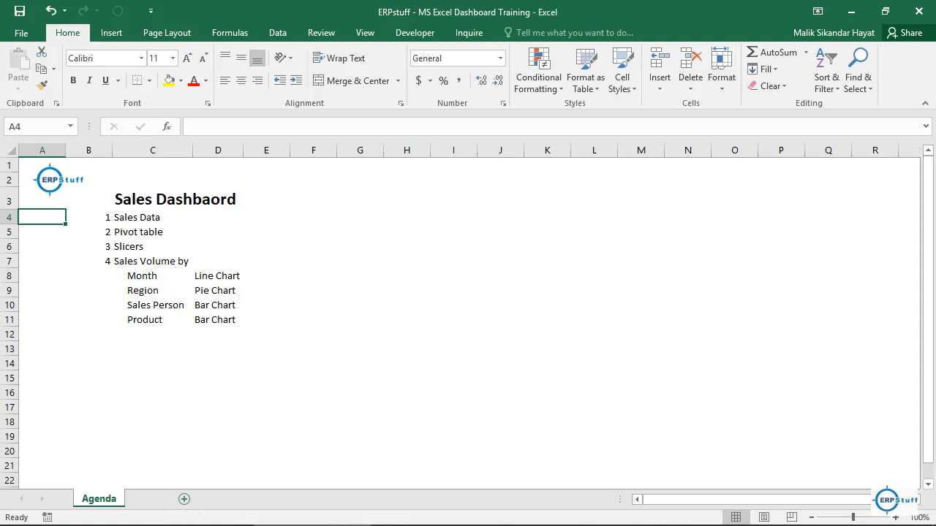
Step: Add a new worksheet after Agenda and name it Data
click(155, 498)
double_click(150, 498)
text(Data)
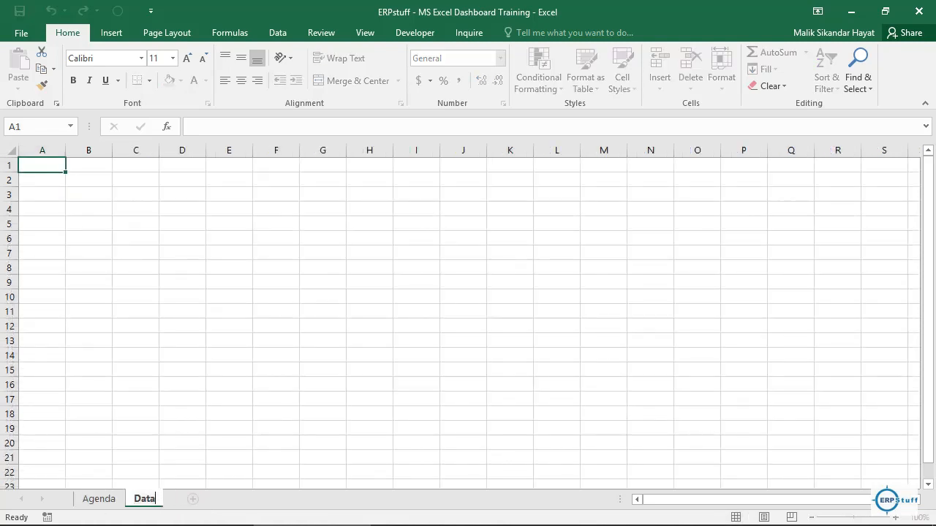
key(Return)
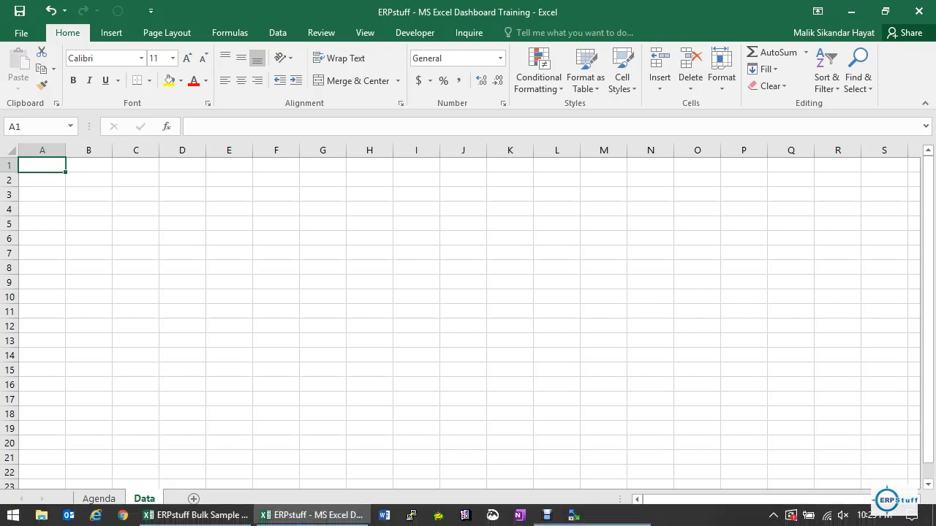
Step: Switch to the ERPstuff Bulk Sample Data Generator workbook and copy the whole data table with its headers from the Data Generator sheet
click(198, 515)
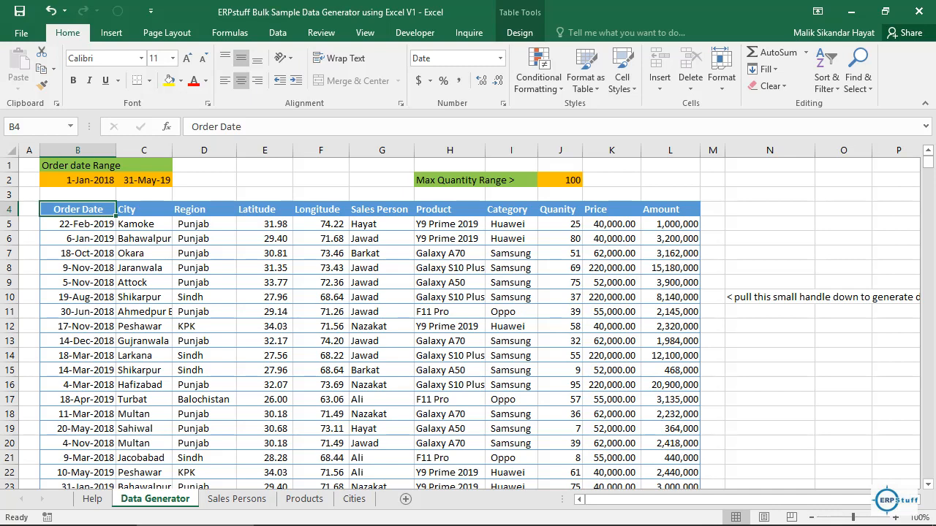
key(ctrl+shift+Right)
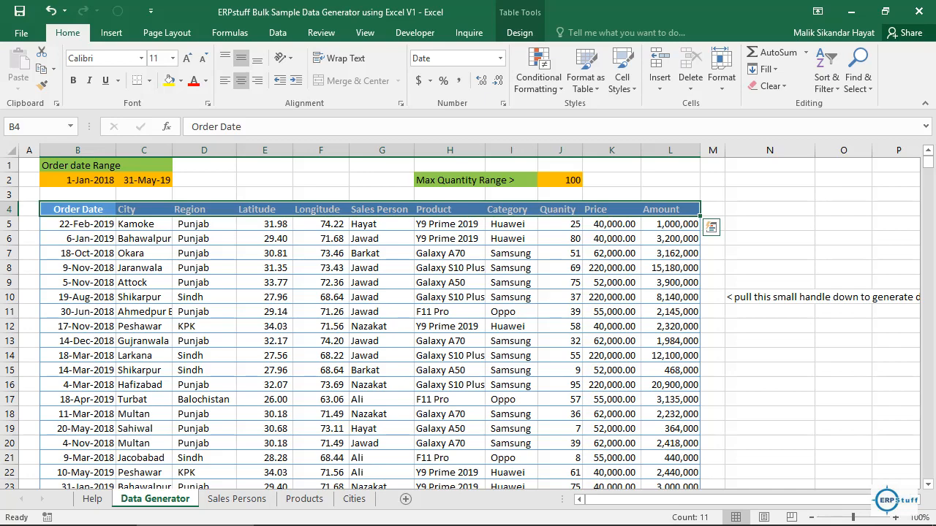
key(ctrl+shift+Down)
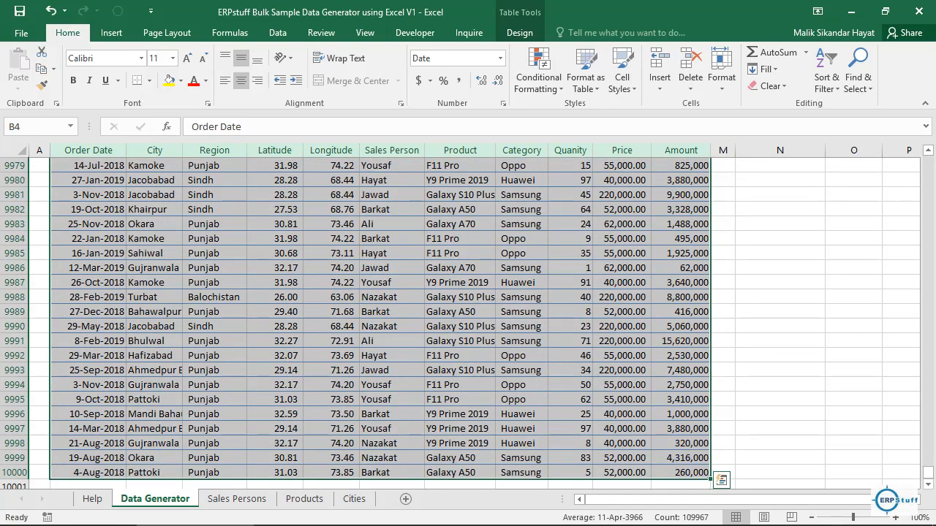
key(ctrl+c)
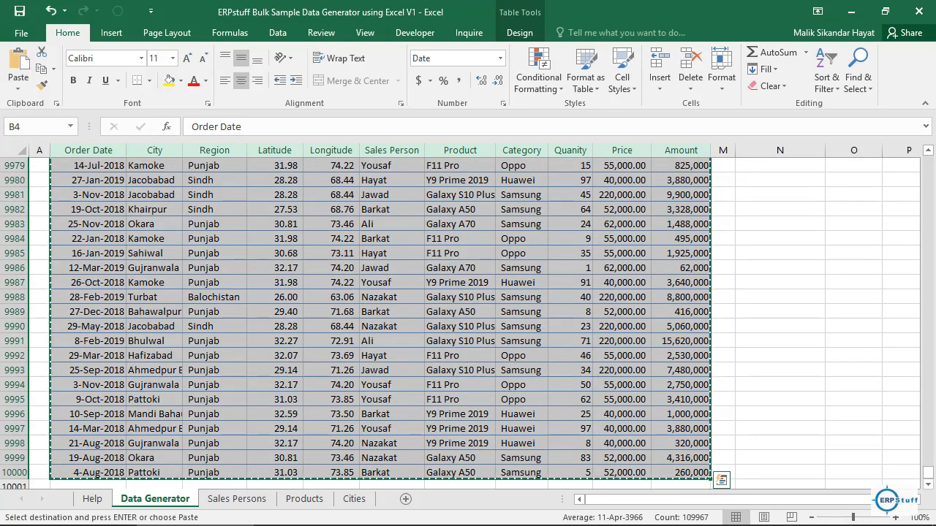
Step: Paste the copied table as values only at cell B3 of the Data sheet in the MS Excel Dashboard Training workbook
mouse_move(312, 516)
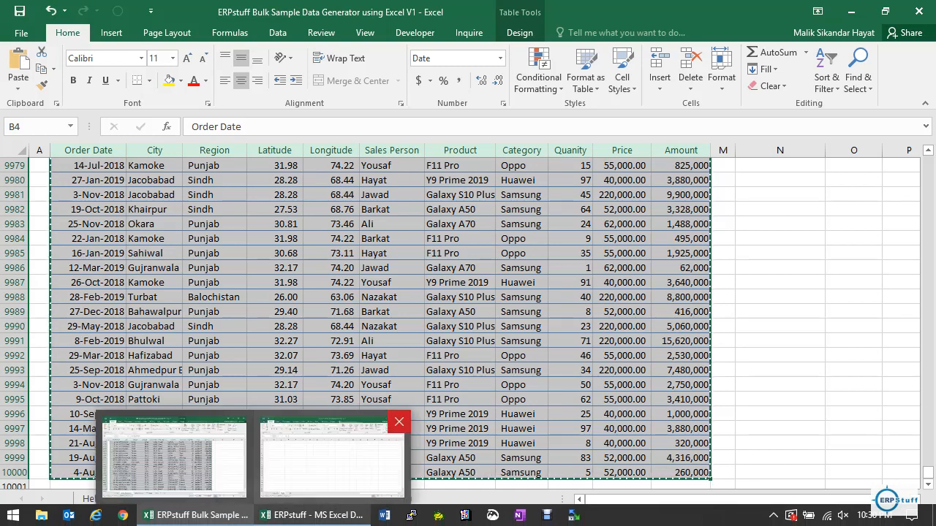
click(331, 457)
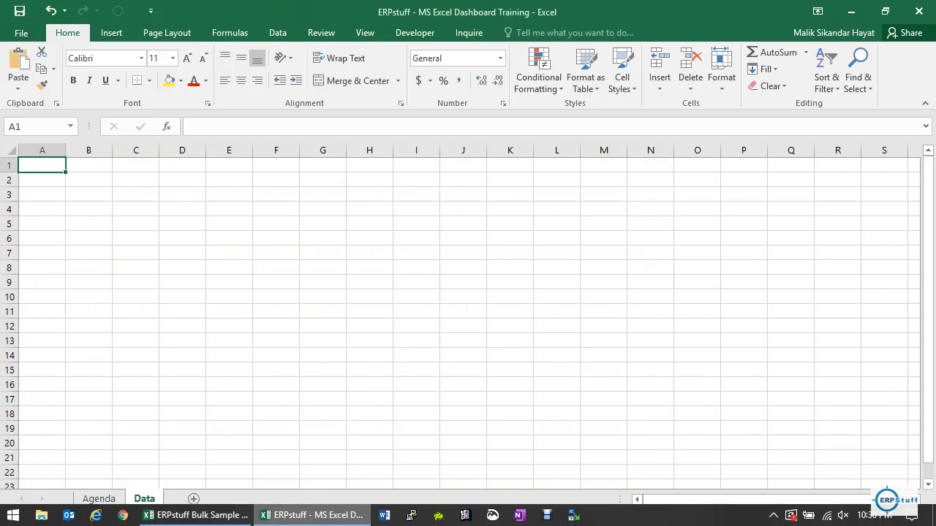
click(89, 194)
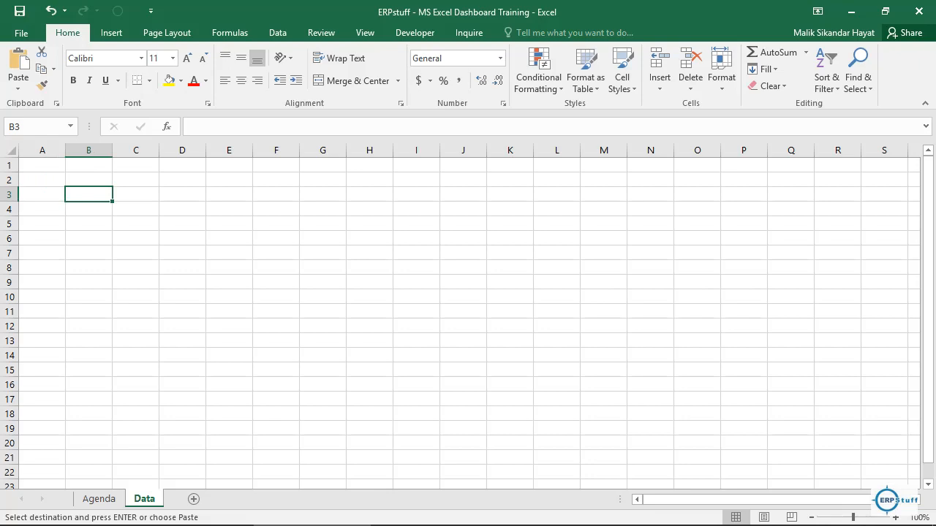
key(ctrl+v)
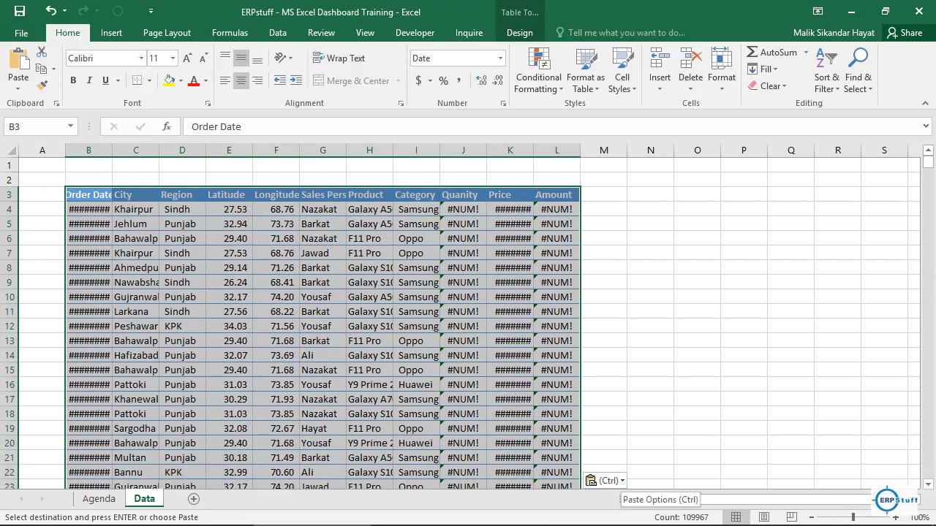
click(600, 480)
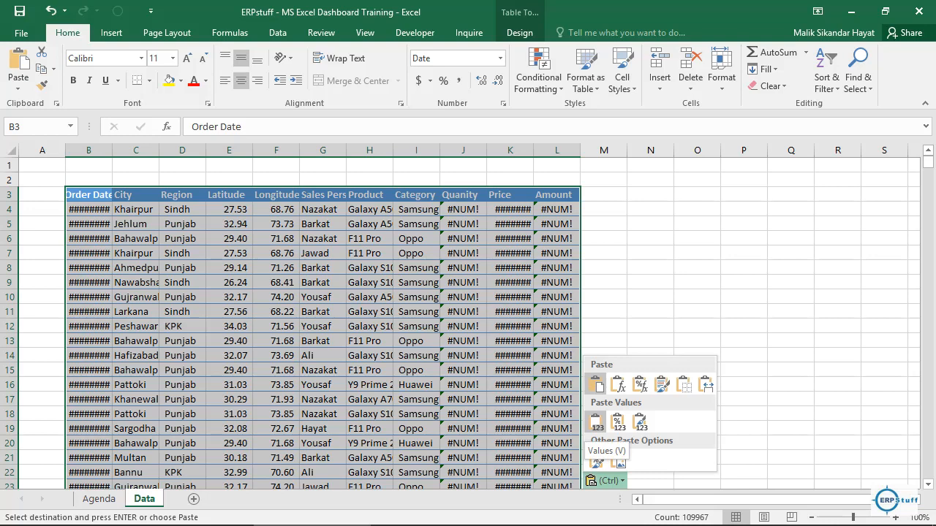
click(596, 422)
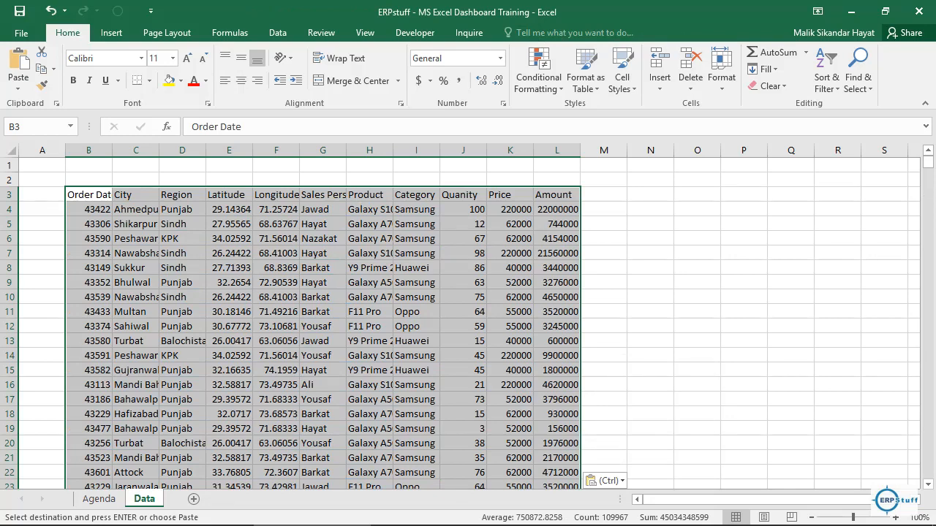
Step: Format the Order Date column B as a date of the type 14-Mar-2012
click(88, 210)
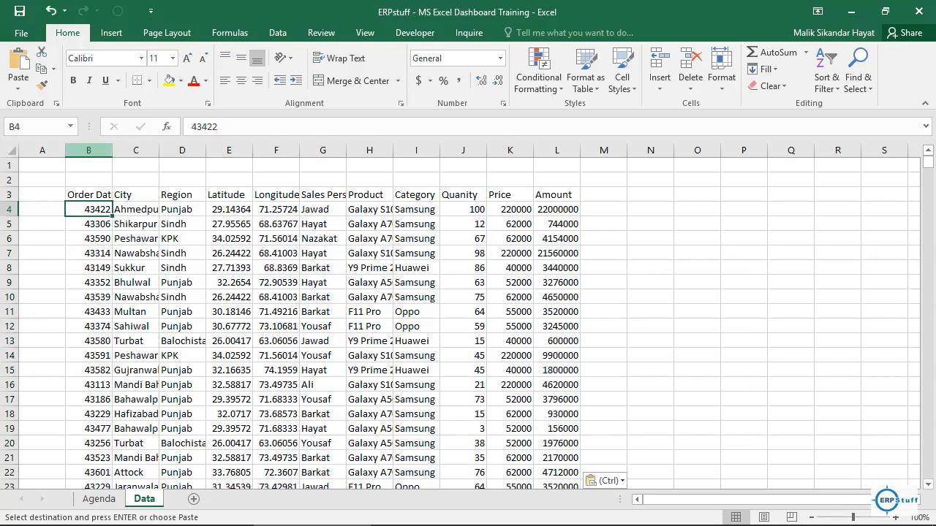
click(88, 151)
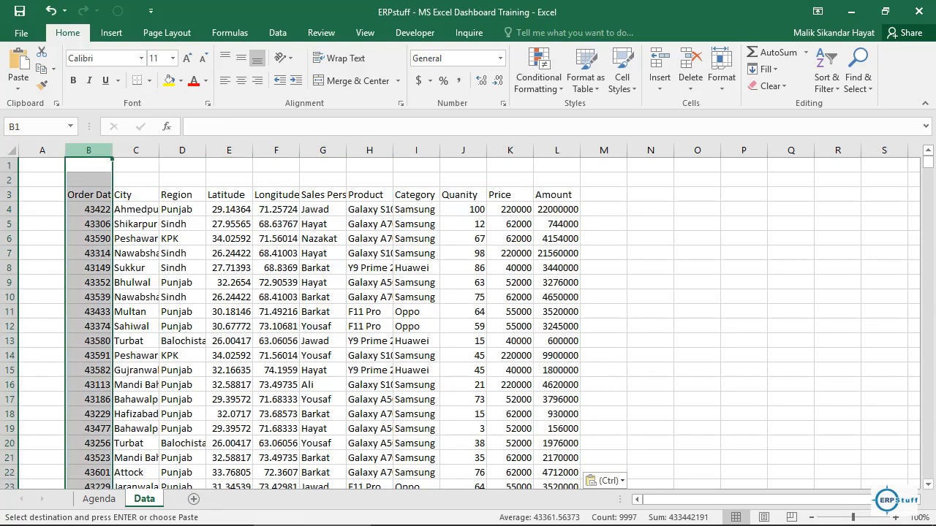
right_click(98, 156)
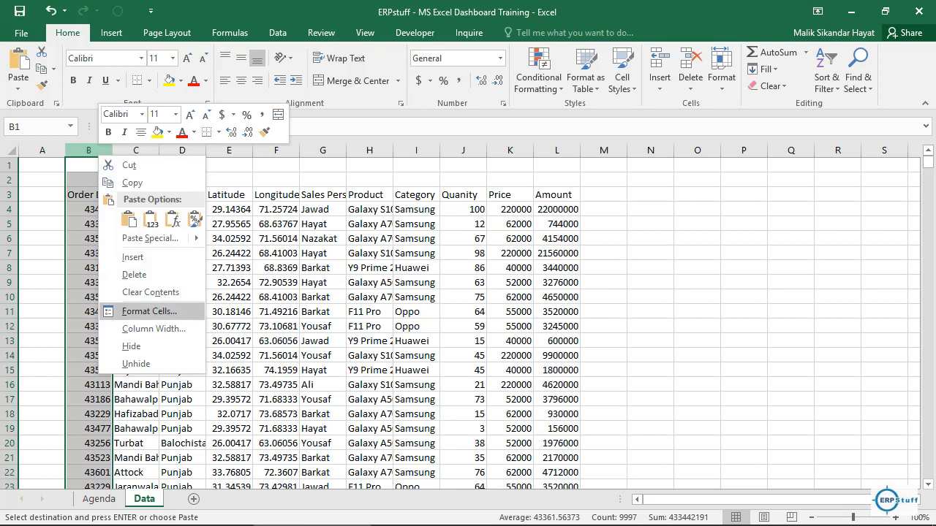
click(149, 311)
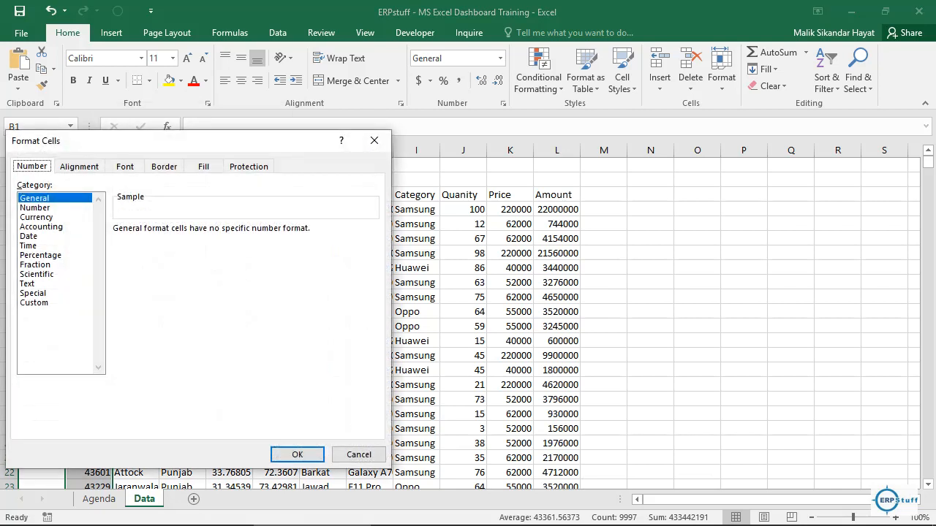
click(30, 237)
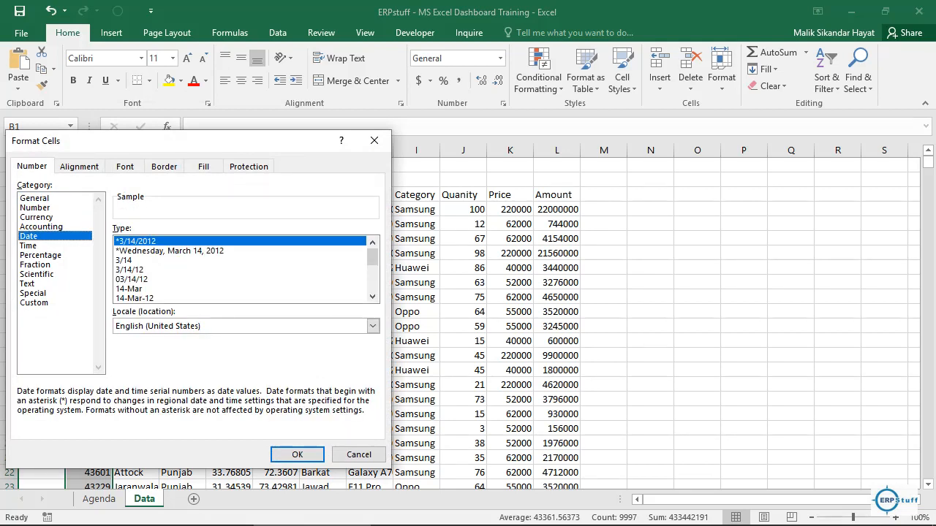
drag(373, 257, 373, 284)
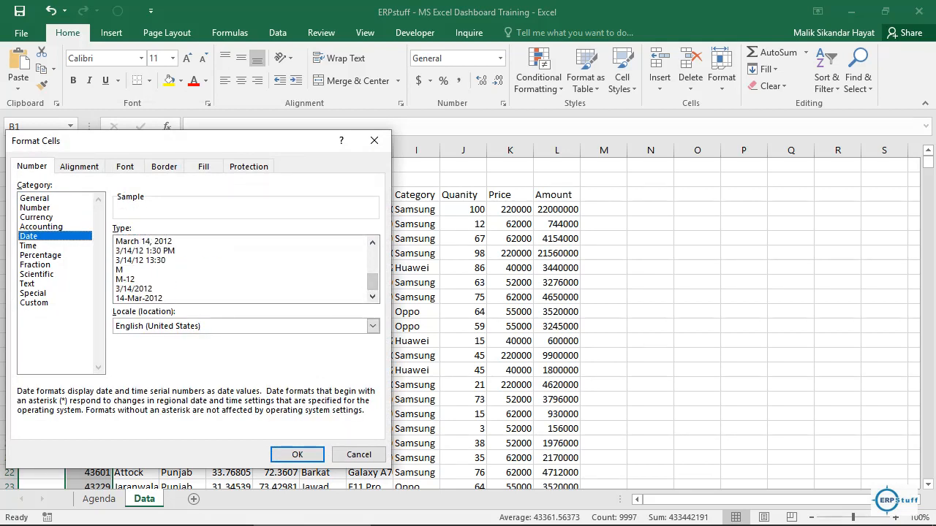
click(140, 299)
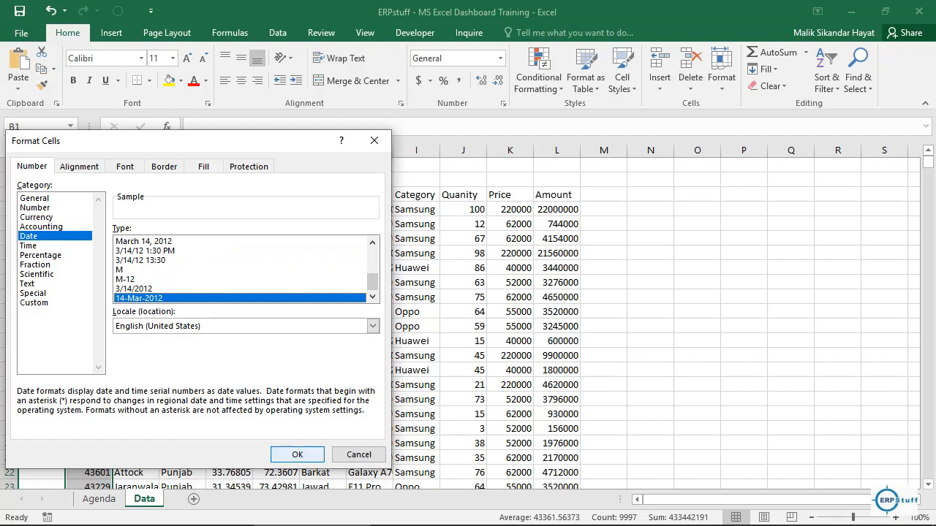
key(Return)
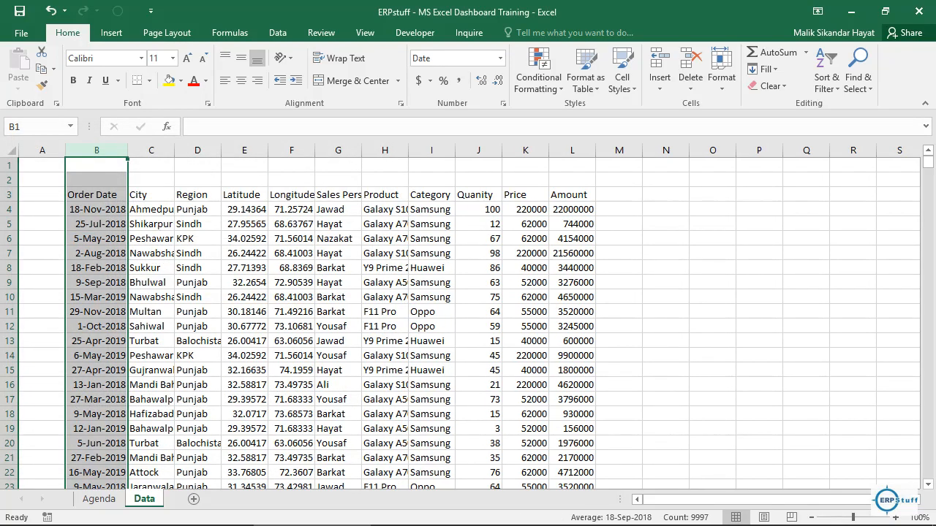
Step: Auto-fit the widths of columns B to L and sort the data by Order Date from oldest to newest
drag(96, 150, 593, 150)
double_click(596, 150)
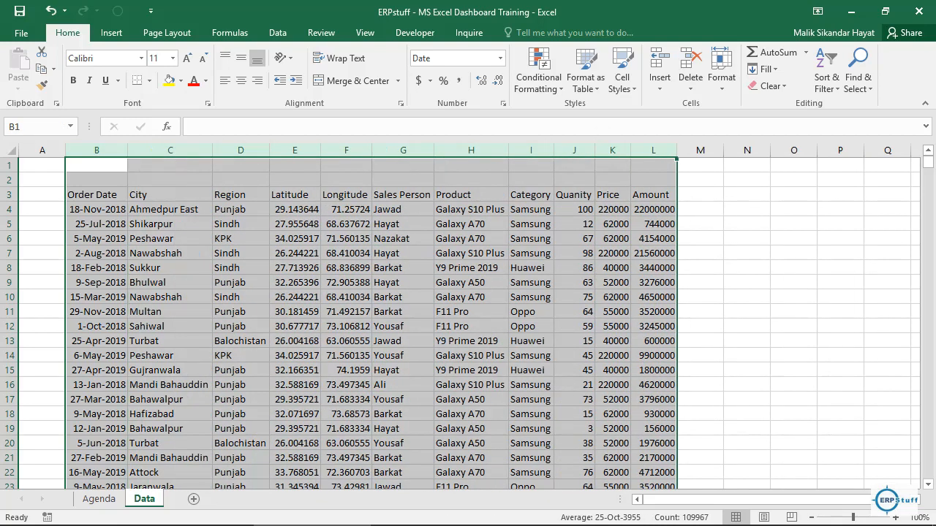
click(96, 210)
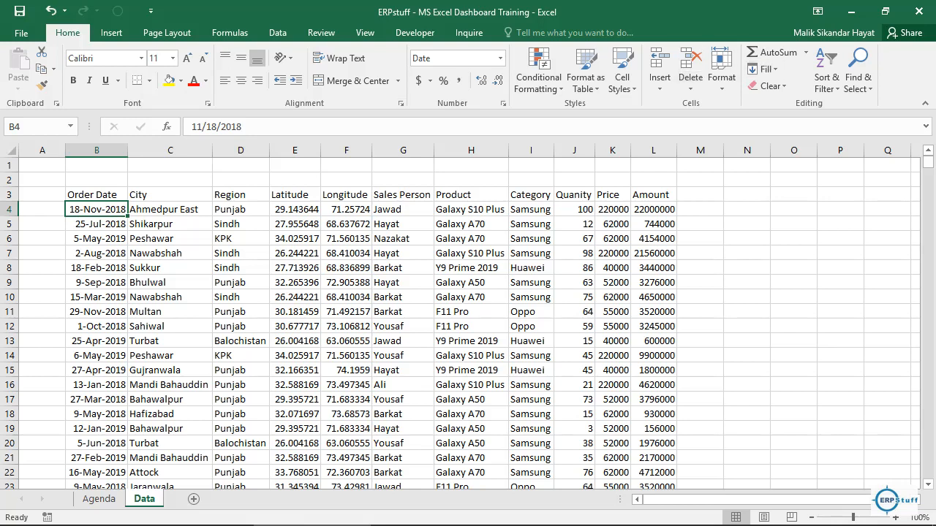
click(827, 70)
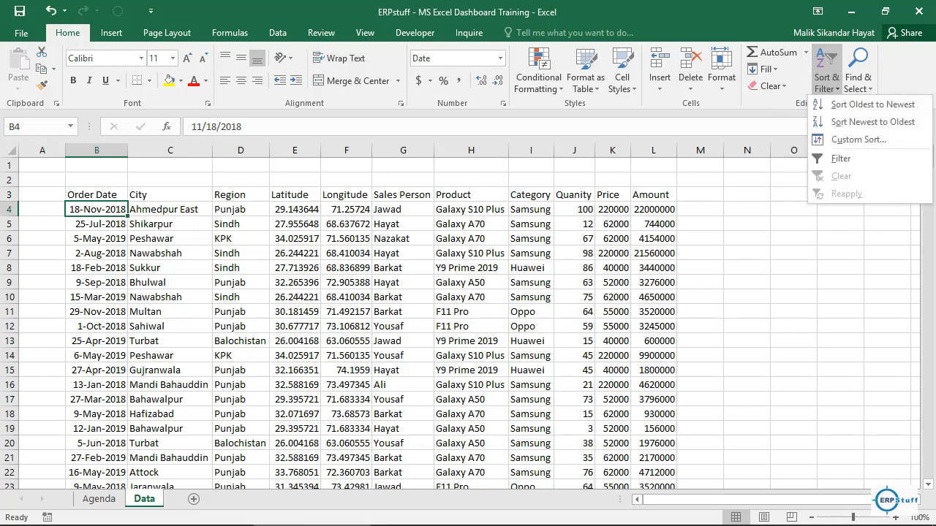
click(873, 104)
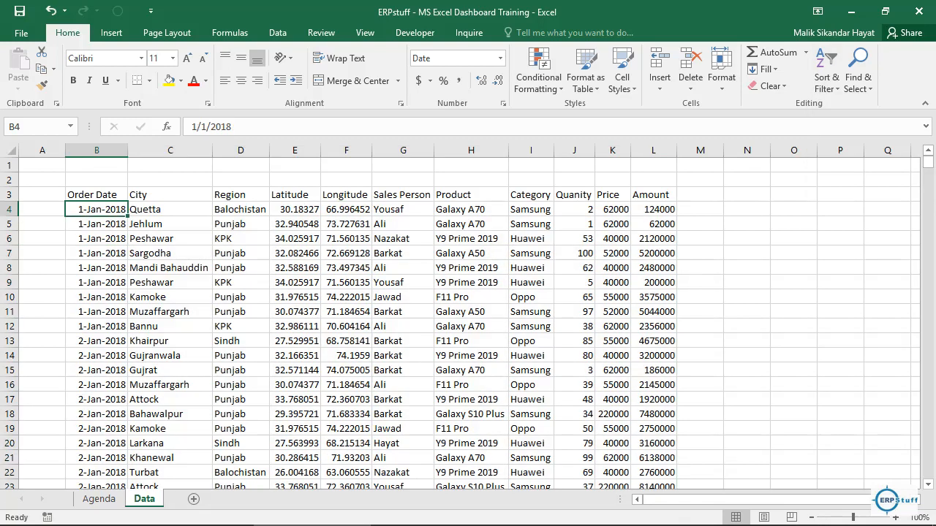
Step: Enter the title "Sales Sample Data" in cell B1
key(ctrl+Up)
key(ctrl+Up)
text(Sales )
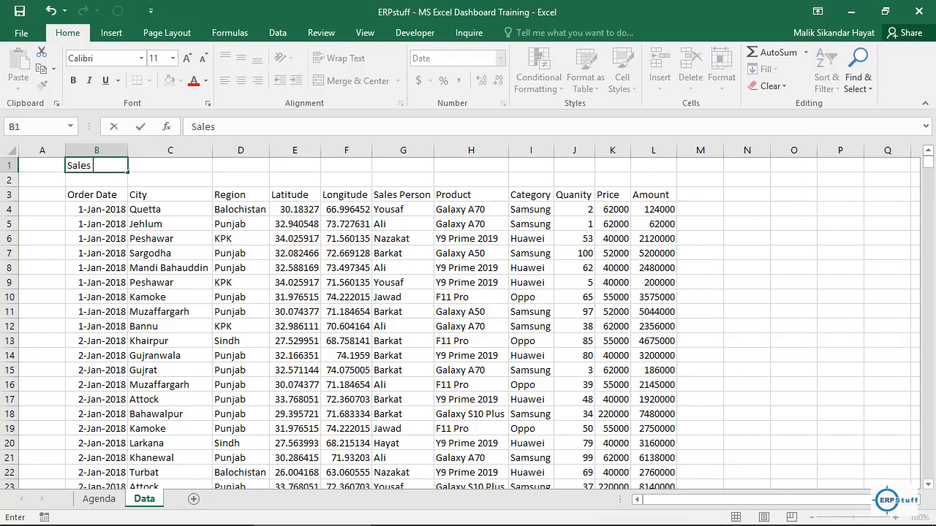
text(Sample Data)
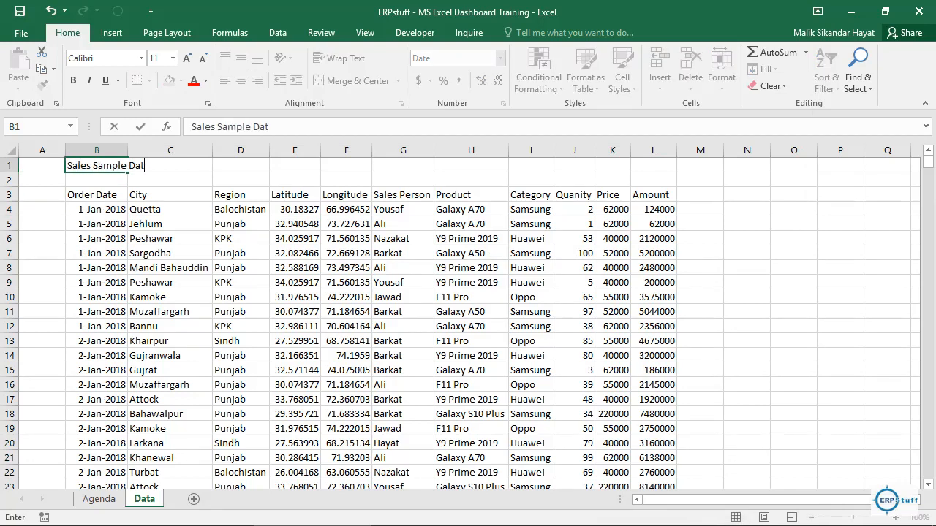
key(Return)
Step: Convert the data range B3:L9999 into a table with headers and name the table MyData
key(Down)
key(Down)
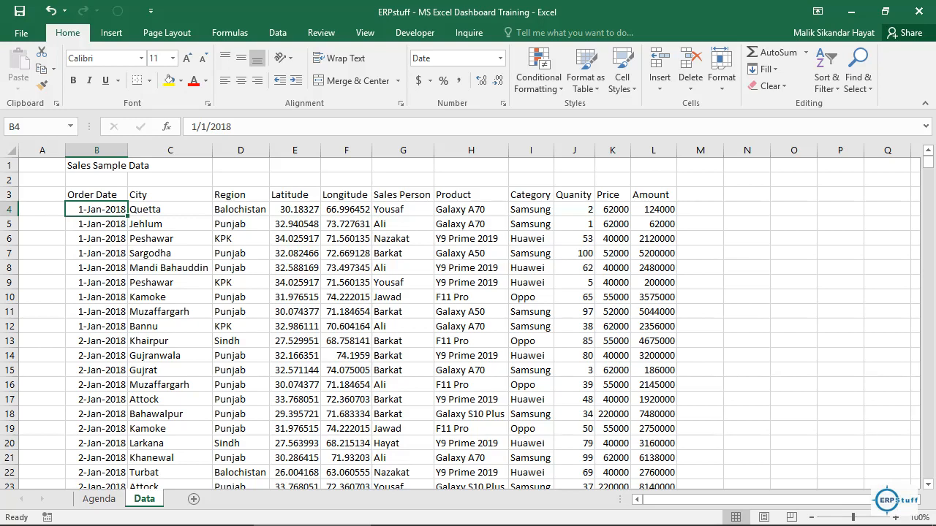
key(ctrl+t)
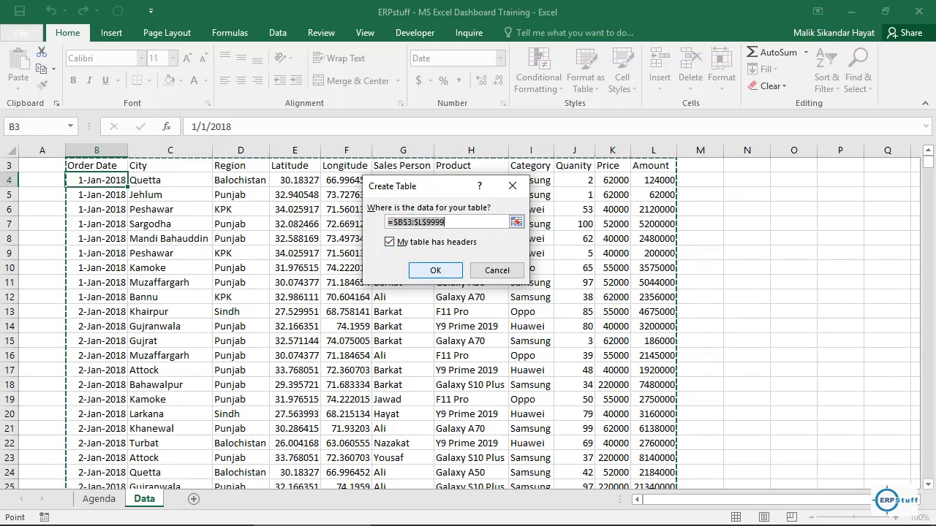
click(435, 270)
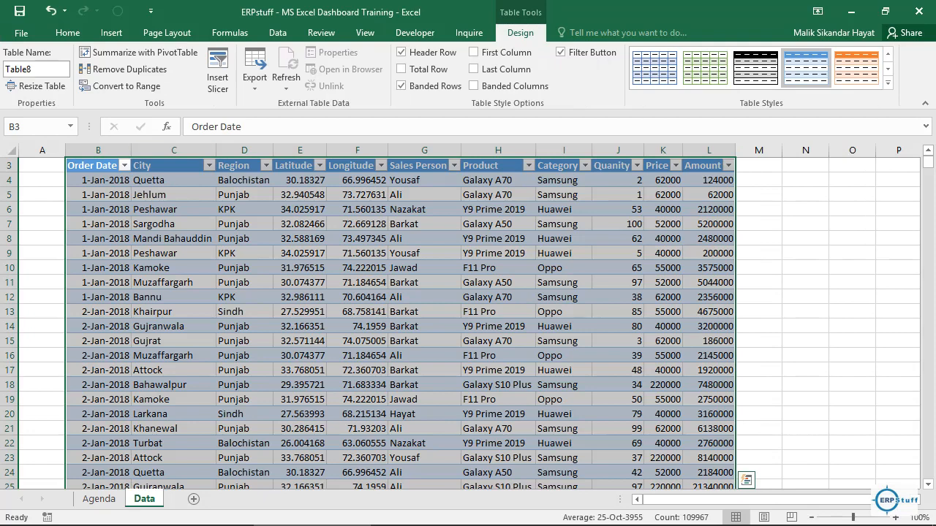
click(35, 69)
text(MyData)
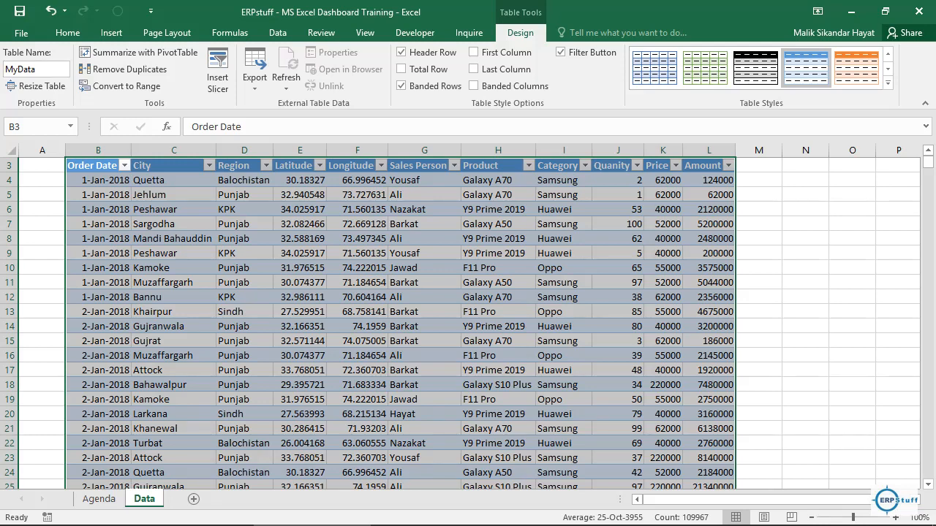
Step: Add a new worksheet named "Dashbaord" after Data and return to the Agenda sheet
click(193, 499)
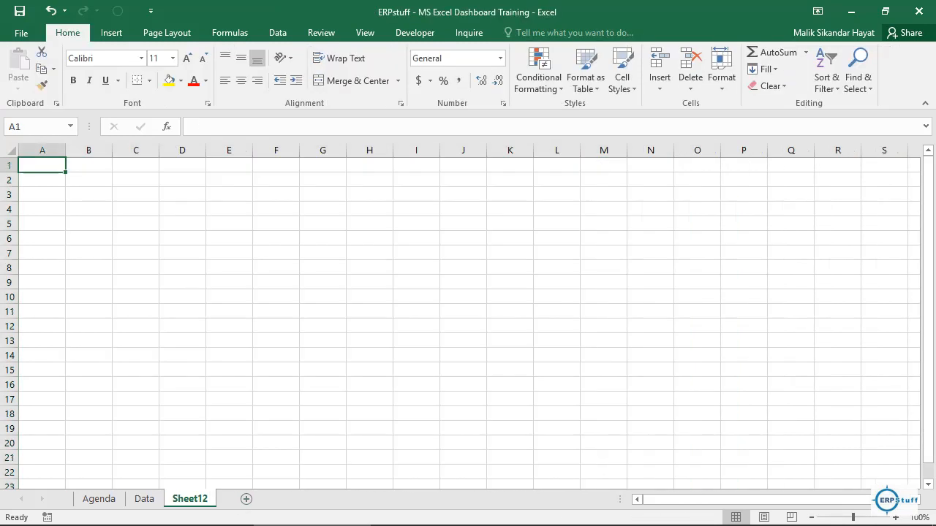
double_click(192, 500)
text(Dashbaord)
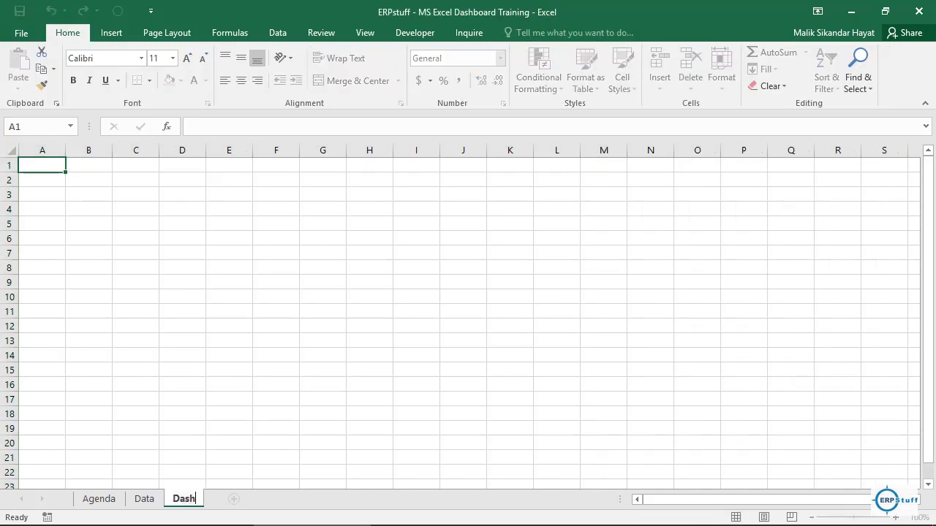
key(Return)
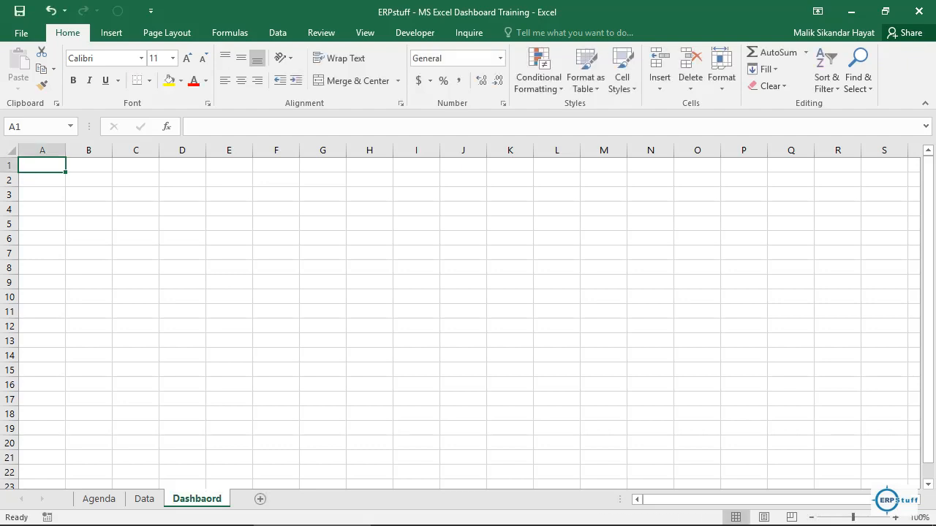
click(144, 498)
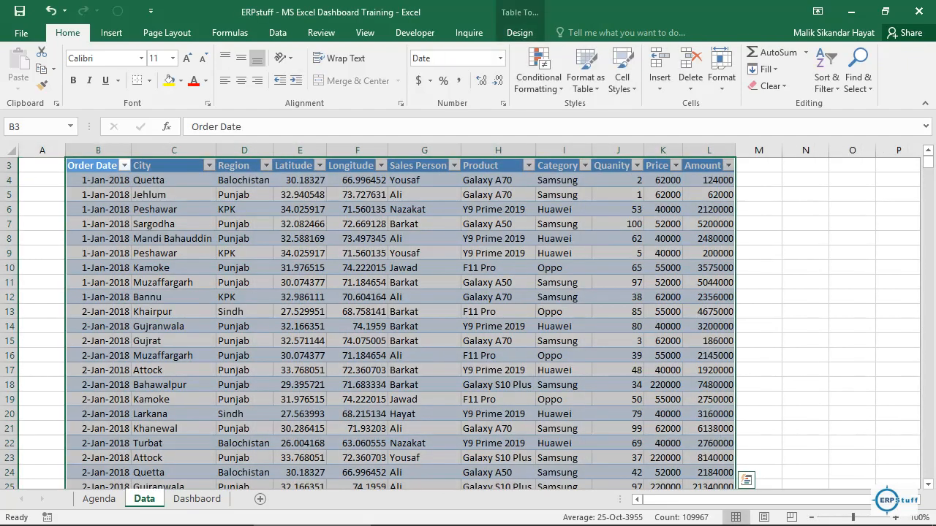
click(99, 499)
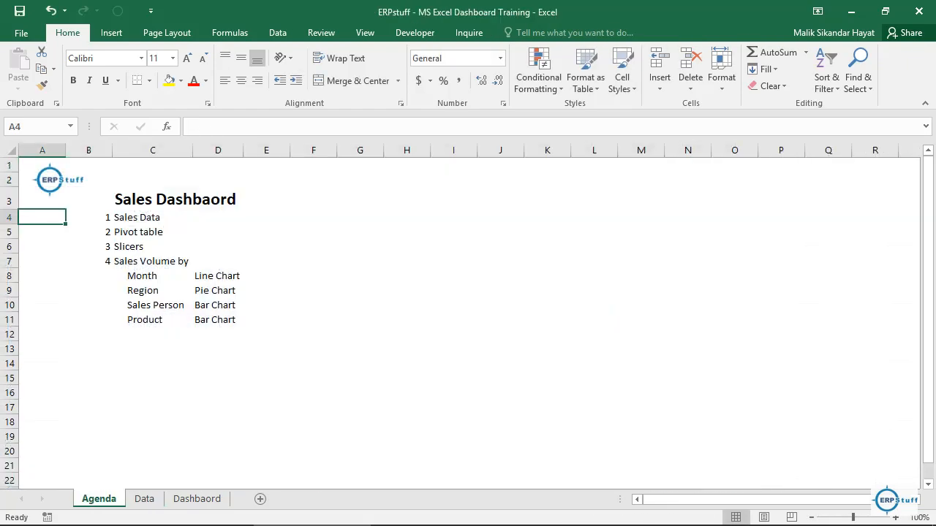
Step: Create a pivot table on a new worksheet from the MyData table on the Data sheet
click(152, 275)
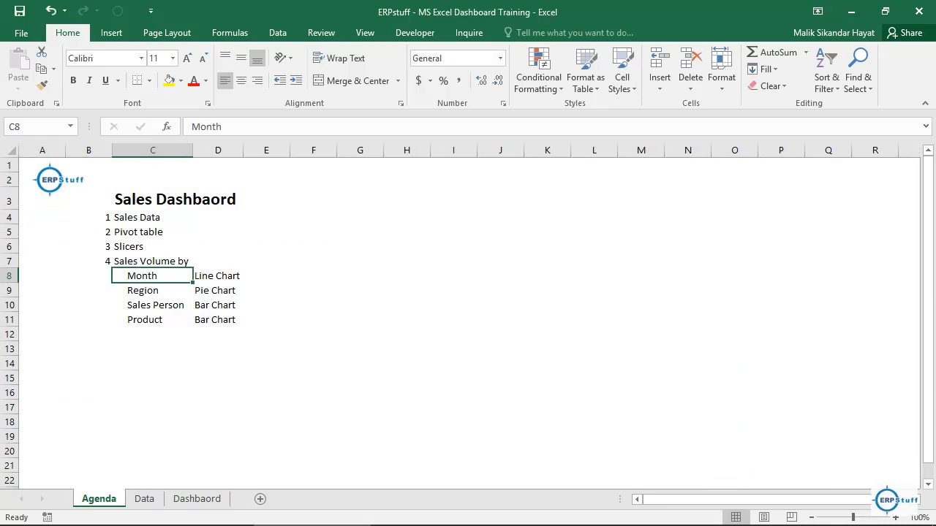
click(144, 498)
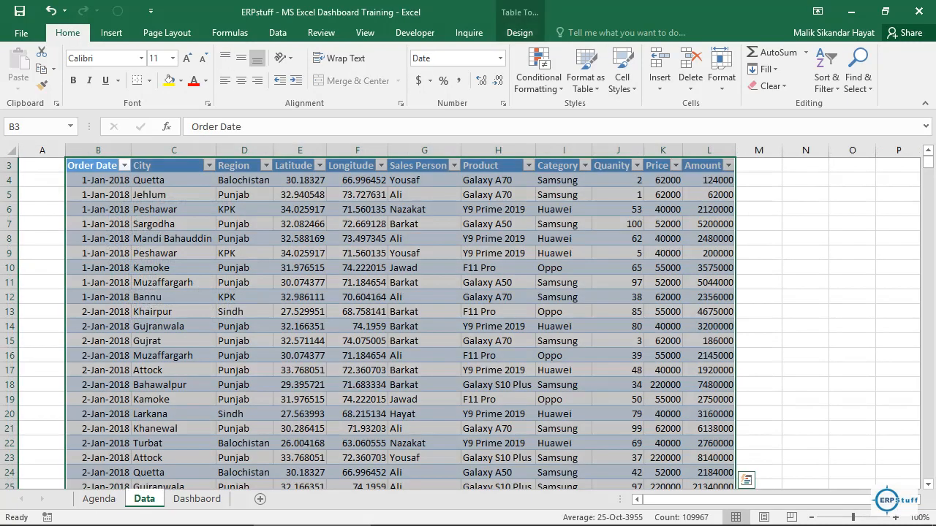
key(Down)
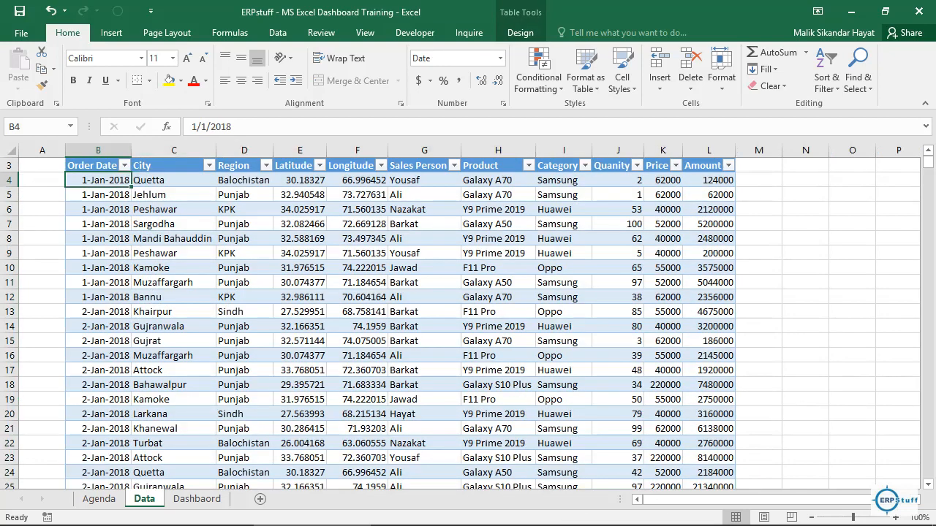
click(520, 32)
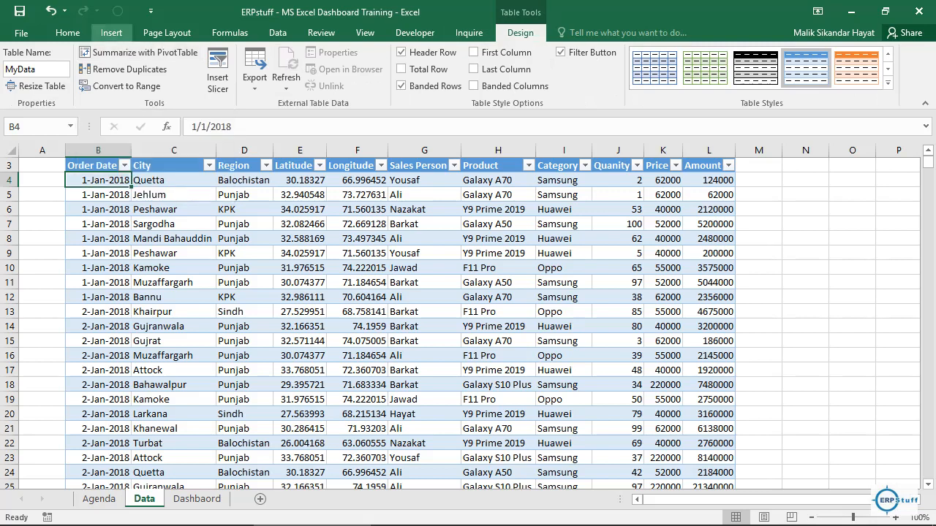
click(111, 33)
click(24, 65)
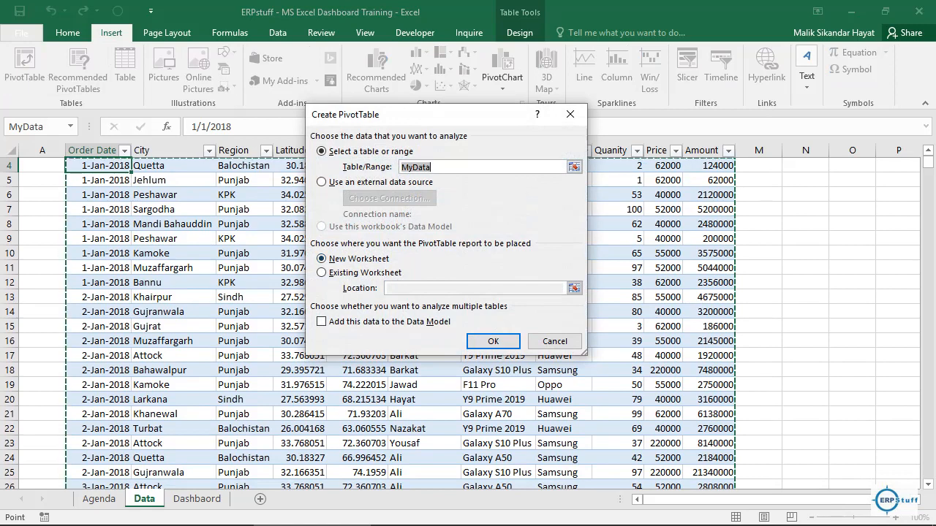
click(493, 341)
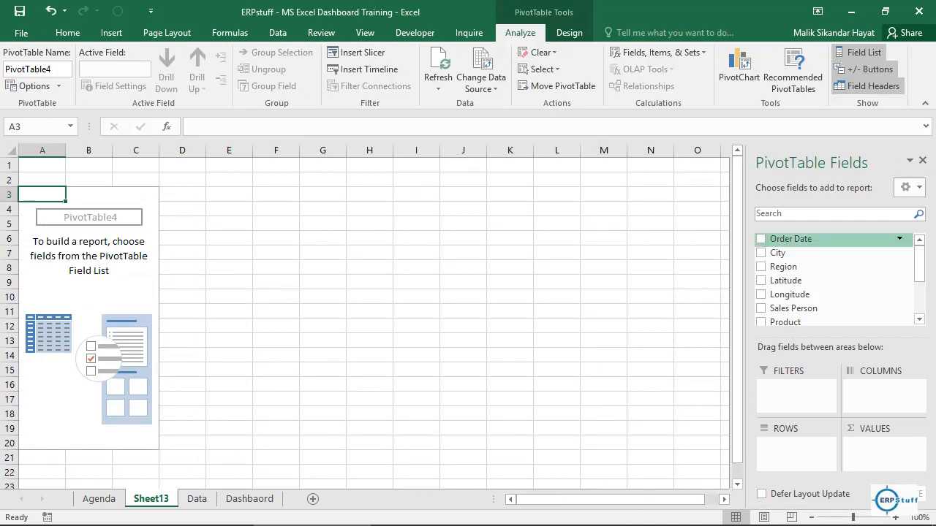
Step: Add Order Date as rows and Quanity as summed values in the pivot table, removing the Years and Quarters fields so only months remain
click(761, 239)
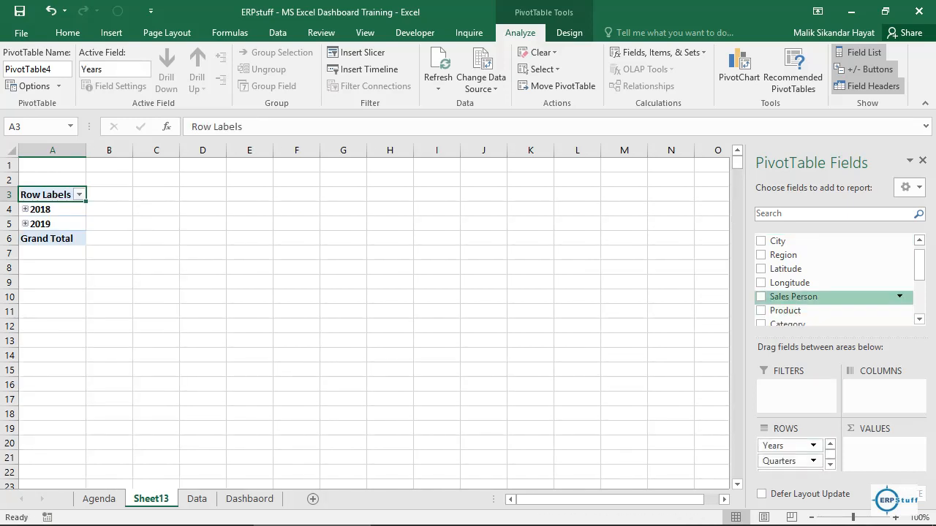
scroll(834, 281, down, 5)
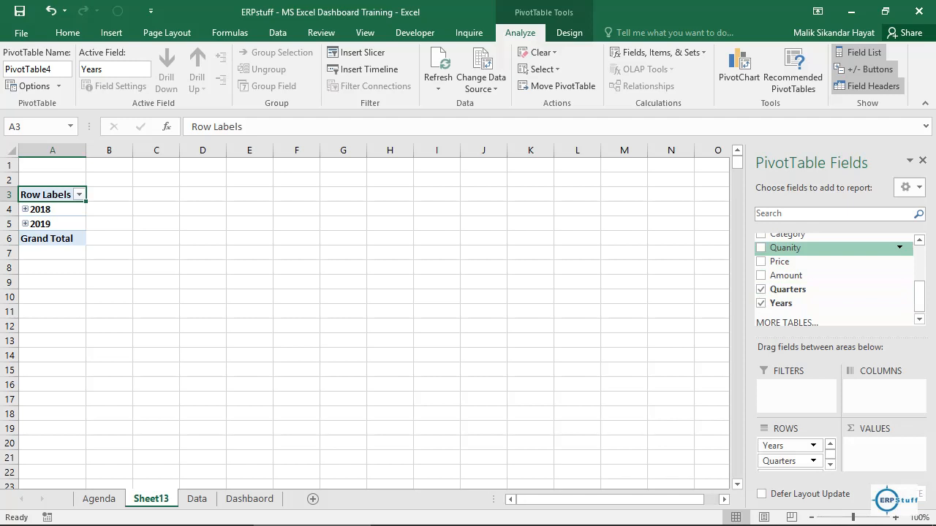
drag(786, 248, 878, 446)
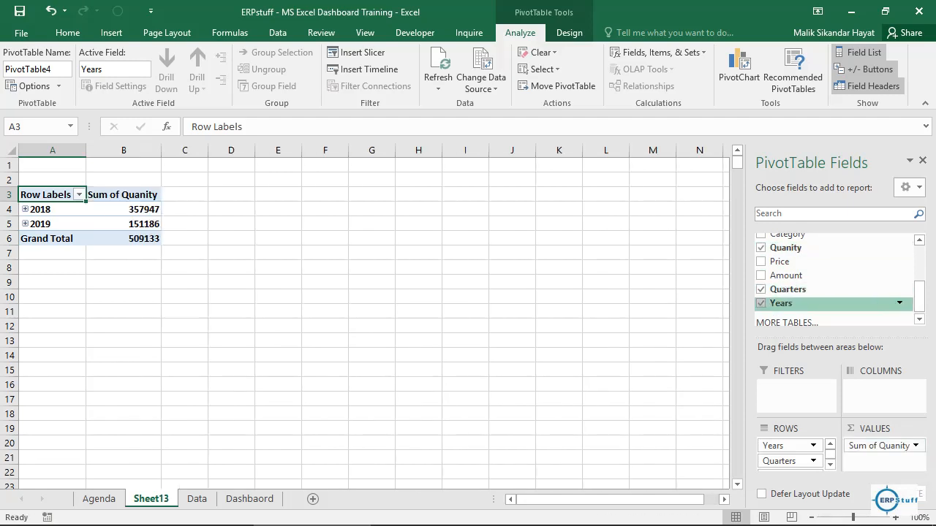
click(761, 303)
click(761, 289)
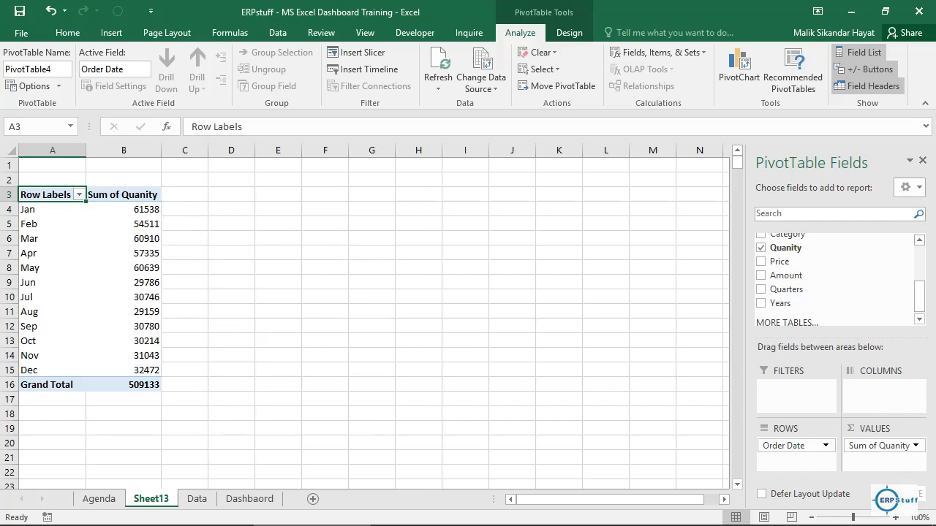
Step: Change the pivot table's report layout to Tabular Form
right_click(61, 197)
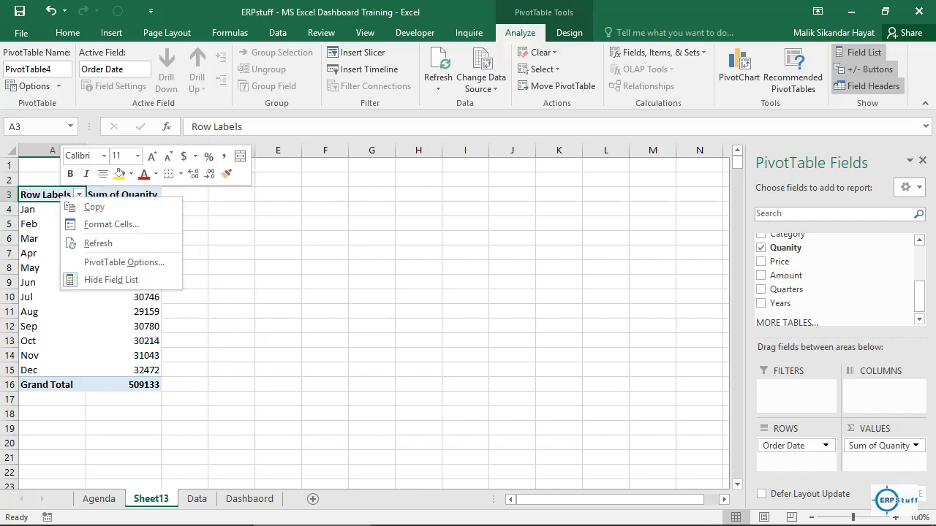
key(Escape)
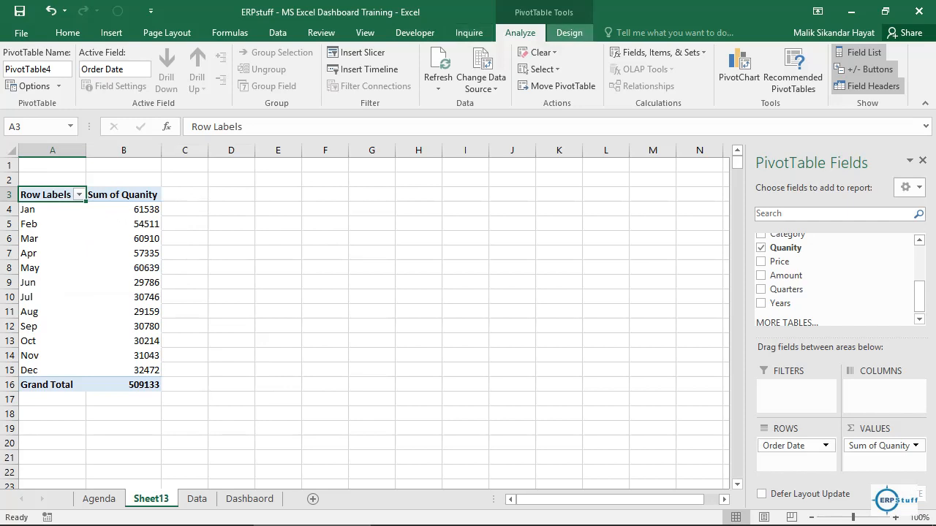
click(569, 32)
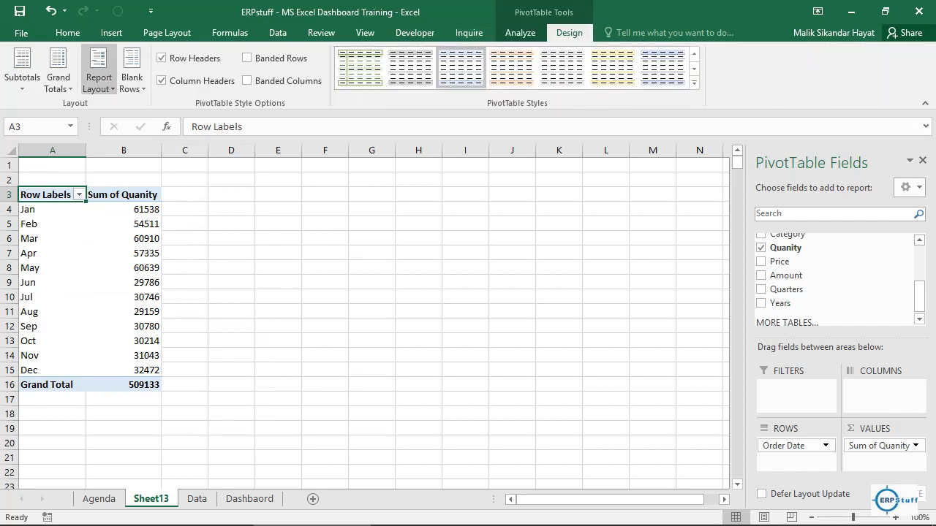
click(98, 73)
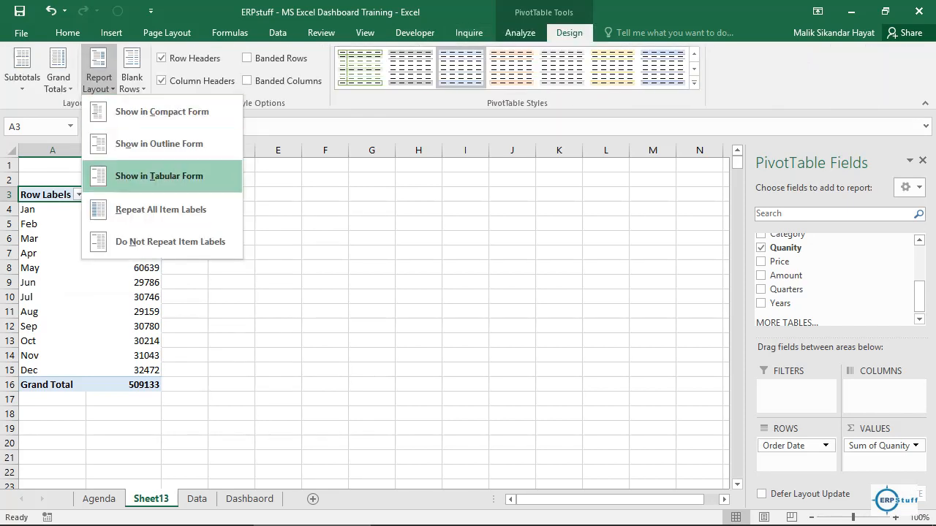
click(158, 177)
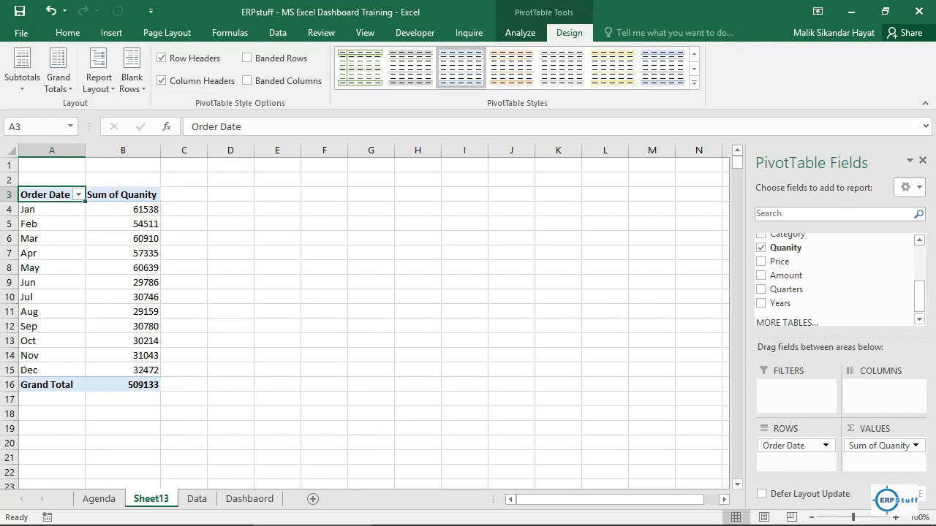
Step: Insert a Line PivotChart beside the monthly pivot table and hide all field buttons on it
click(520, 33)
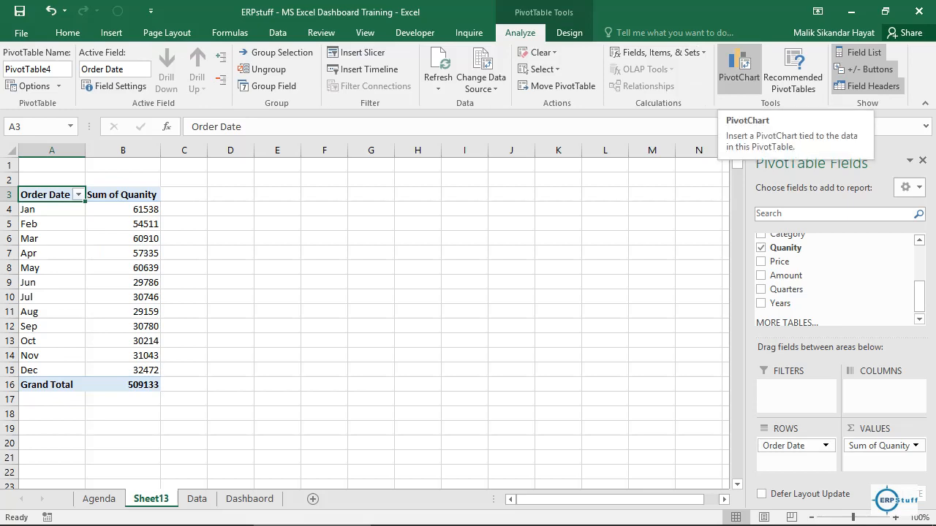
click(739, 69)
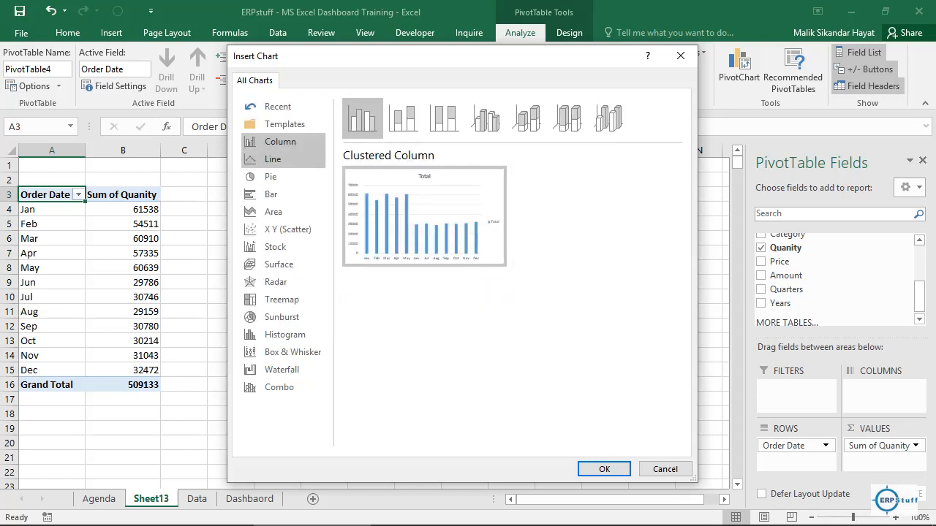
click(273, 159)
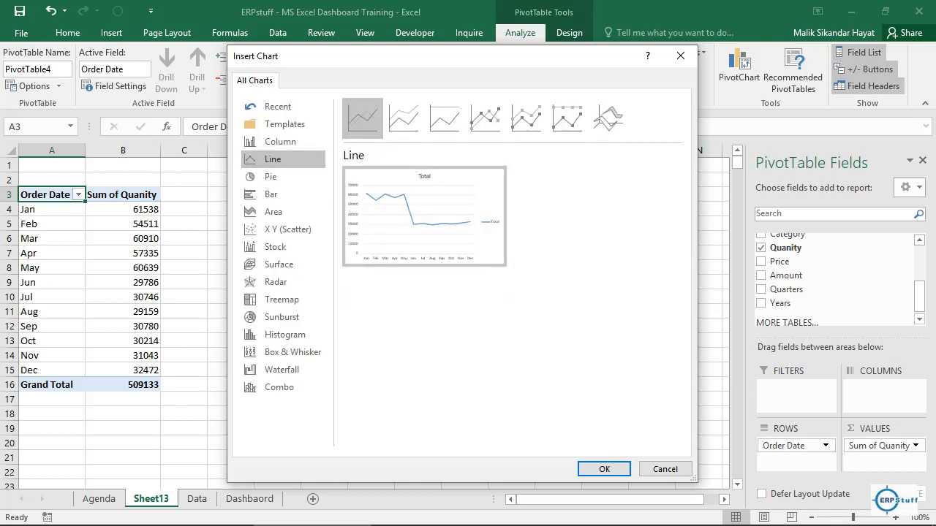
click(604, 468)
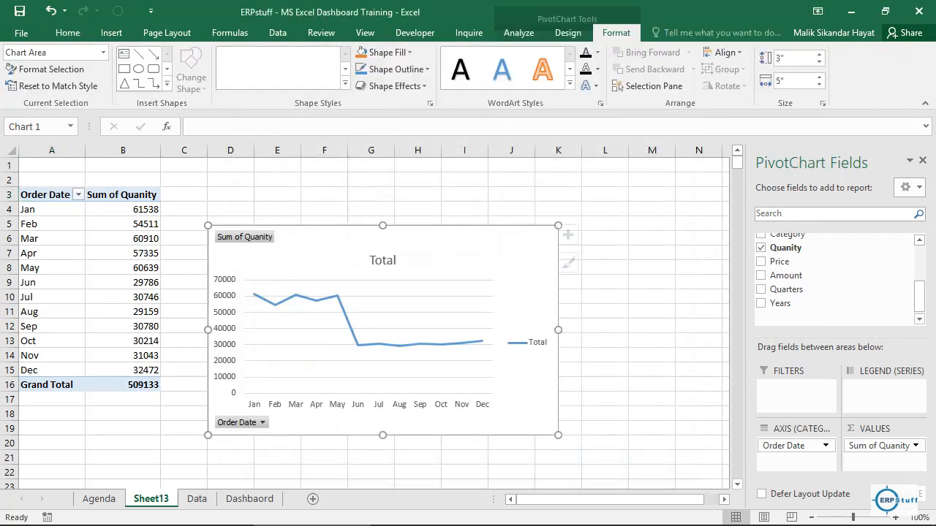
drag(453, 245, 491, 208)
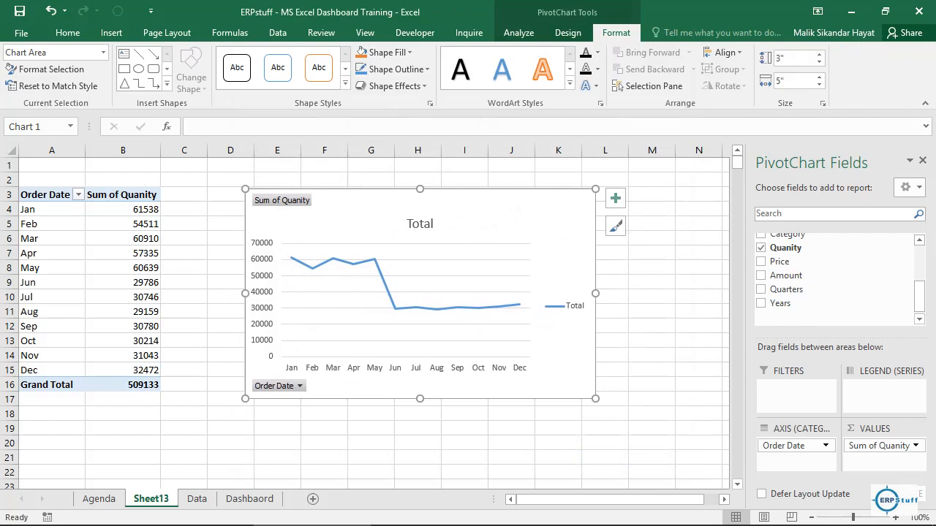
right_click(272, 385)
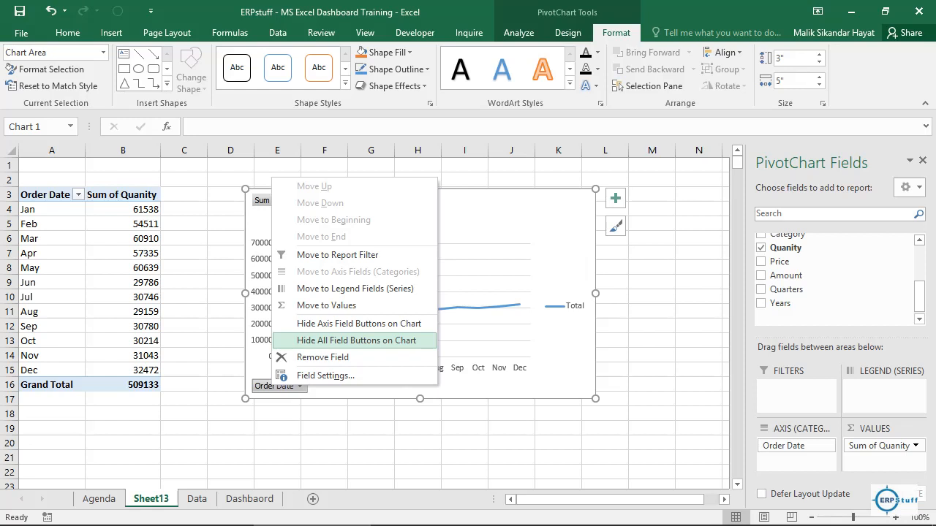
click(356, 340)
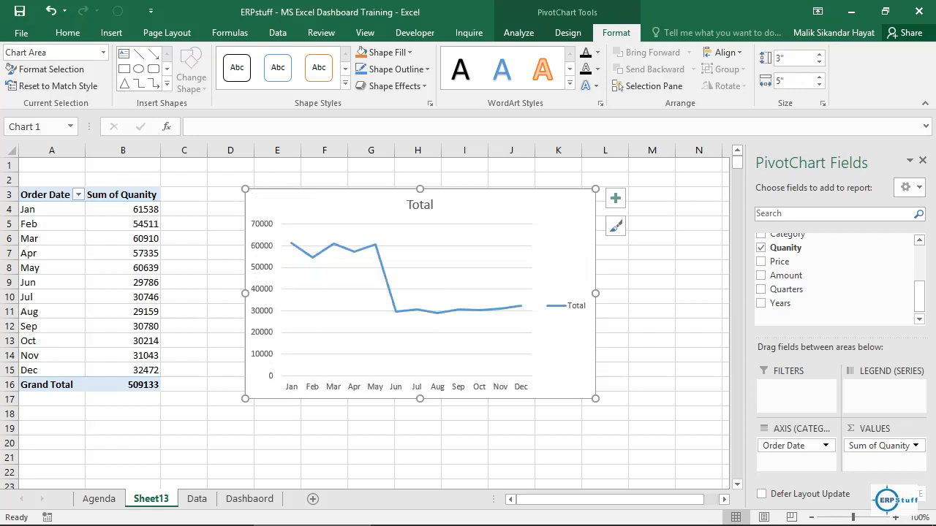
Step: Change the line chart's title to "By Monthly" and delete its legend
click(420, 204)
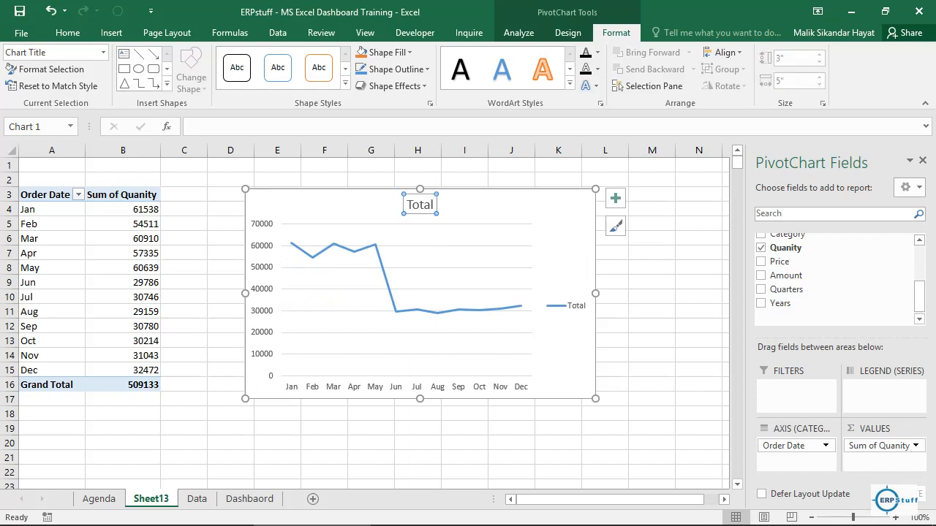
drag(407, 205, 436, 205)
text(By)
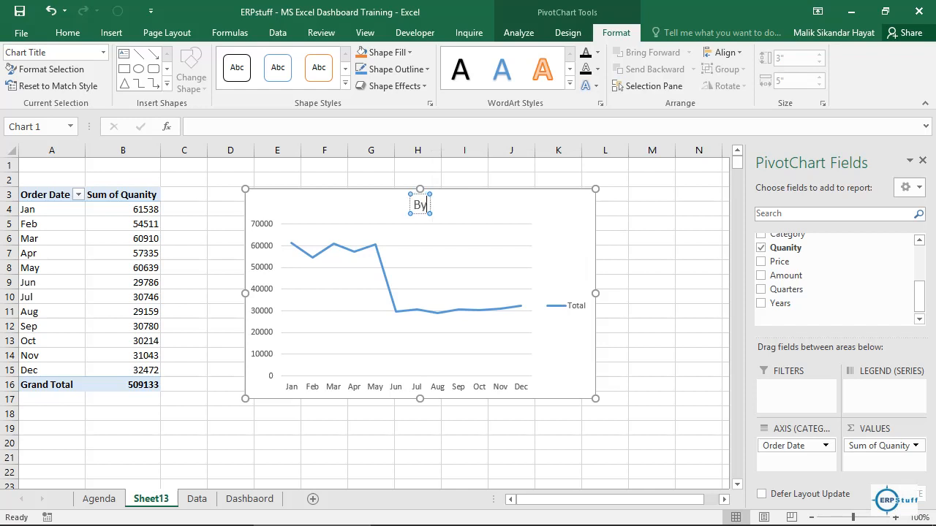
text( Monthly)
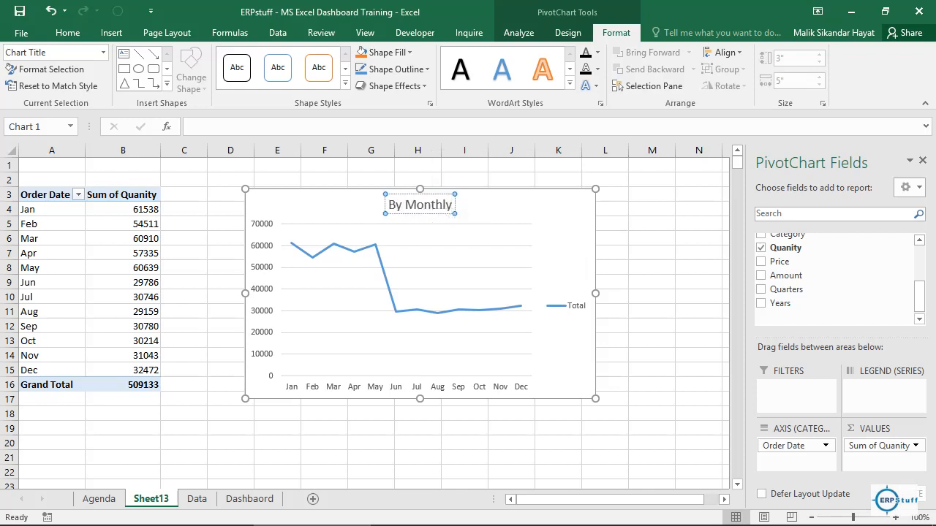
click(575, 305)
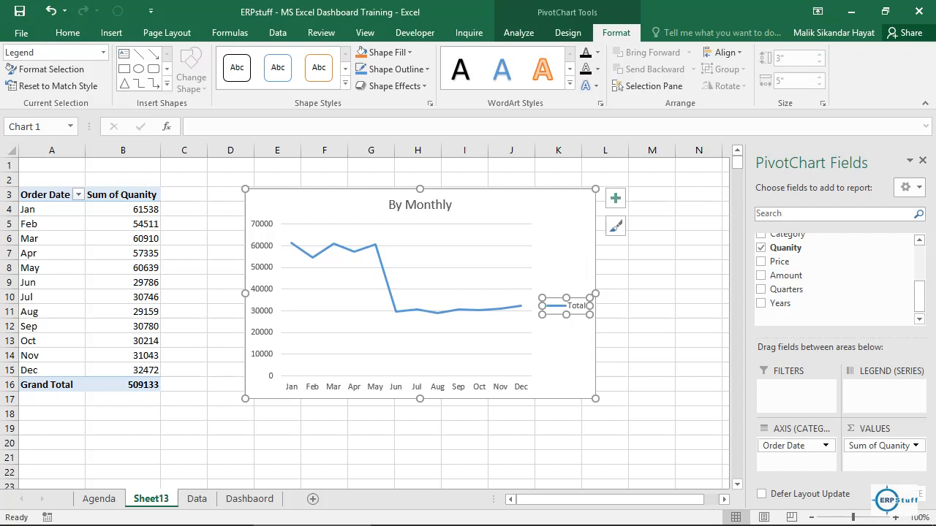
key(Delete)
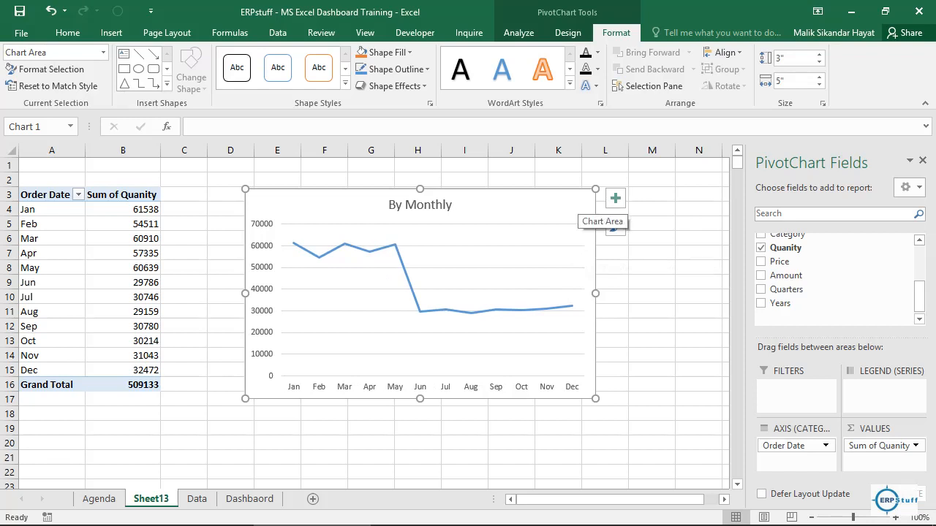
Step: Move the By Monthly chart from the pivot table sheet to the Dashbaord sheet, placing it at cell C3
key(Delete)
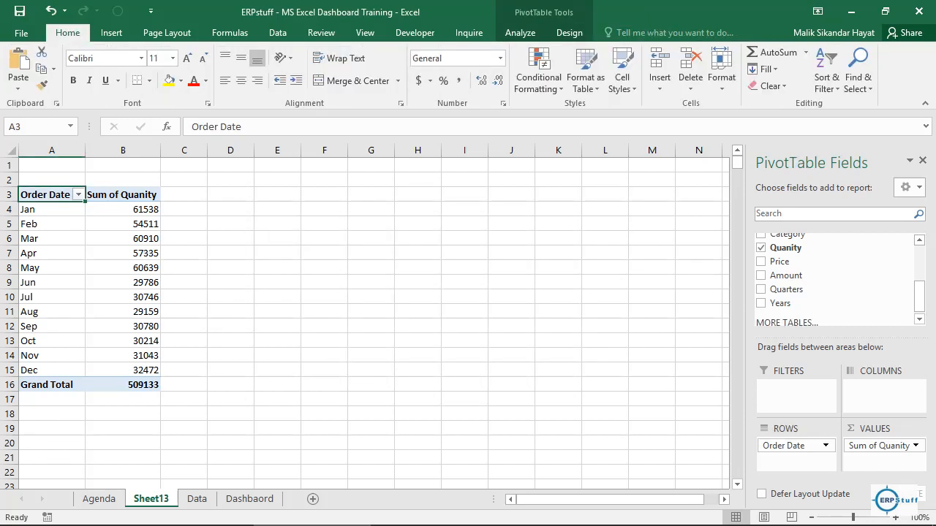
click(250, 499)
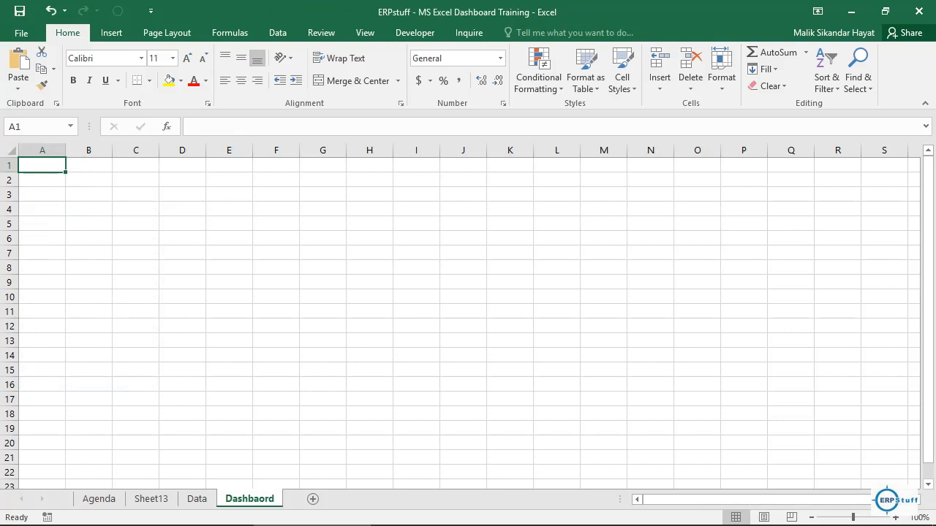
click(135, 194)
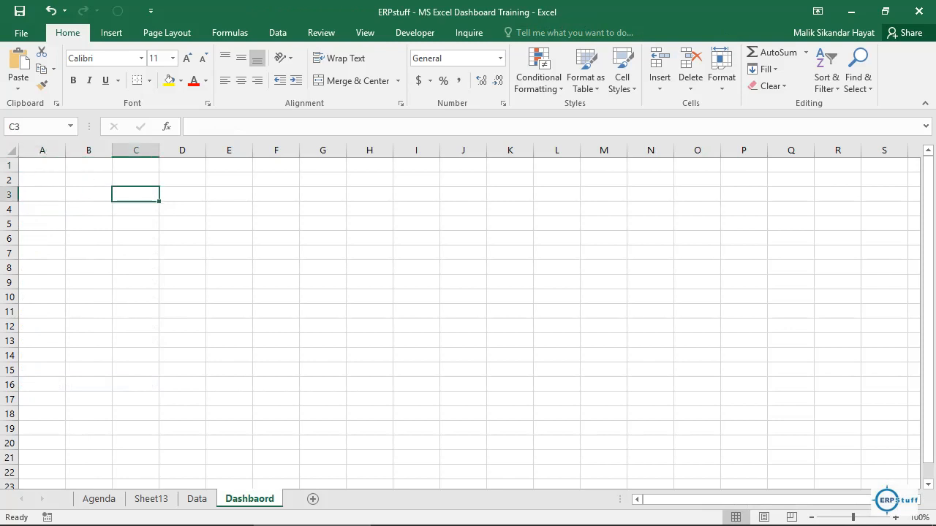
key(ctrl+v)
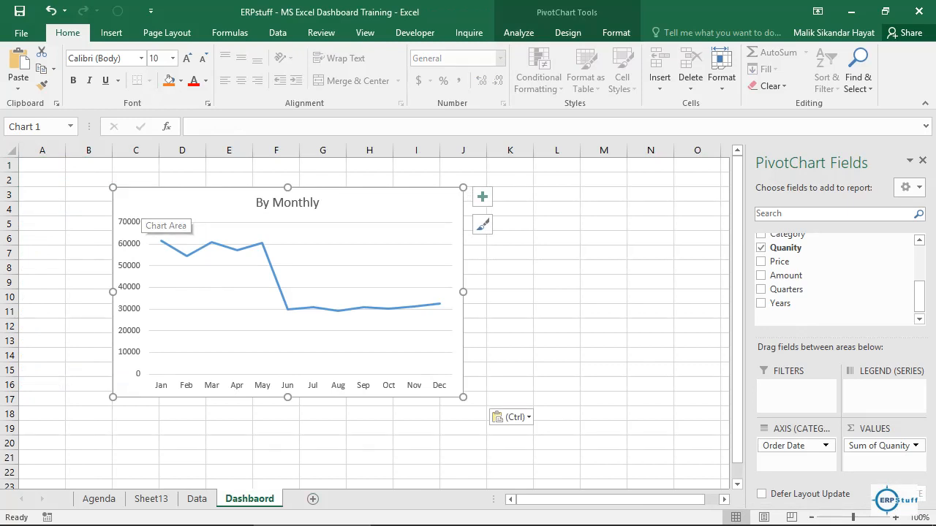
Step: Rename the pivot table worksheet Sheet13 as "By Month"
click(152, 500)
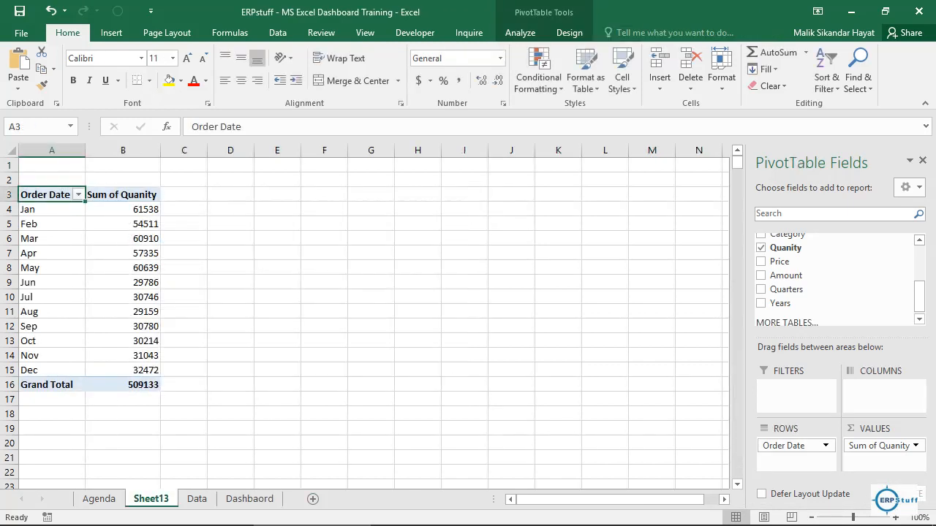
double_click(151, 499)
text(By Mont)
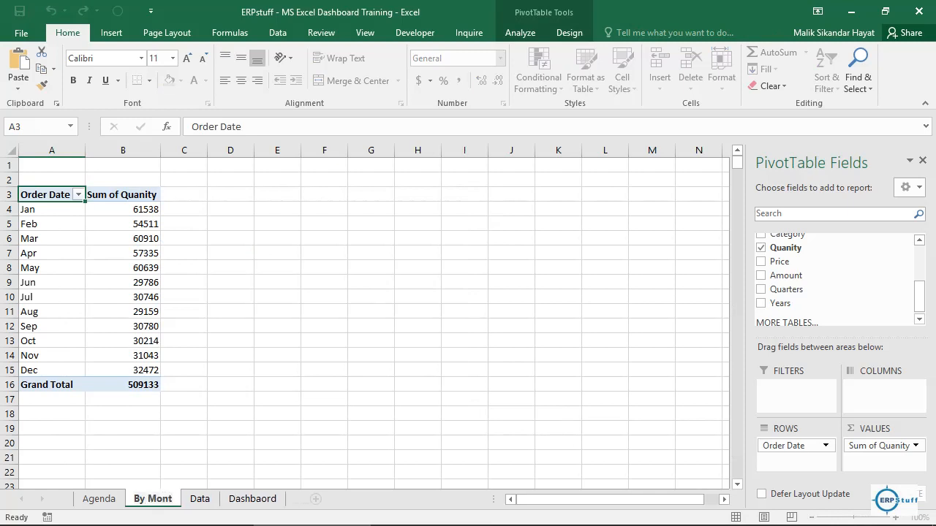
text(h)
key(Return)
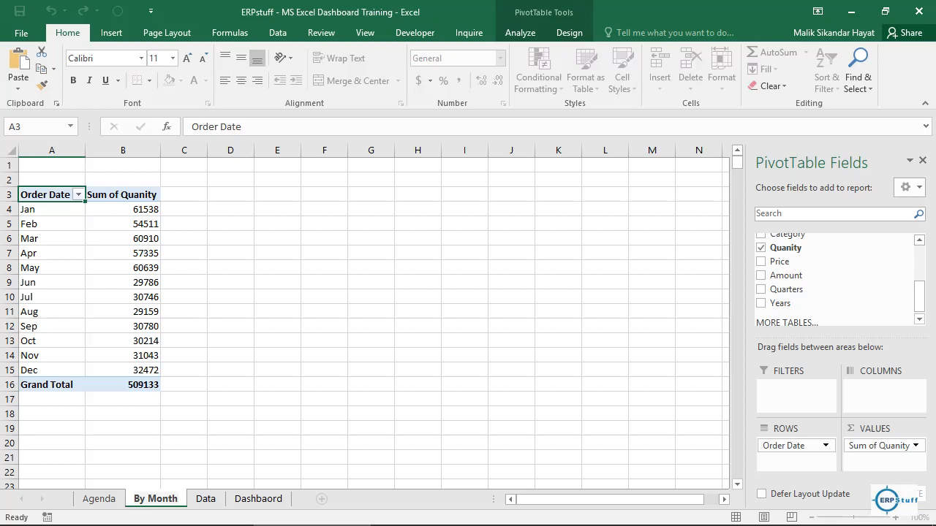
key(Return)
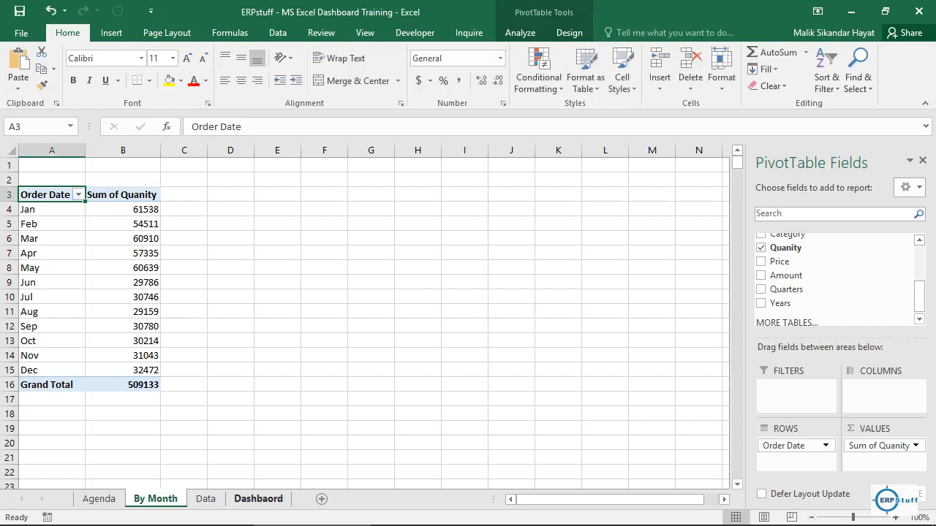
Step: Change the line chart's title on the Dashbaord sheet to "By Month"
click(258, 498)
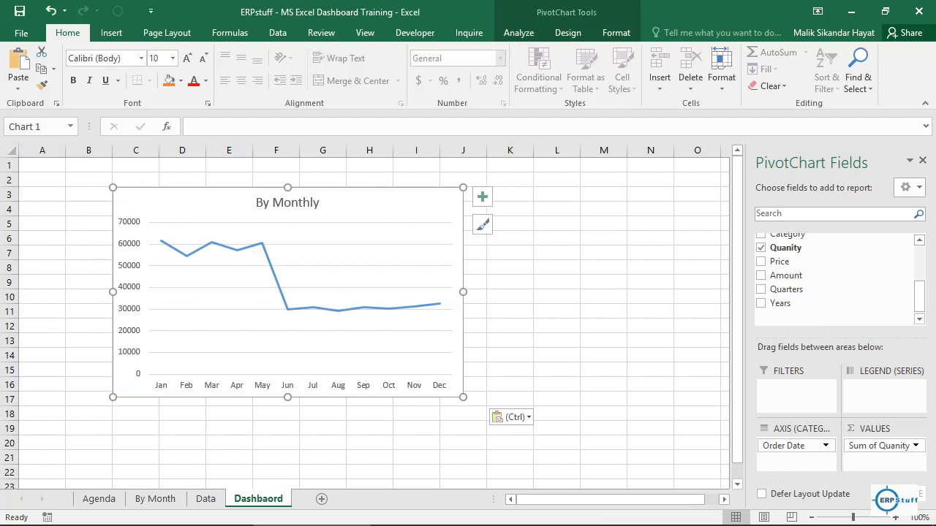
click(311, 203)
click(311, 203)
key(Delete)
key(Delete)
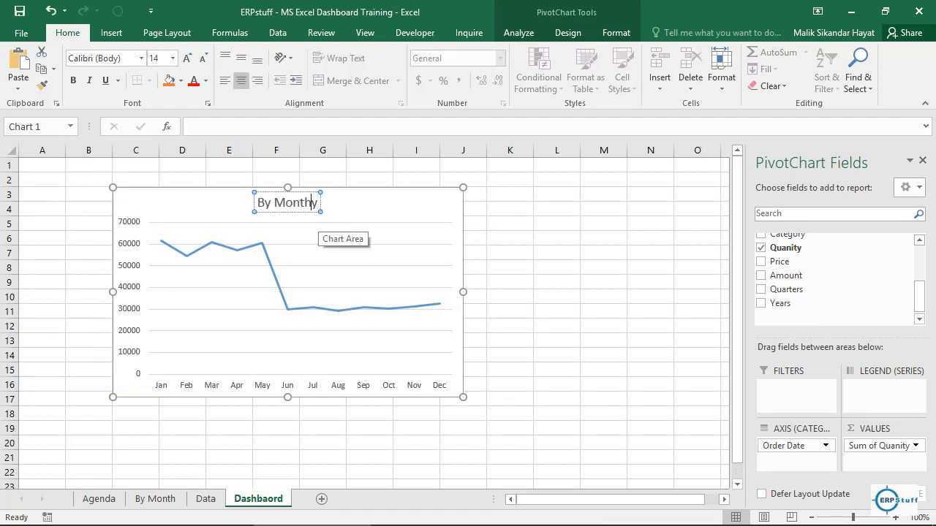
click(557, 268)
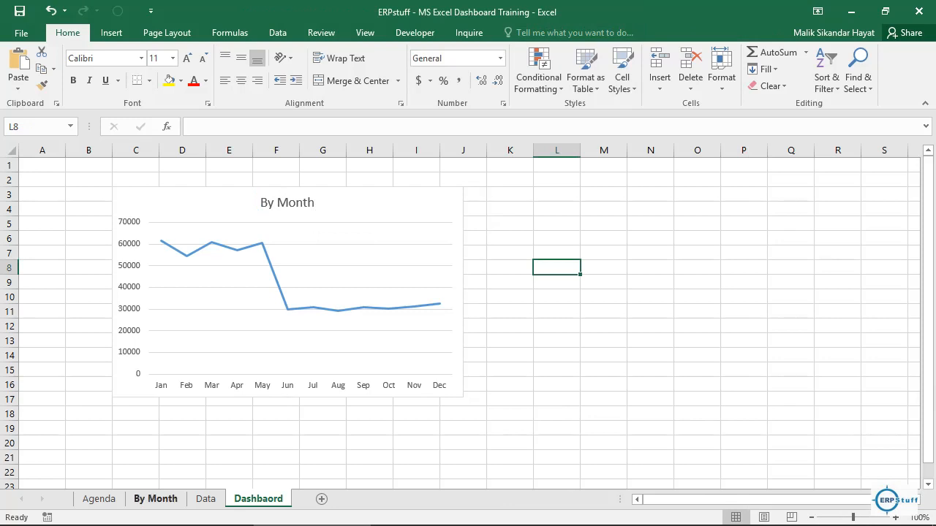
Step: Duplicate the By Month worksheet and rename the copy "By Region"
click(155, 498)
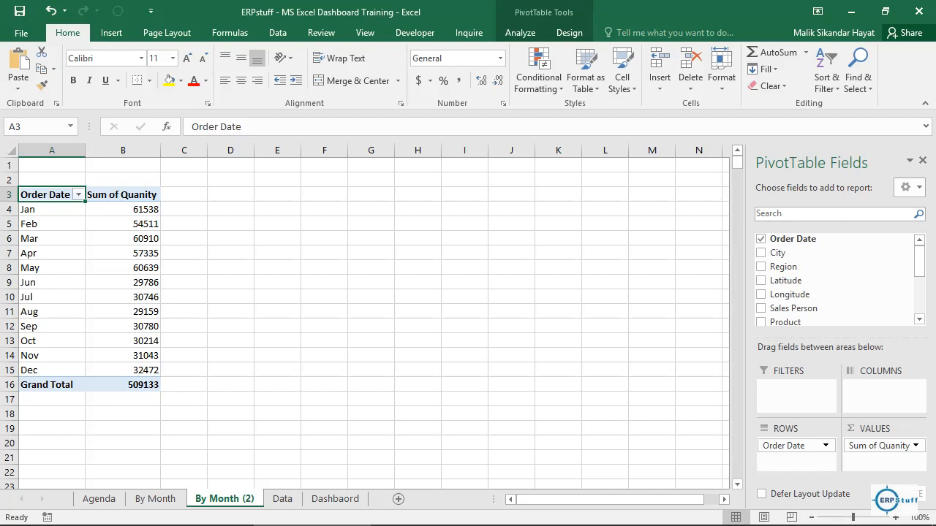
double_click(225, 499)
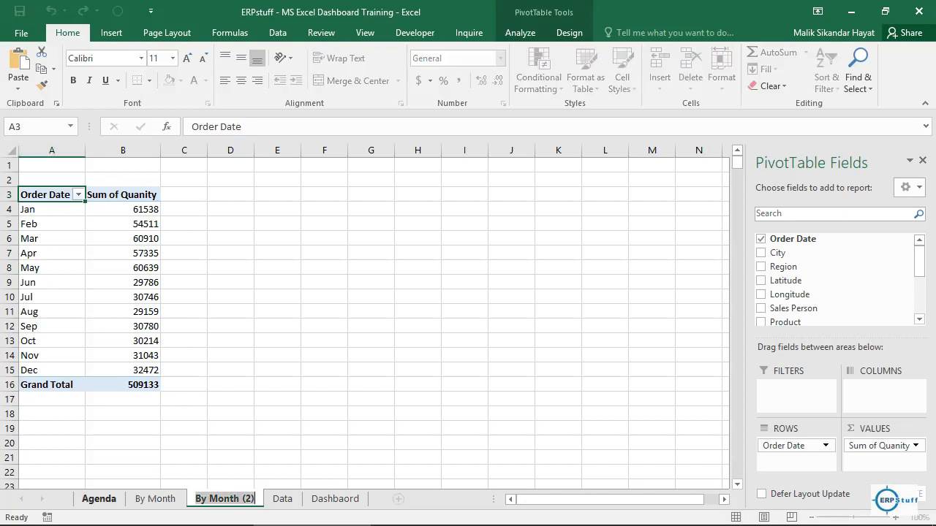
click(99, 499)
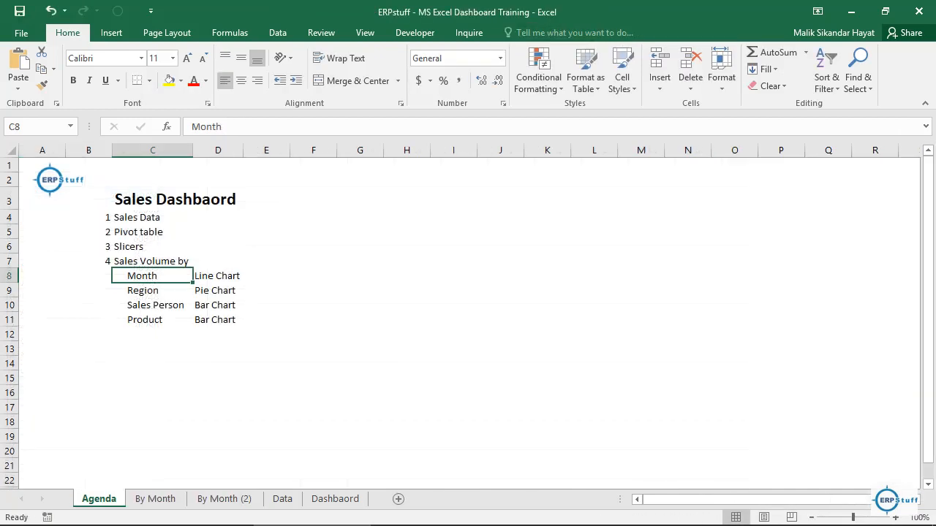
click(225, 498)
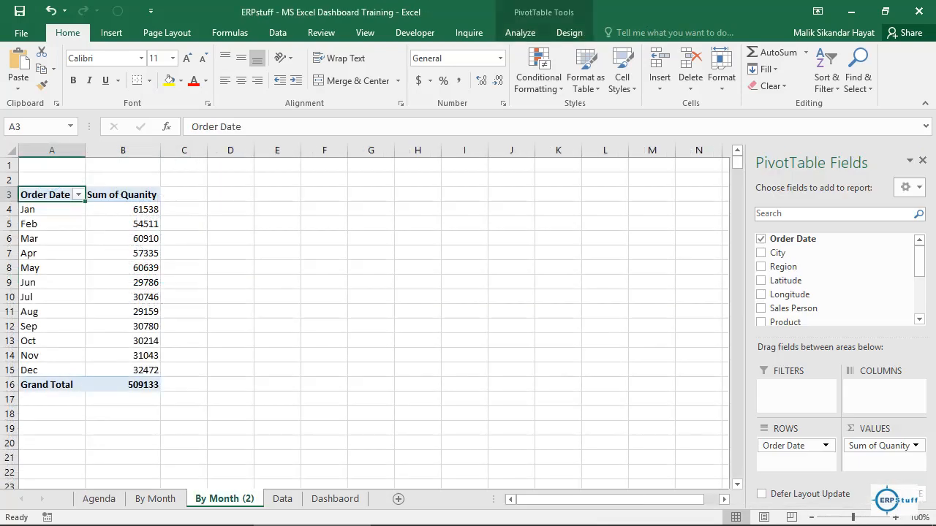
double_click(224, 499)
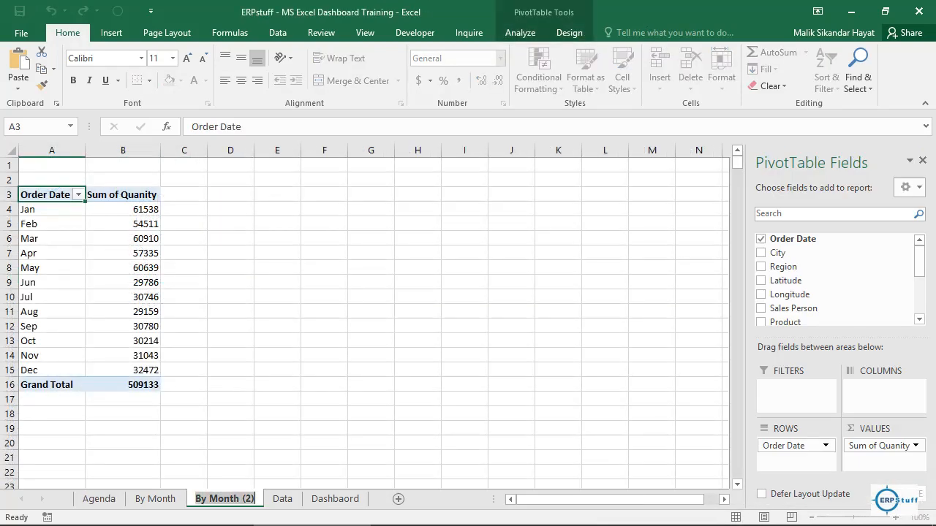
drag(209, 499, 258, 499)
text(R)
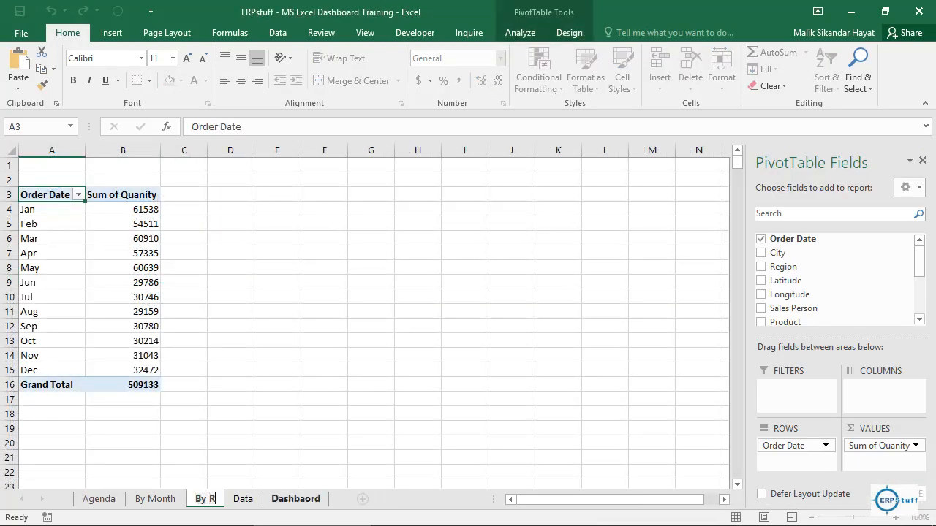
text(egion)
key(Return)
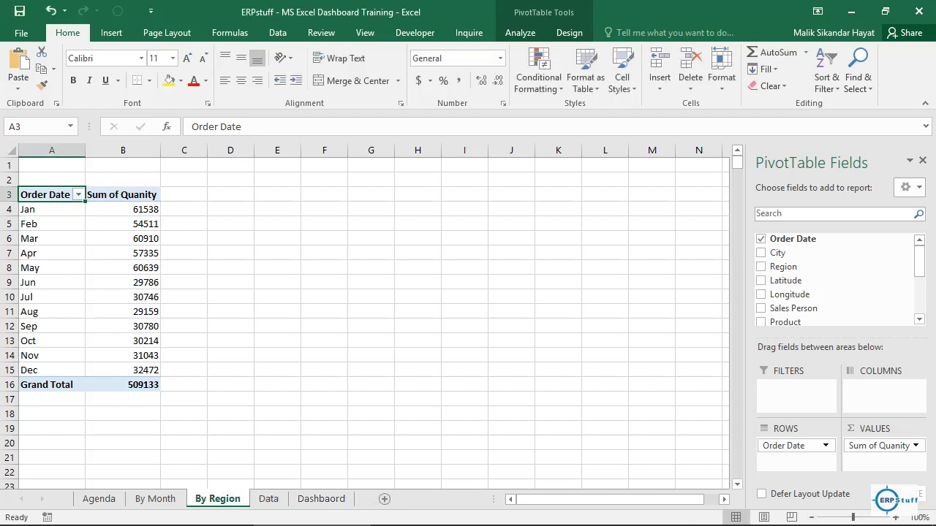
Step: Replace Order Date with Region as the row field of the pivot table on the By Region sheet
click(48, 210)
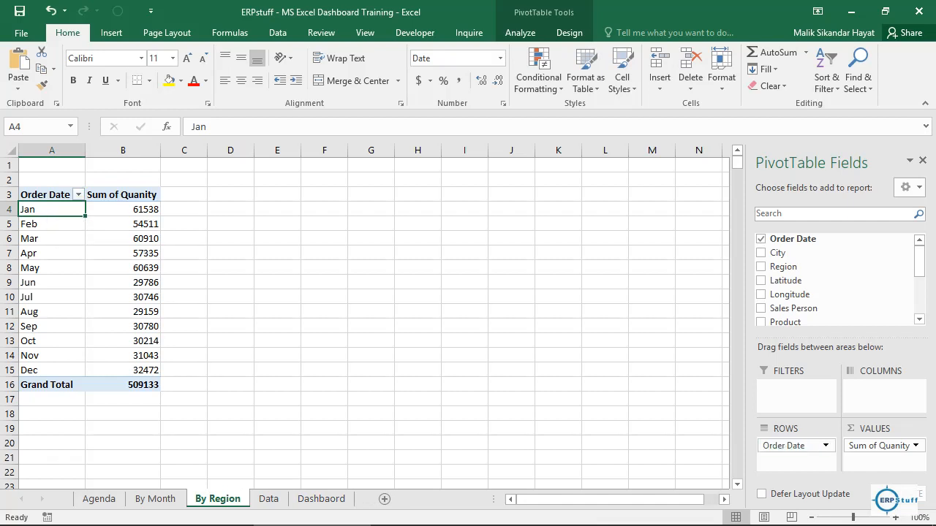
drag(793, 446, 804, 268)
click(761, 267)
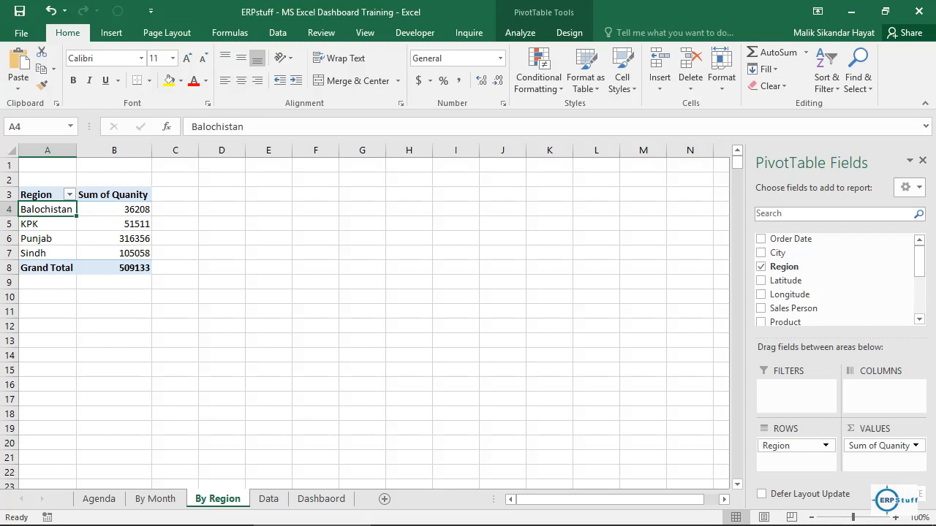
Step: Show the Sum of Quanity values in the region pivot table as % of Grand Total
click(137, 209)
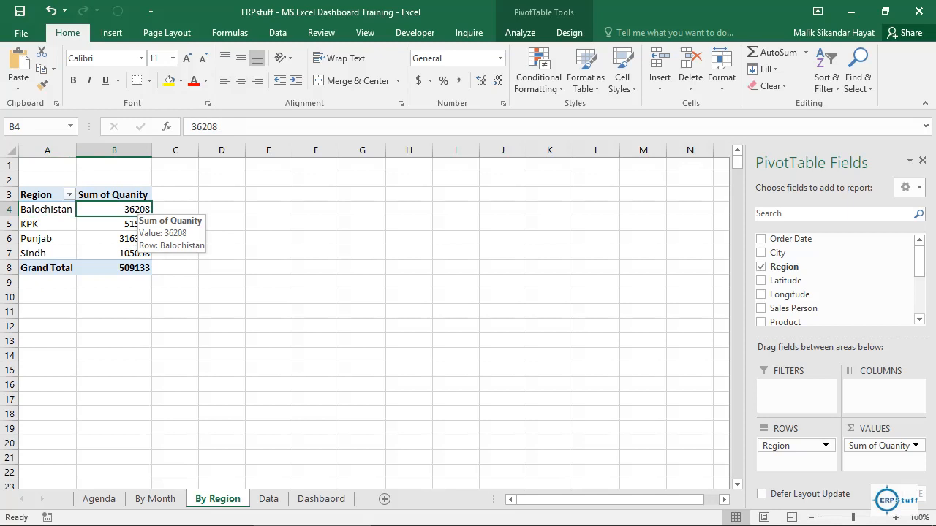
right_click(145, 212)
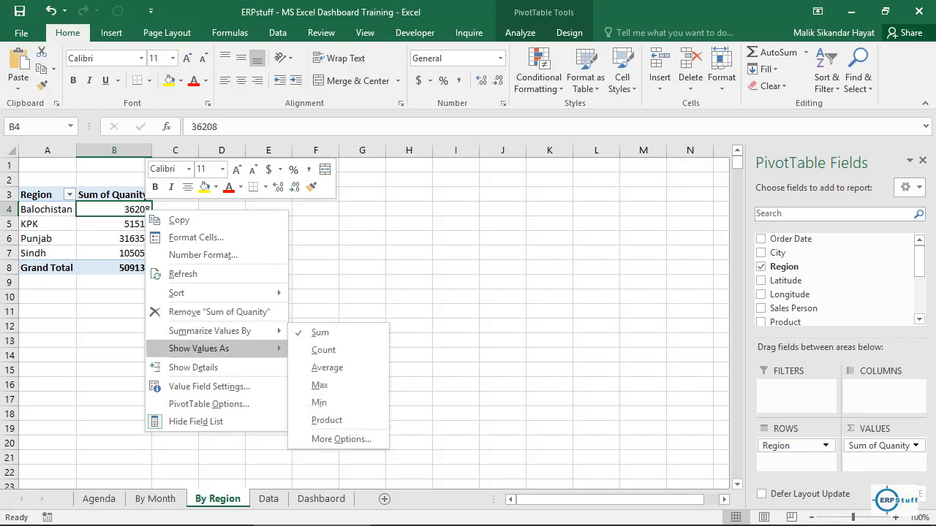
mouse_move(212, 348)
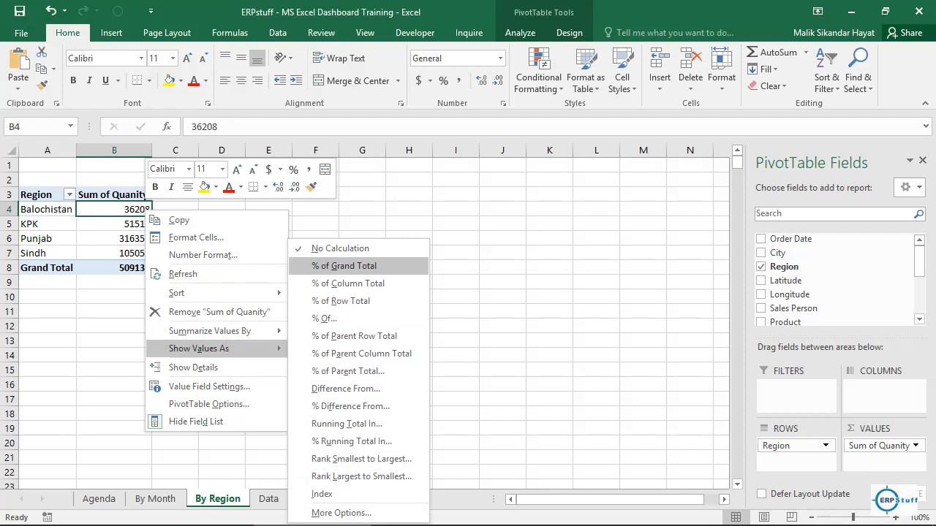
click(344, 265)
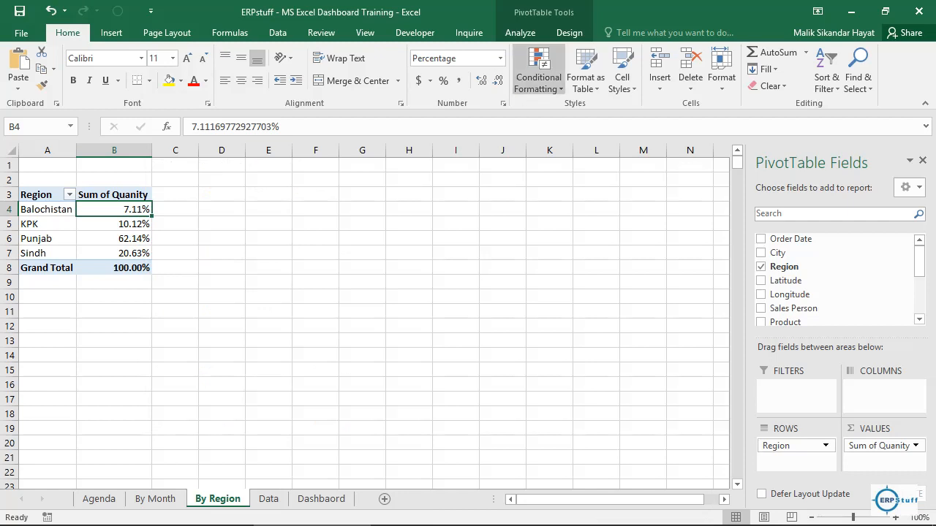
Step: Insert a Pie PivotChart from the region pivot table and hide all field buttons on it
click(520, 32)
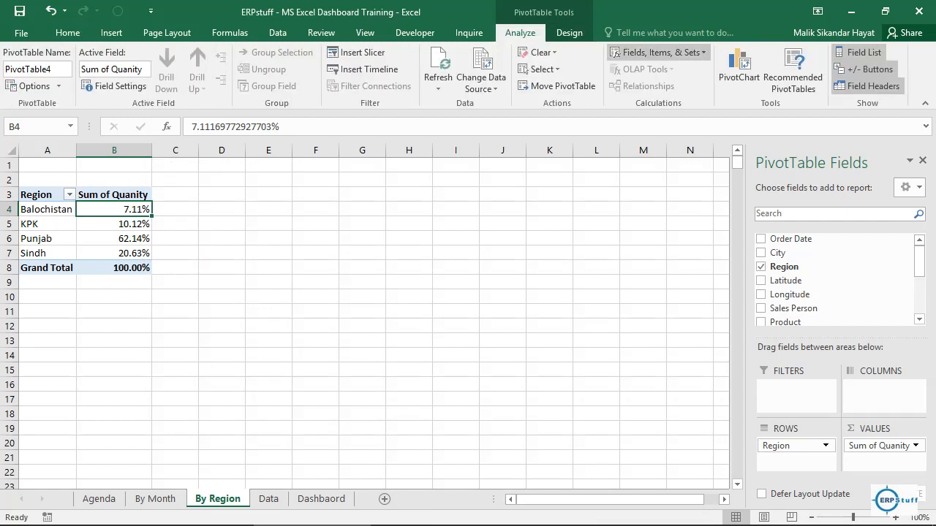
click(739, 70)
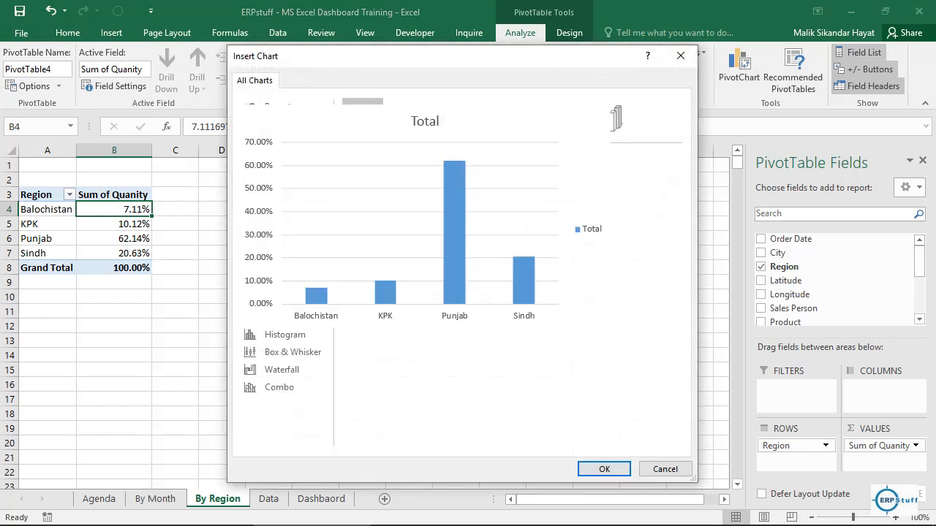
click(271, 177)
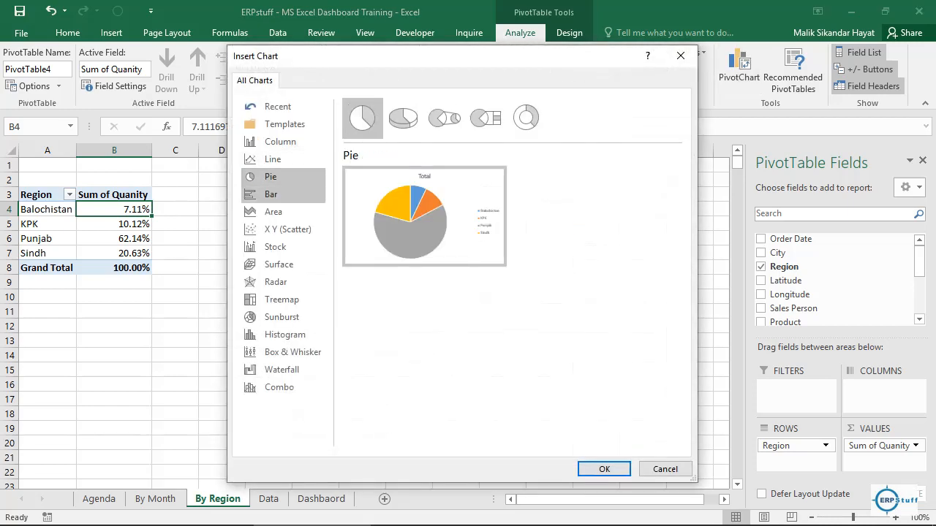
click(604, 469)
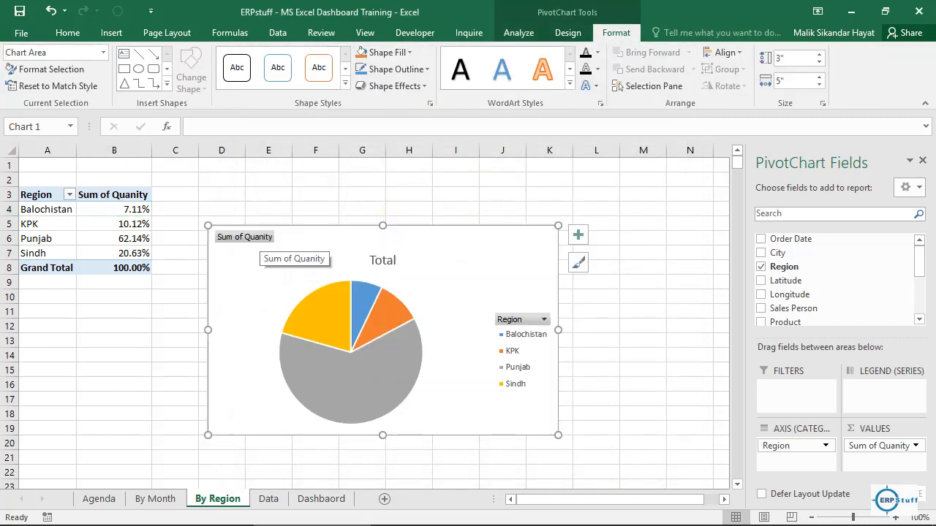
right_click(260, 239)
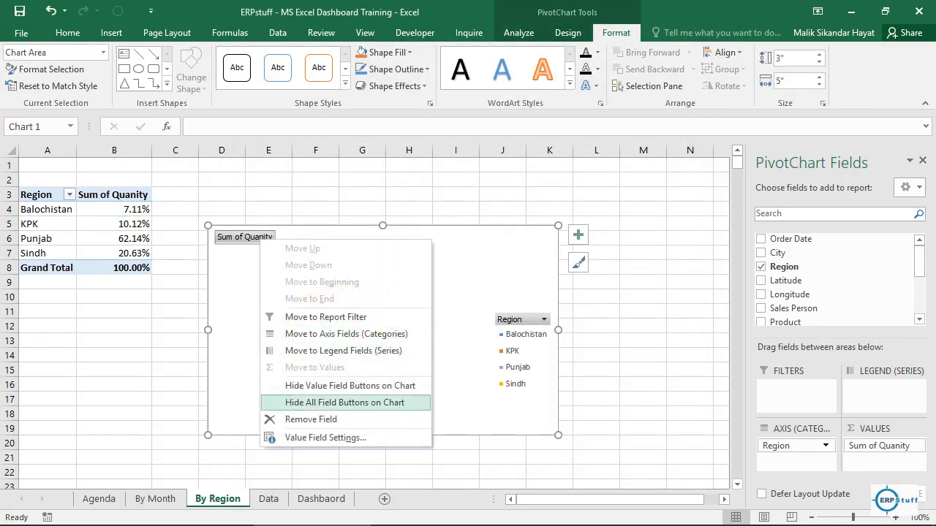
click(344, 402)
Step: Change the pie chart's title to "By Region"
click(382, 241)
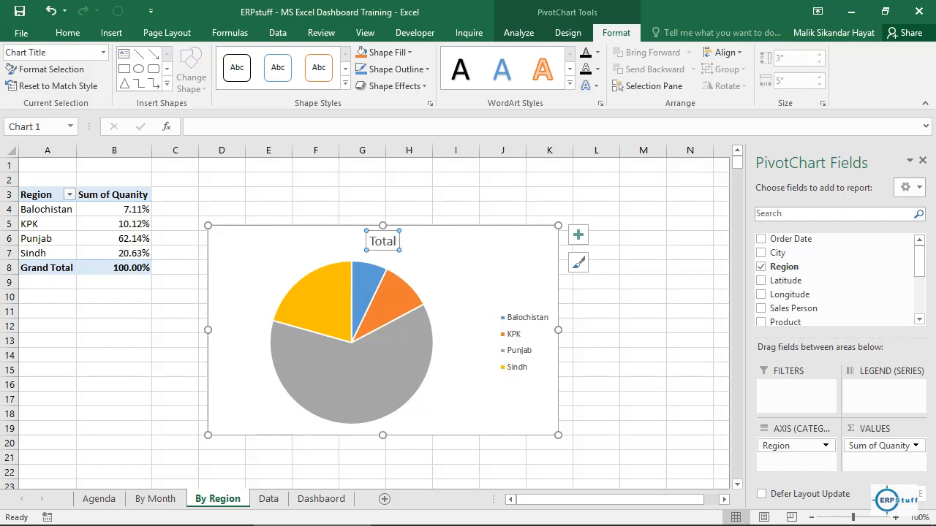
double_click(382, 241)
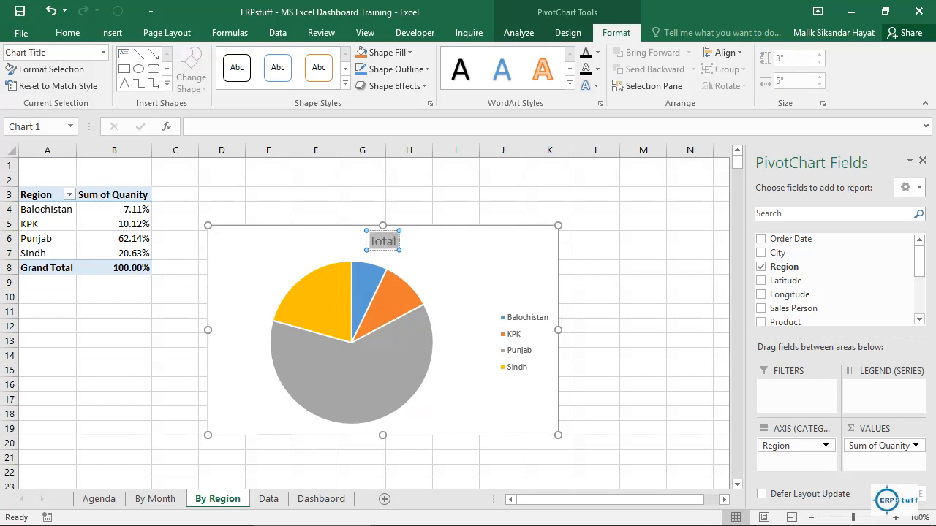
text(By Region)
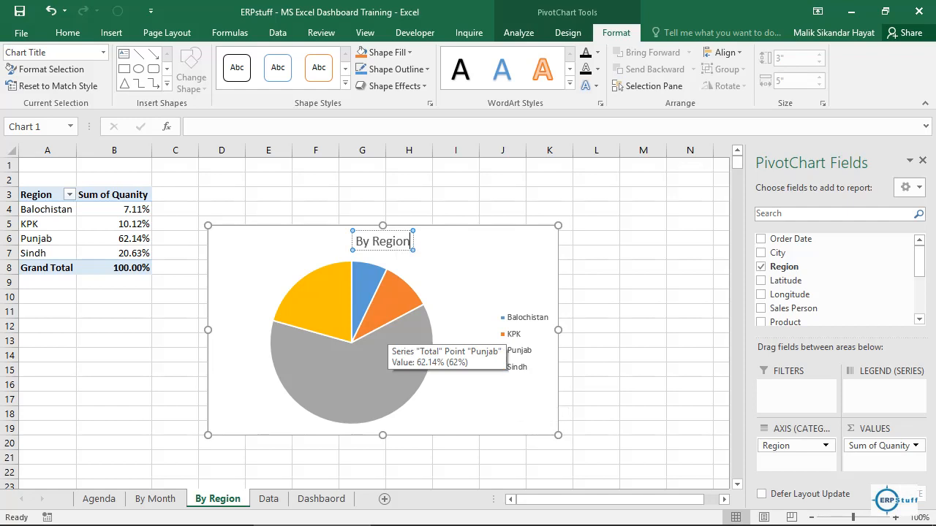
click(522, 291)
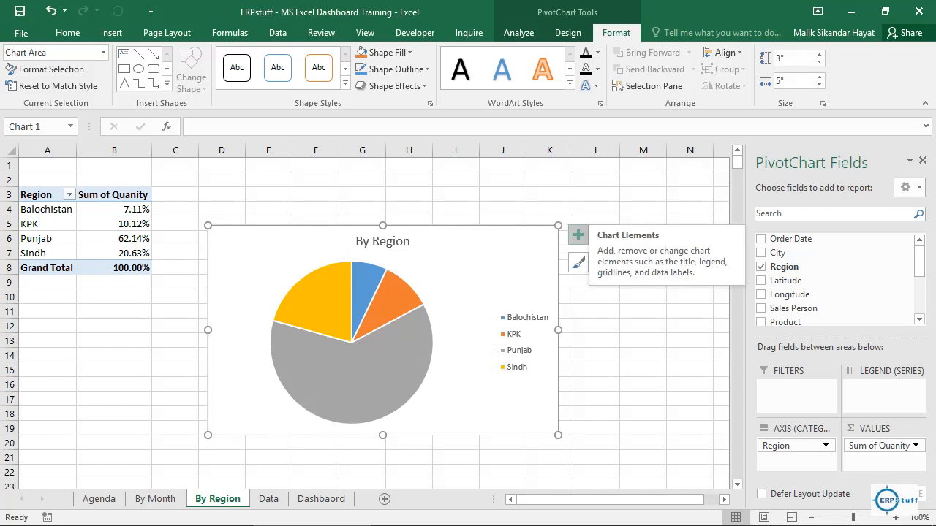
Step: Add data labels to the By Region pie chart
click(578, 234)
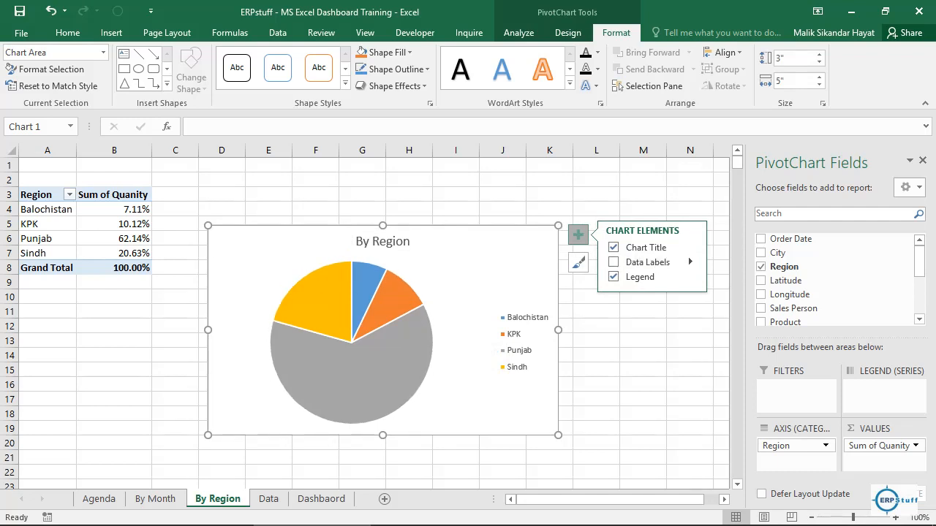
click(690, 261)
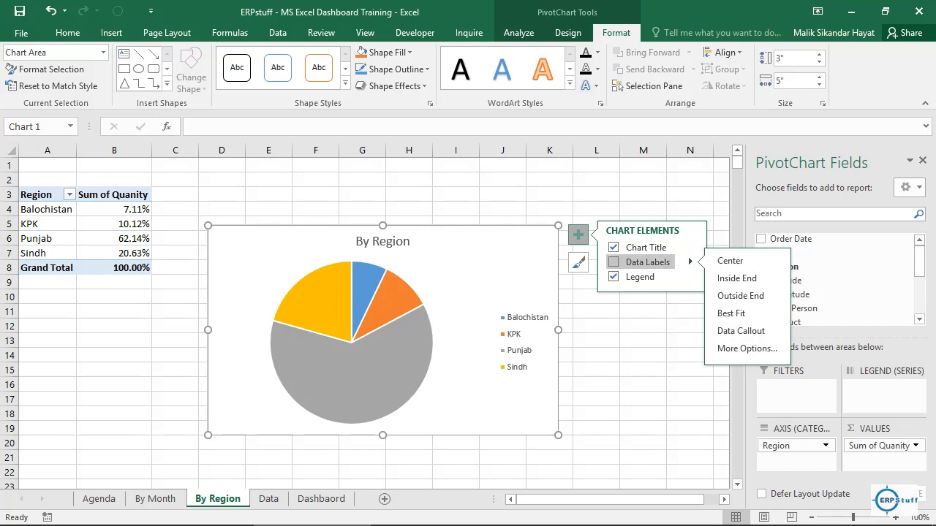
click(613, 262)
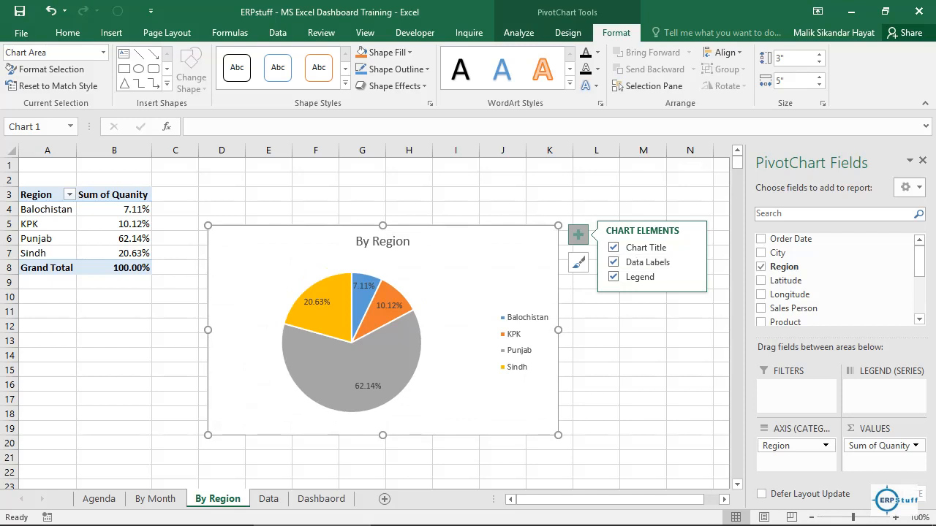
Step: Move the By Region pie chart to cell K3 of the Dashbaord sheet and reorder that sheet to directly follow Agenda
key(ctrl+x)
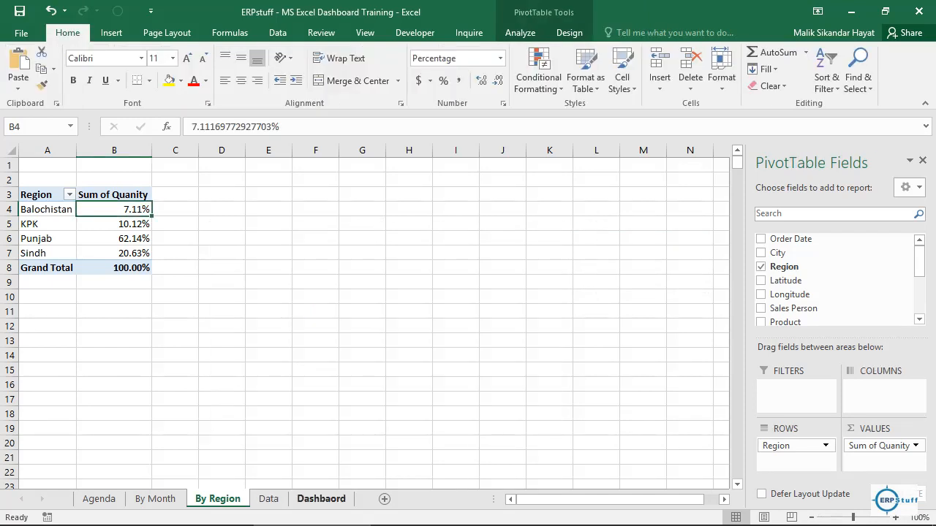
click(321, 498)
click(510, 194)
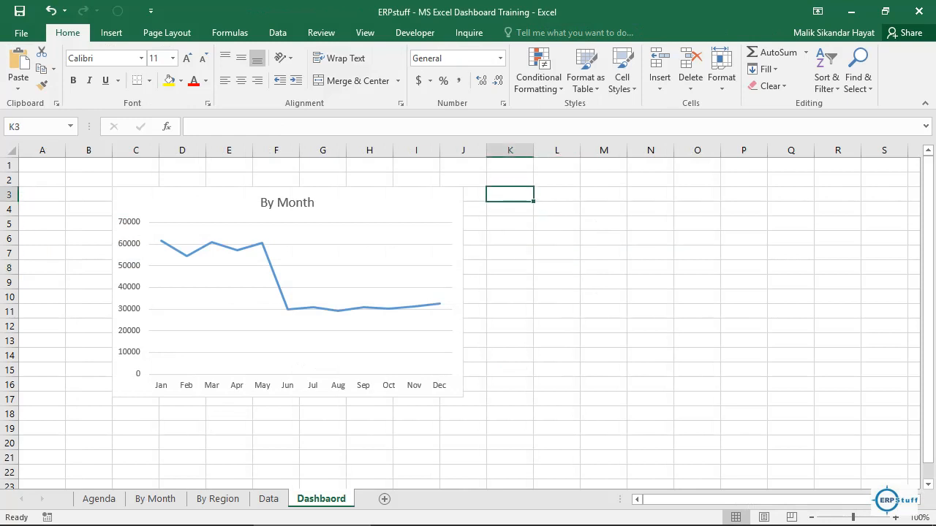
key(ctrl+v)
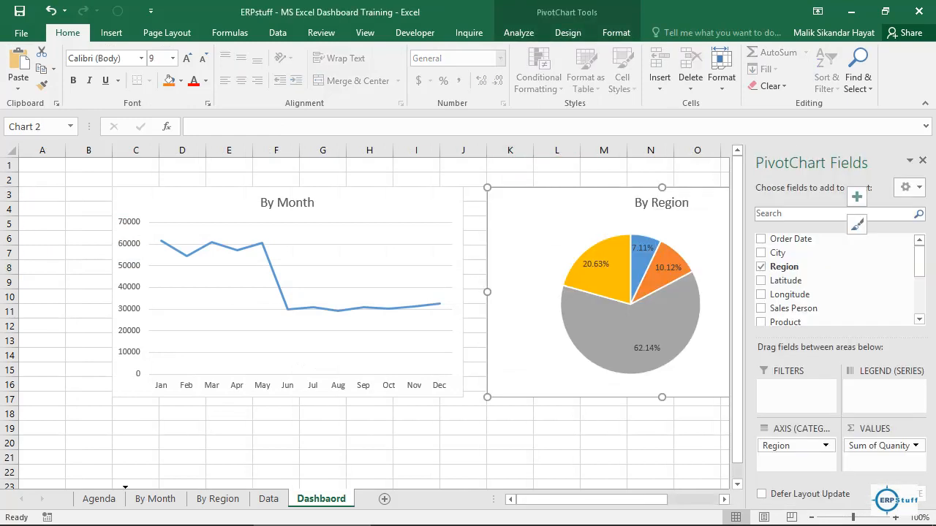
drag(321, 498, 125, 499)
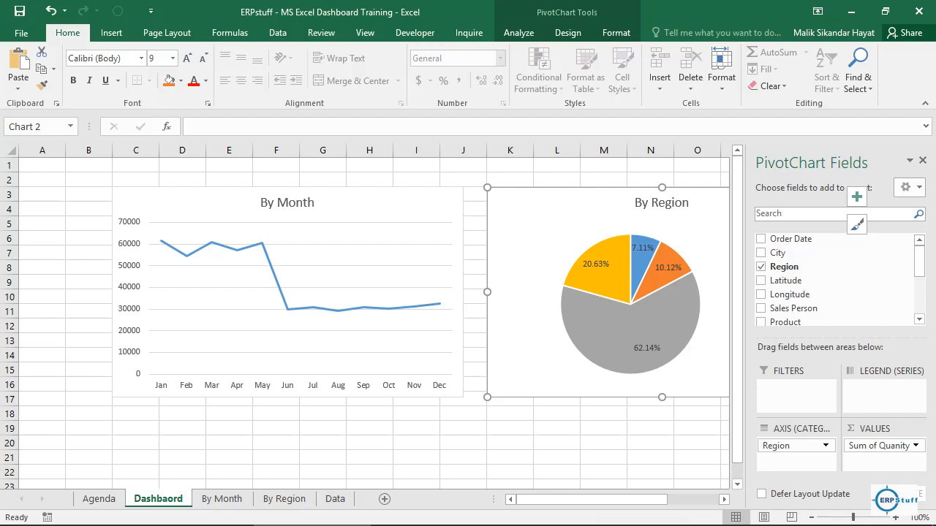
Step: Duplicate the By Month sheet and place the copy directly after the By Region sheet
click(99, 498)
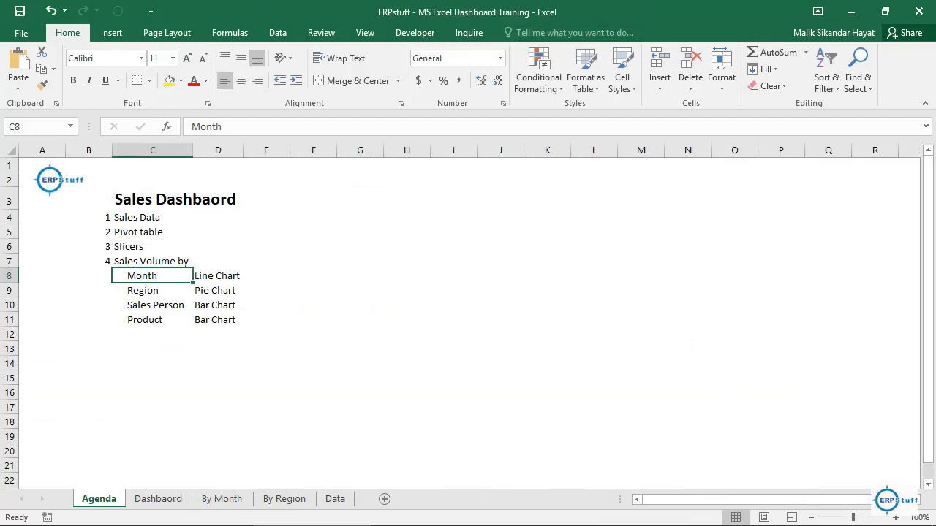
click(153, 305)
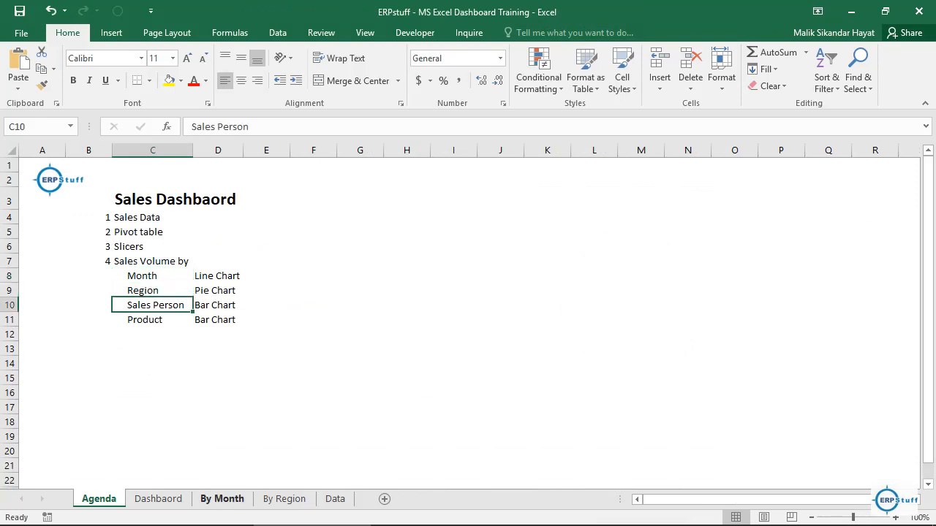
click(284, 499)
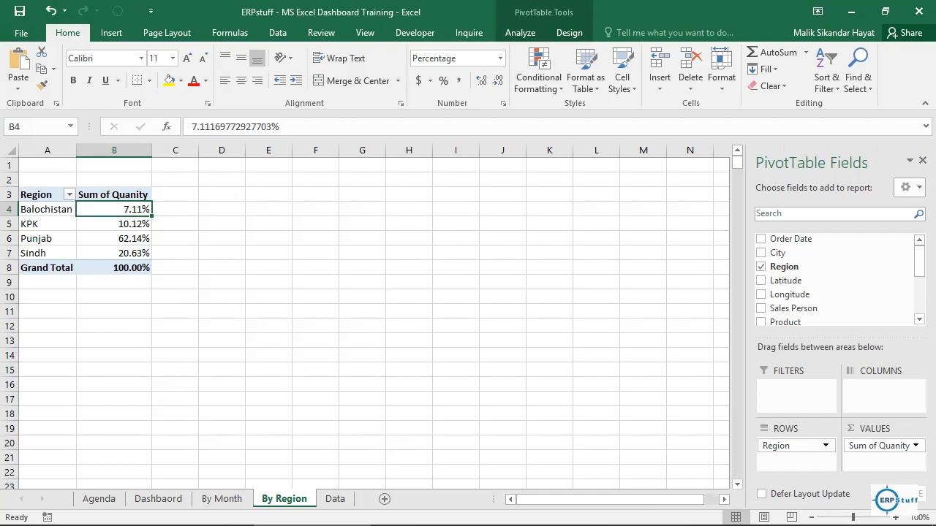
click(223, 499)
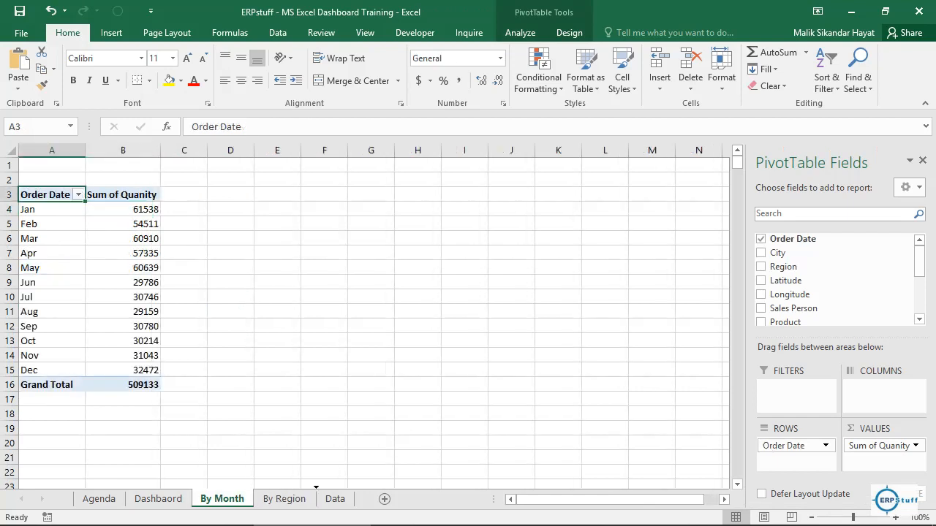
drag(222, 498, 316, 499)
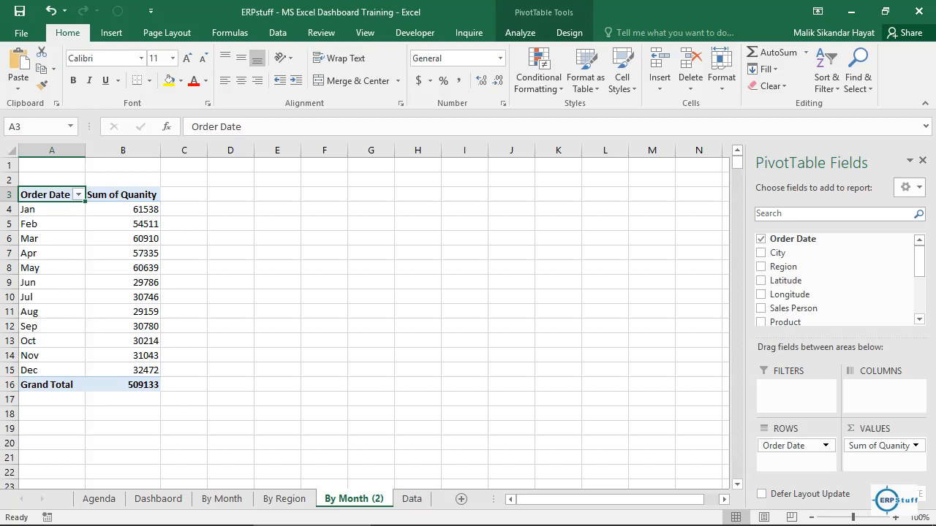
Step: Rename the copied sheet as "By Sales Person" and replace Order Date with Sales Person in the rows of its pivot table
double_click(354, 499)
click(366, 498)
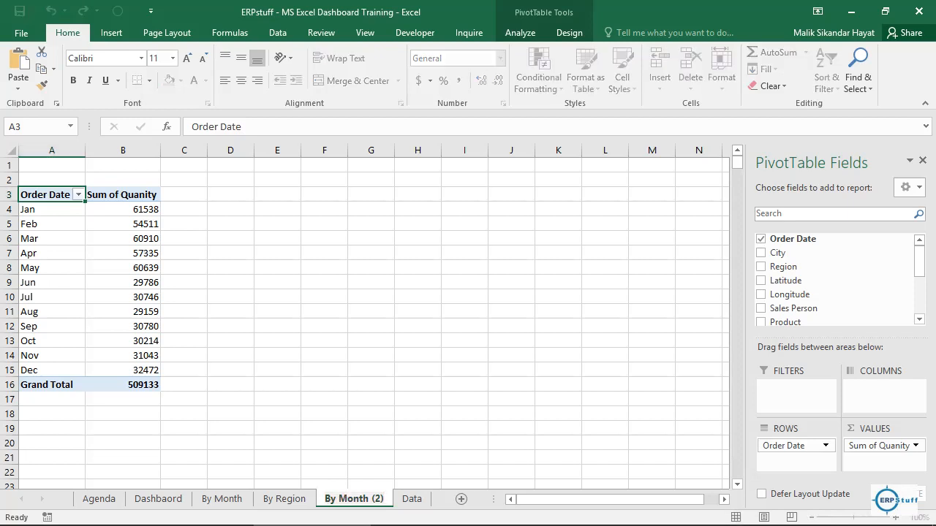
key(ctrl+a)
text(By Sales Person)
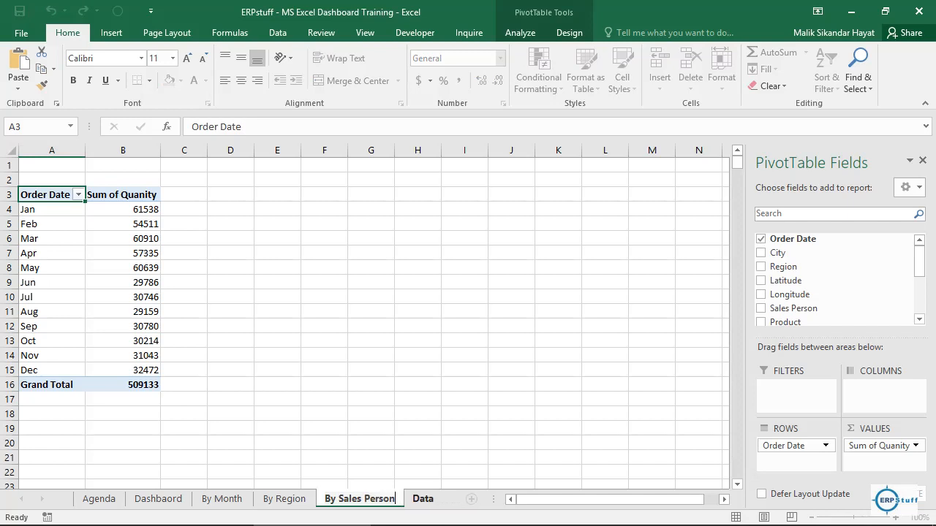
key(Return)
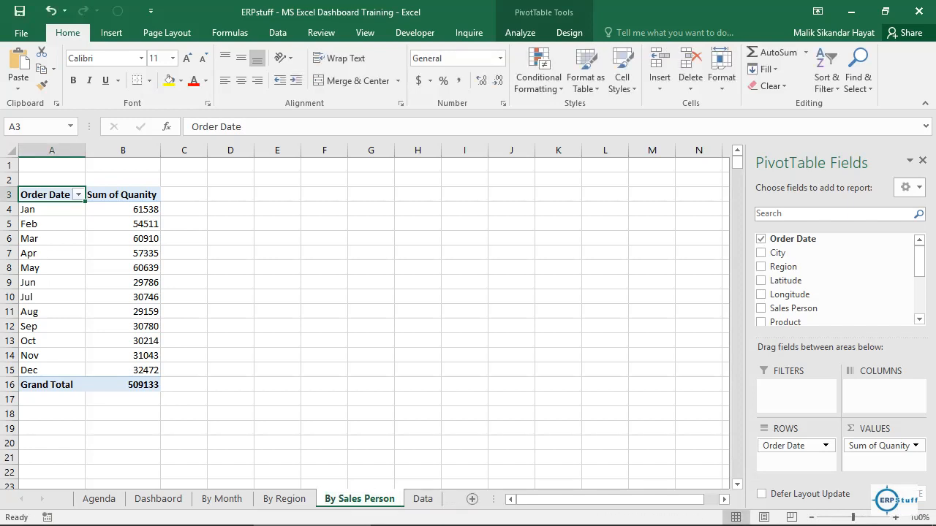
drag(794, 446, 823, 268)
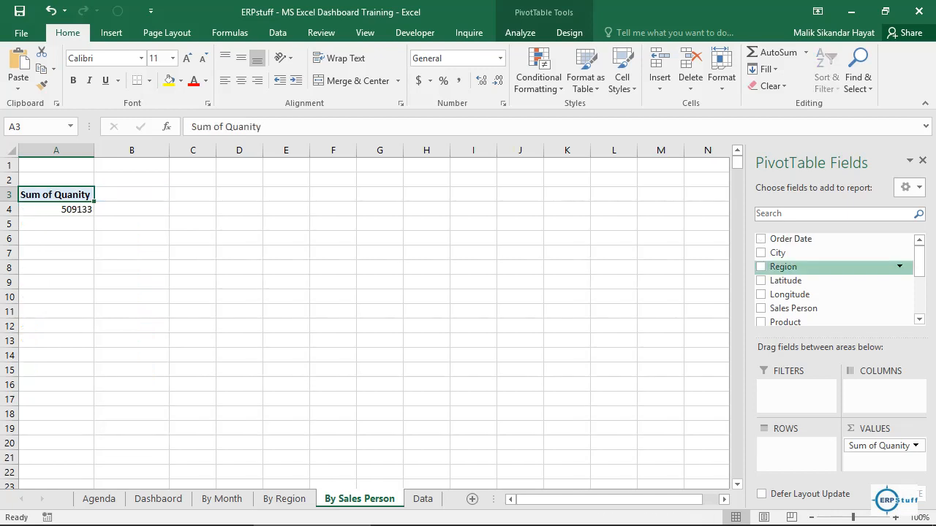
click(761, 307)
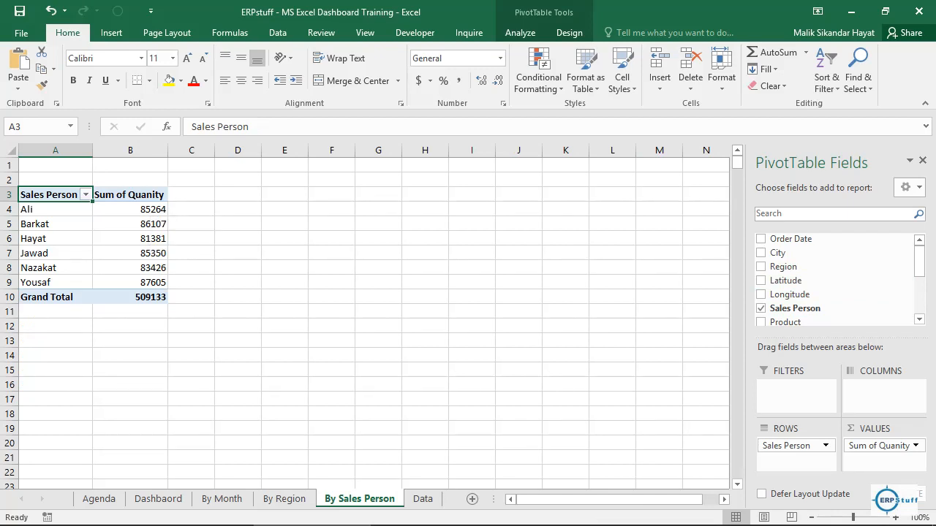
Step: Insert a Clustered Column PivotChart from the sales person pivot table
click(99, 499)
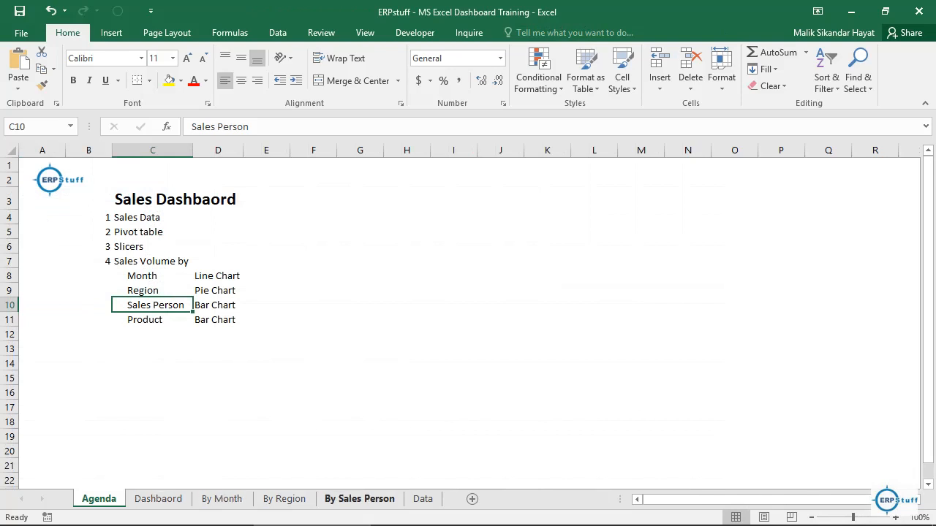
click(359, 499)
click(130, 224)
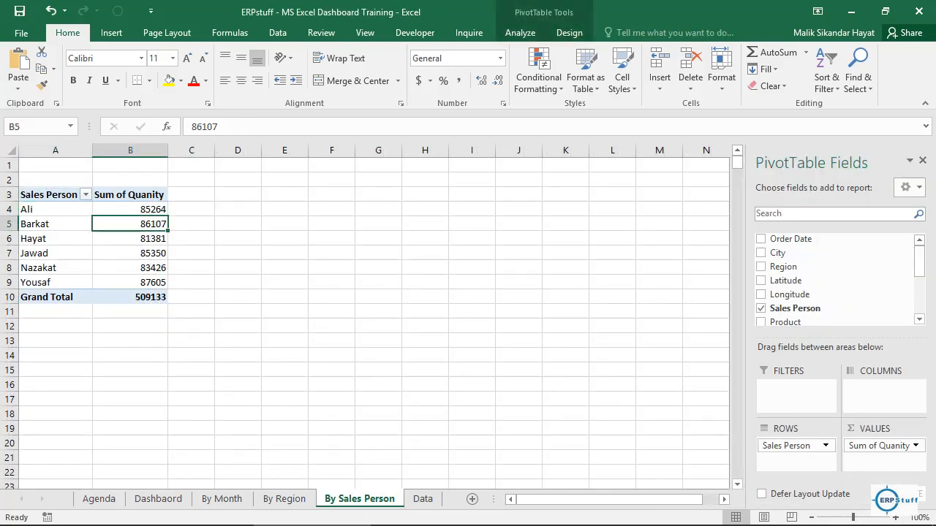
click(520, 33)
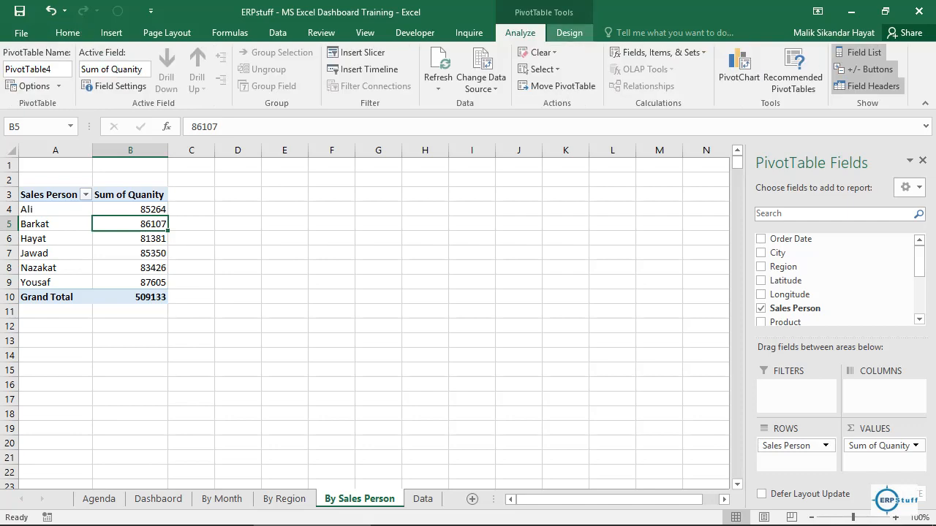
click(739, 69)
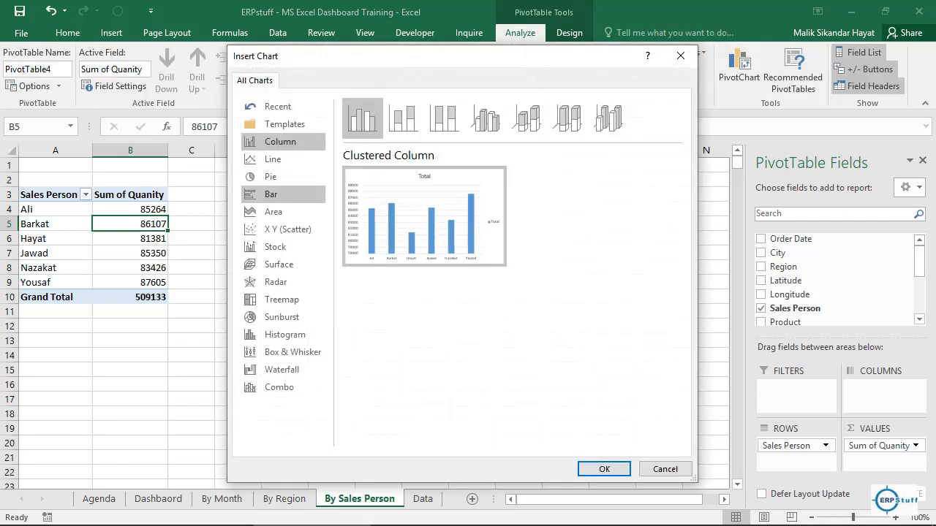
click(272, 193)
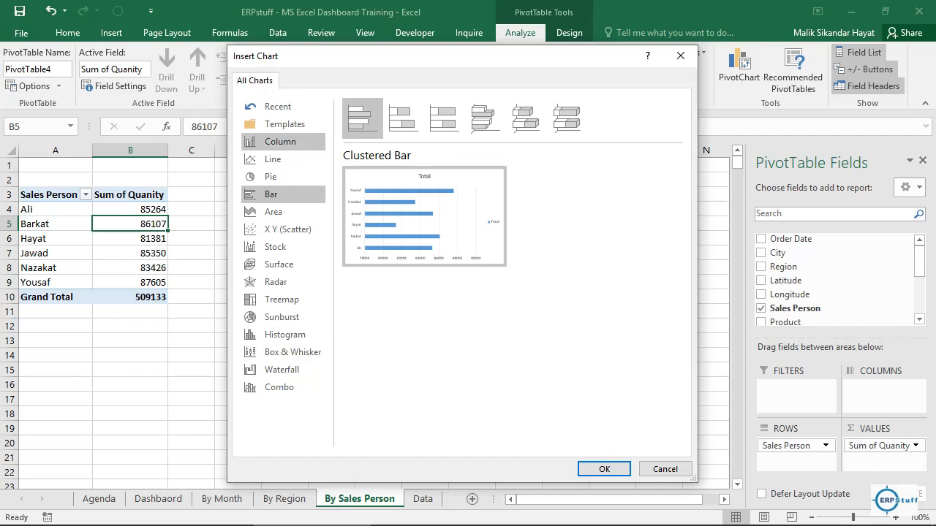
click(280, 142)
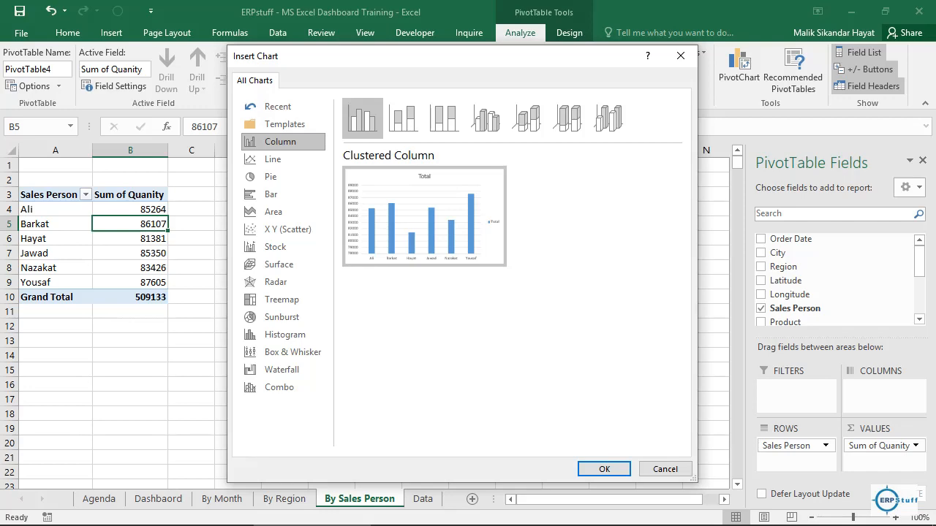
key(Return)
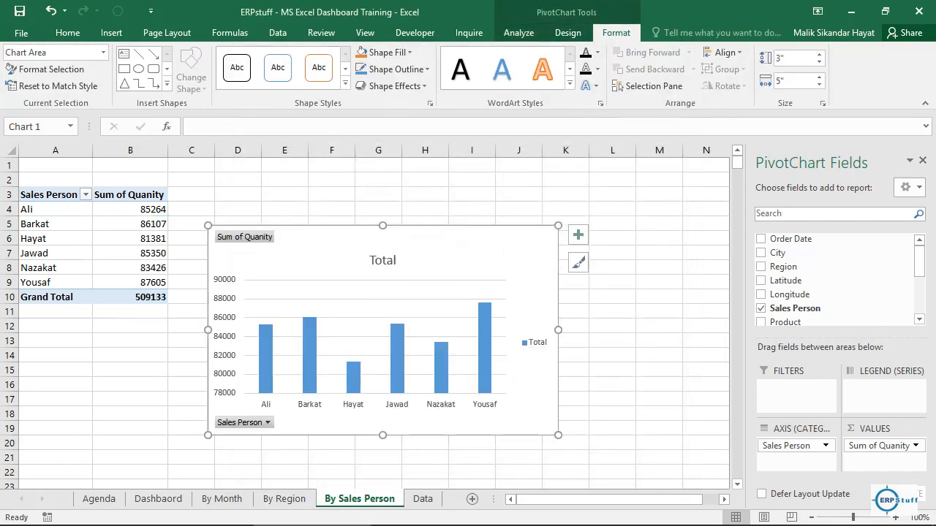
Step: Hide all field buttons on the sales person chart and delete its legend
right_click(219, 237)
click(334, 403)
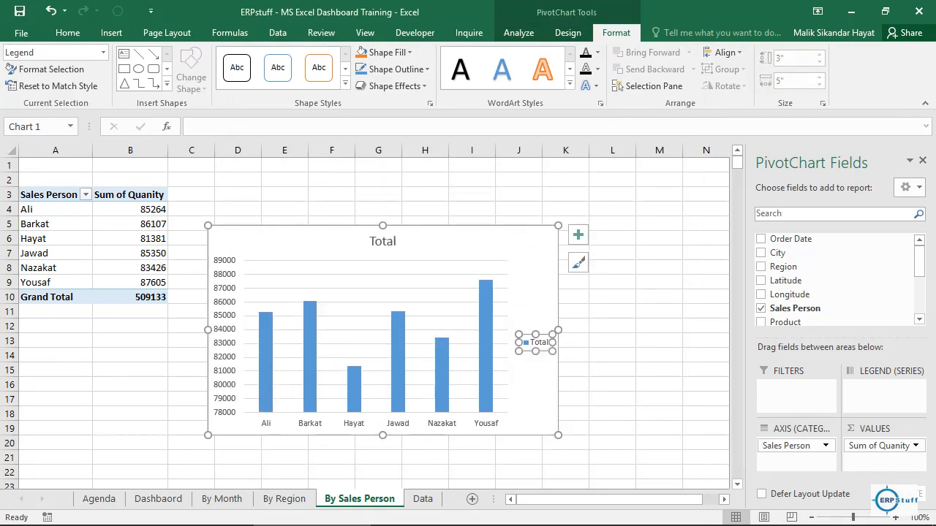
key(Delete)
Step: Change the column chart's title to "By Sales Person"
click(382, 241)
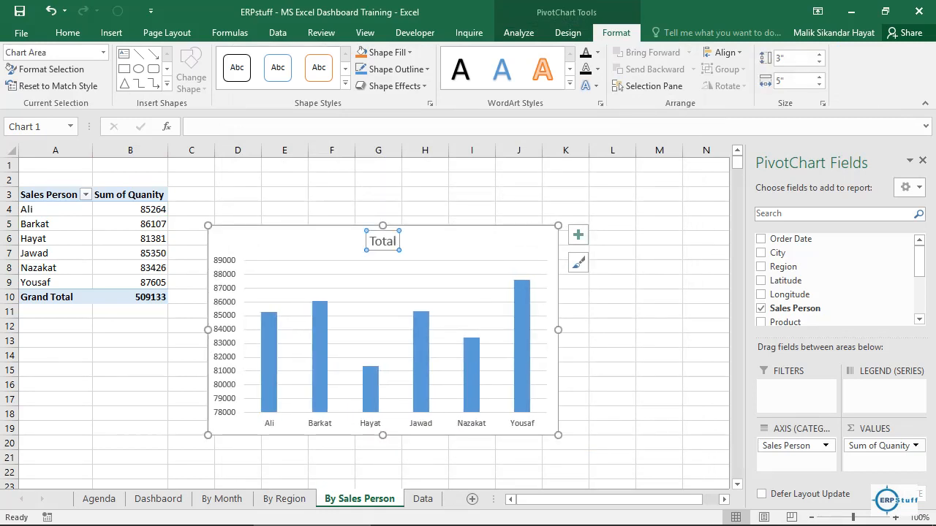
double_click(383, 241)
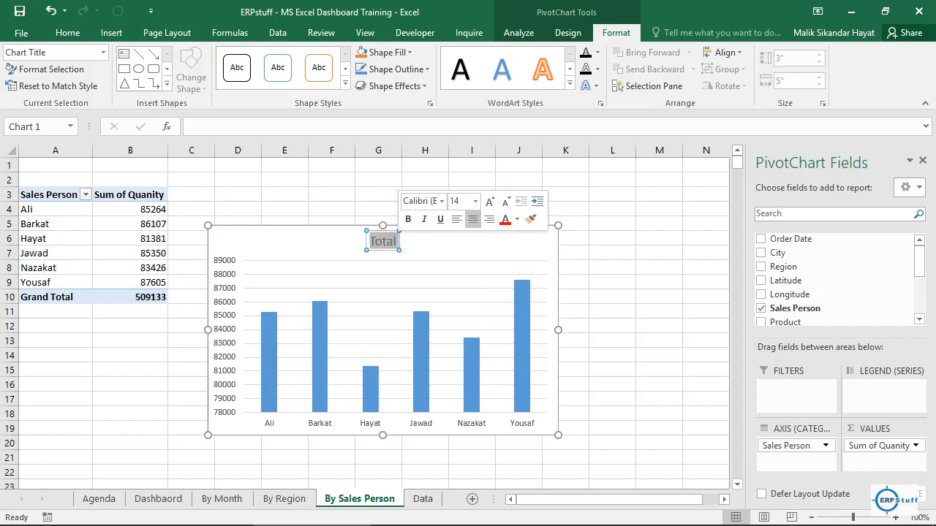
text(By)
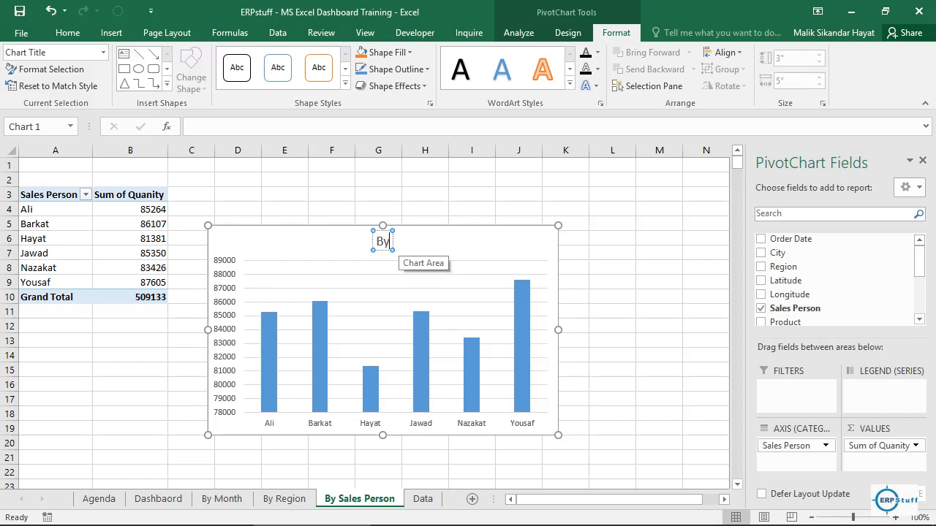
text( Sa)
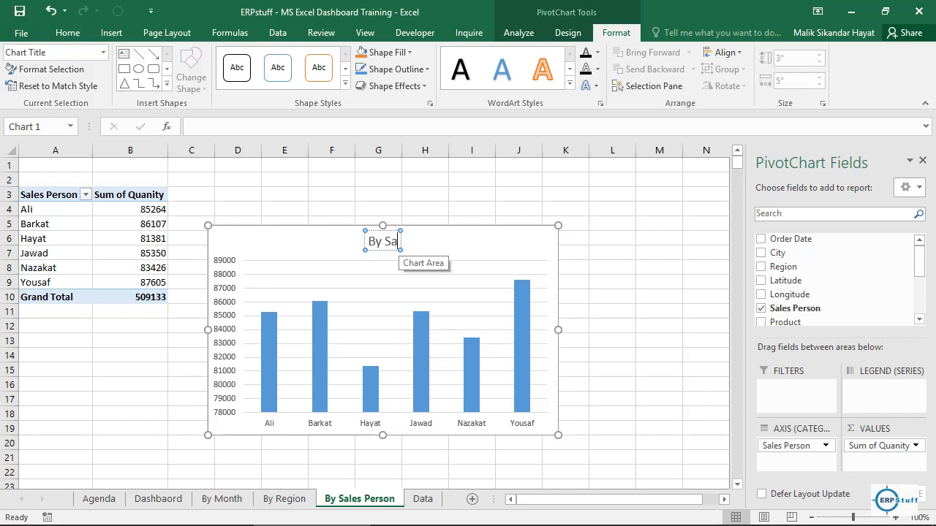
text(les Person)
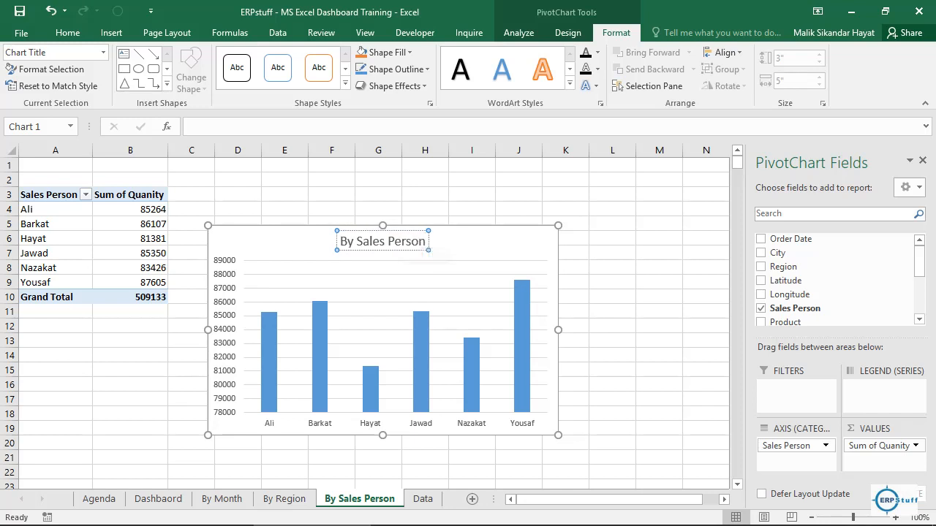
Step: Move the By Sales Person chart to cell C18 of the Dashbaord sheet
click(508, 246)
key(Delete)
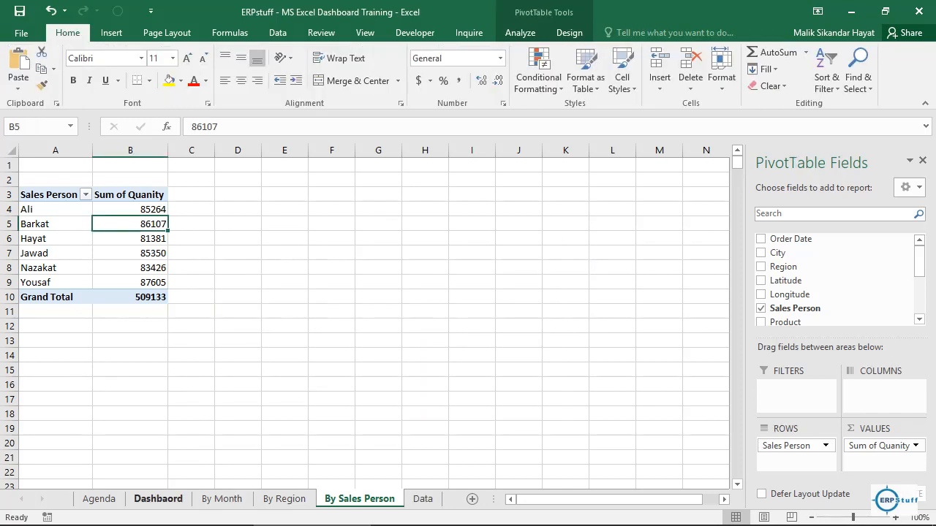
click(158, 499)
click(136, 415)
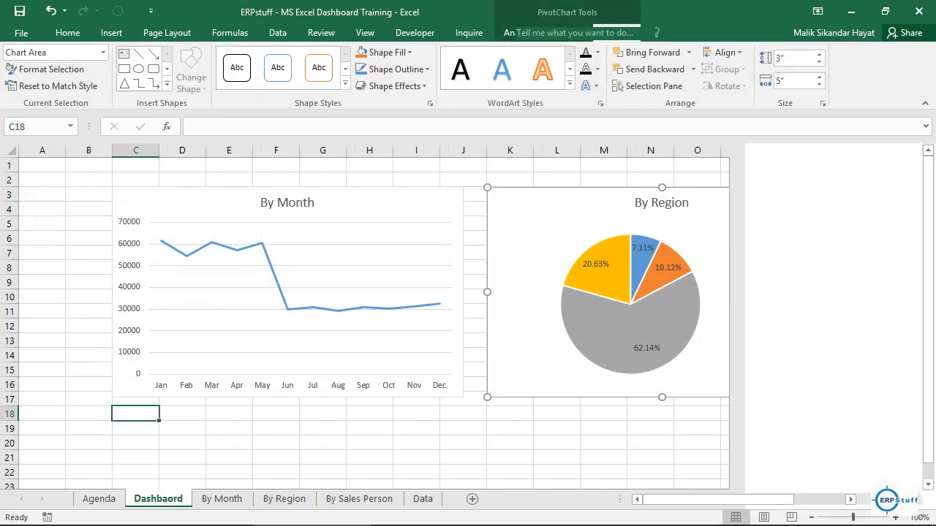
key(ctrl+v)
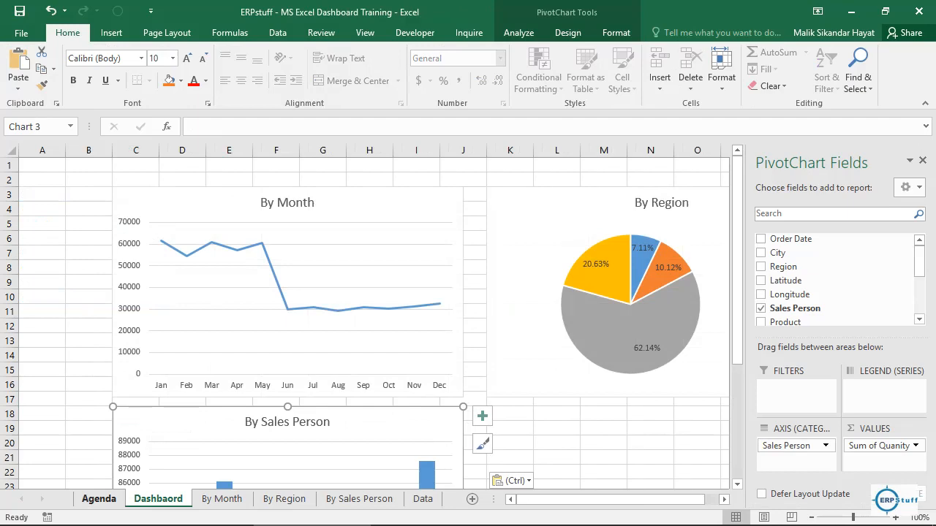
Step: Duplicate the By Month sheet to directly after By Sales Person and rename the copy as "By Product"
click(99, 499)
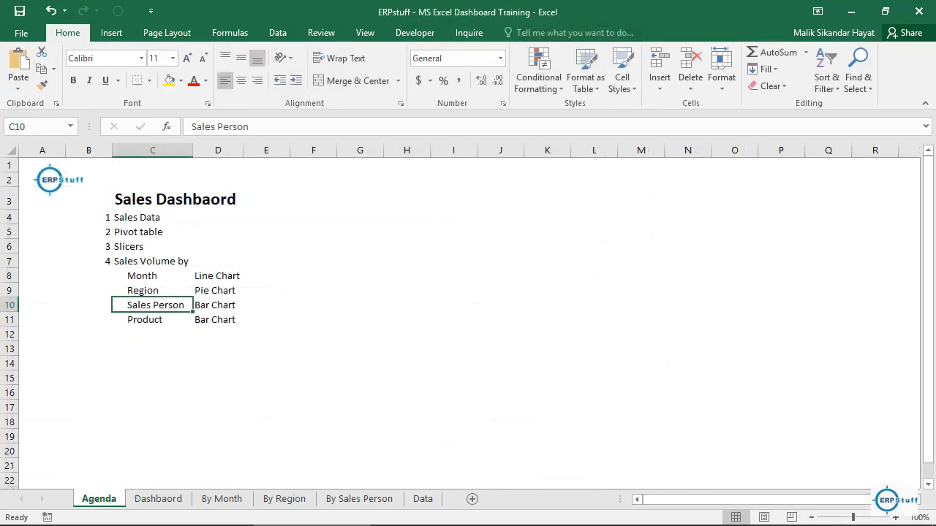
click(222, 499)
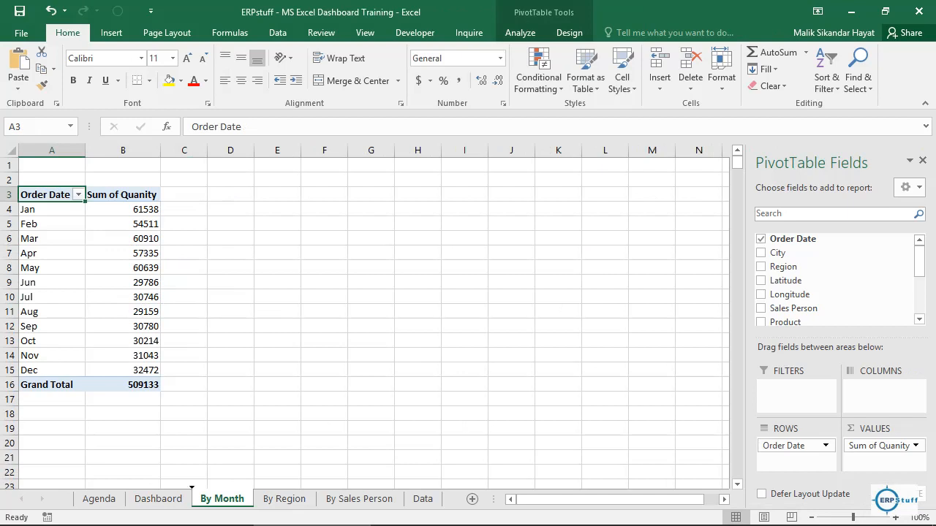
mouse_move(404, 498)
mouse_down()
mouse_move(395, 499)
mouse_move(420, 499)
mouse_up()
double_click(377, 499)
click(378, 499)
text(Pro)
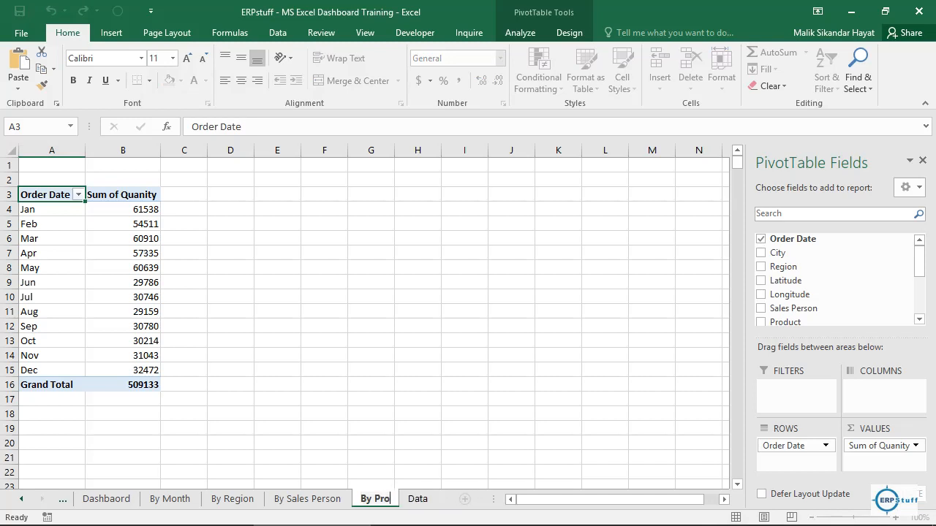
text(duct)
key(Return)
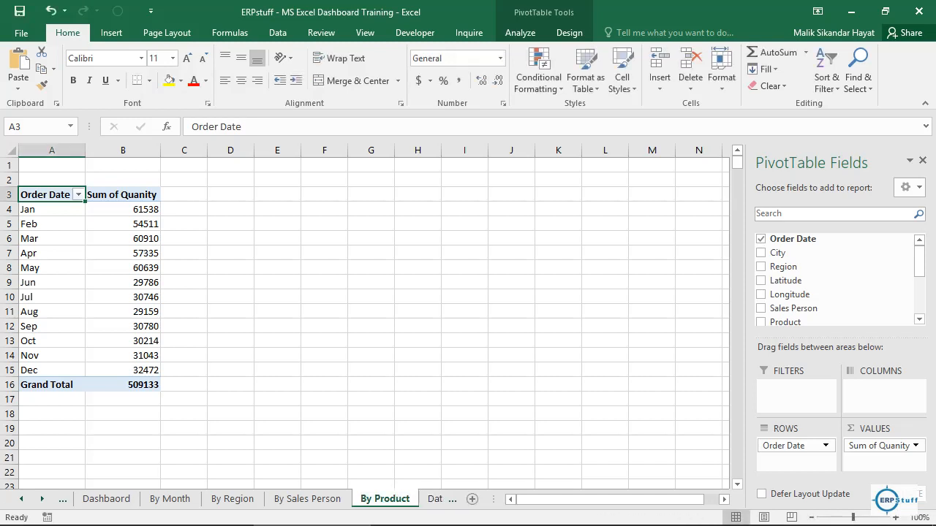
Step: Replace Order Date with Product in the rows of the By Product sheet's pivot table
click(51, 209)
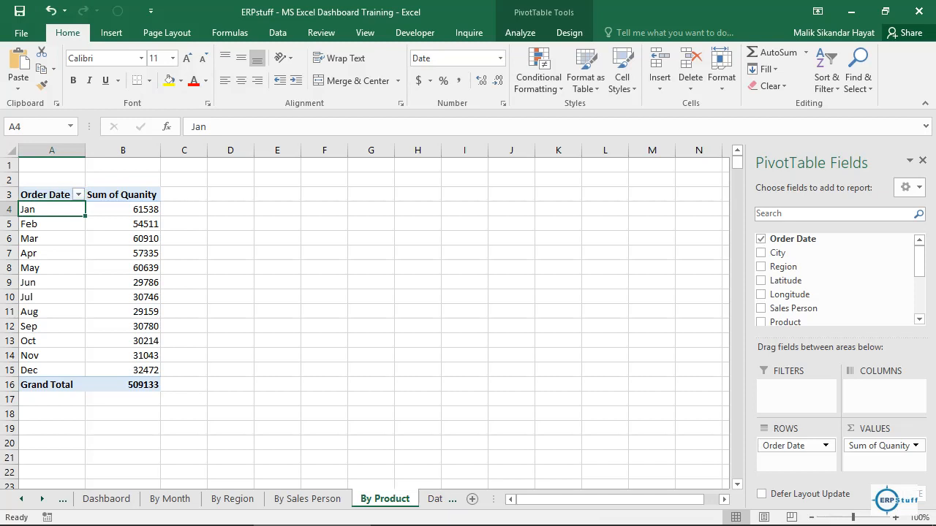
drag(793, 446, 811, 268)
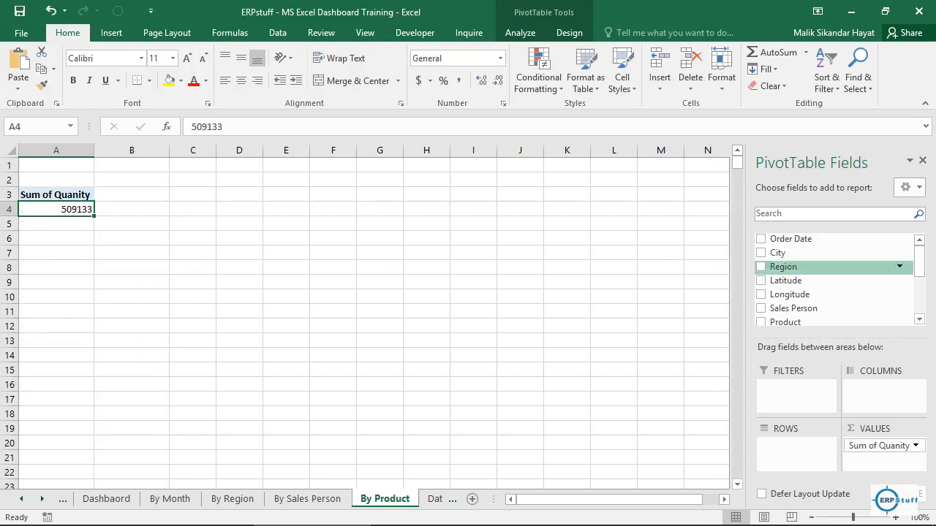
click(762, 321)
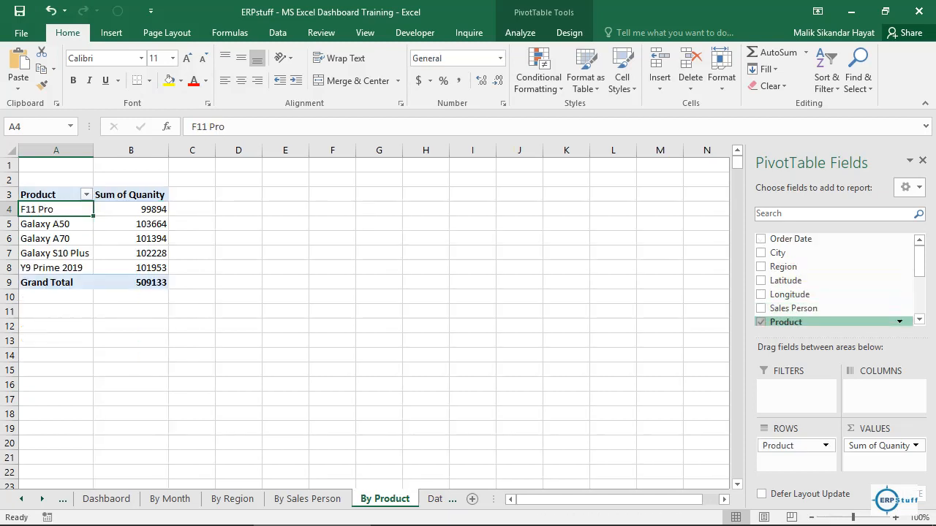
Step: Insert a clustered bar PivotChart from the By Product sheet's pivot table
click(131, 210)
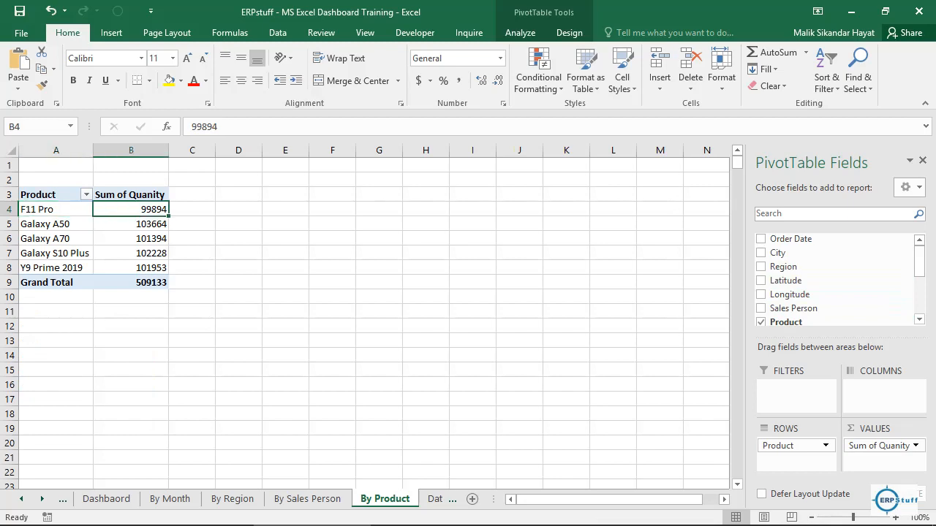
click(520, 32)
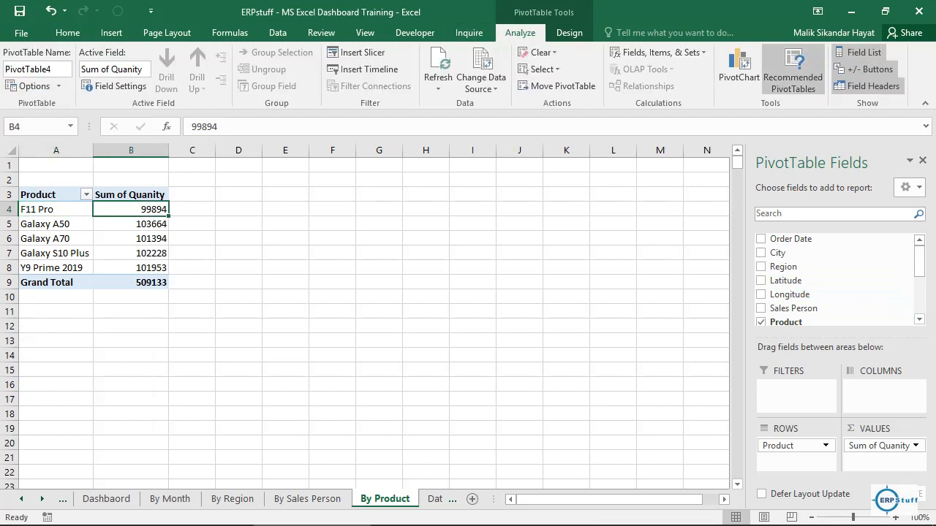
click(738, 70)
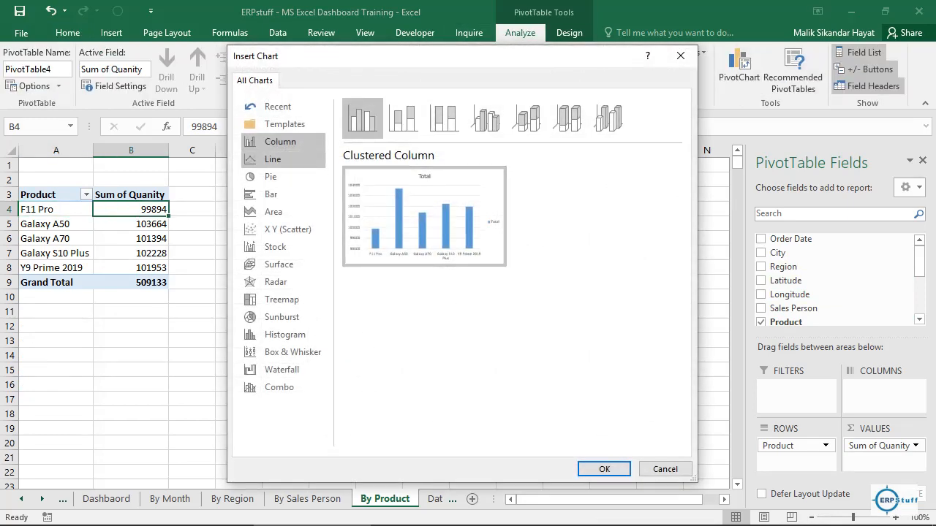
click(272, 195)
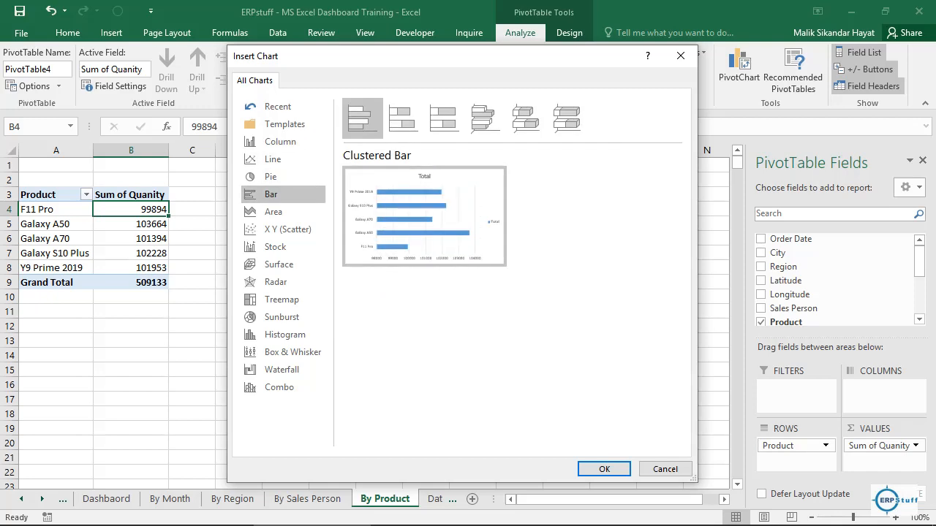
click(604, 469)
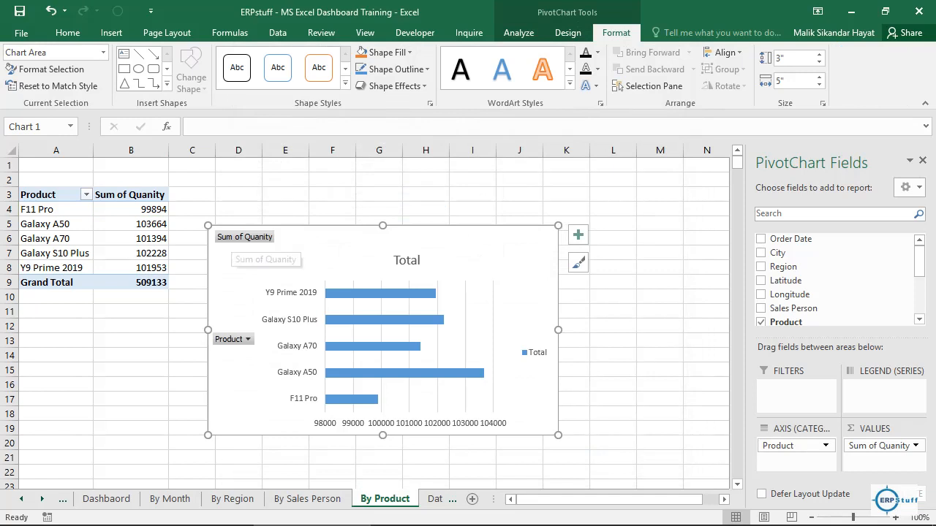
Step: Hide all field buttons on the product bar chart and delete its legend
right_click(233, 239)
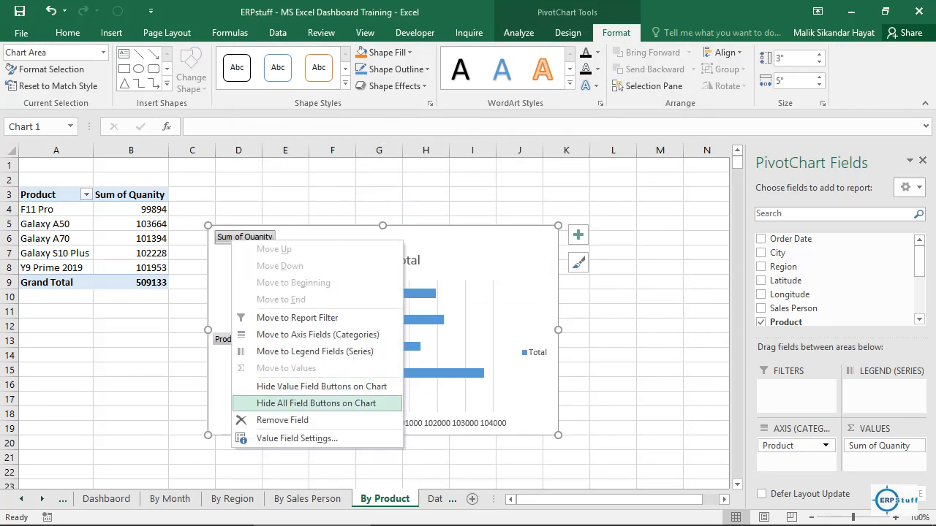
click(316, 403)
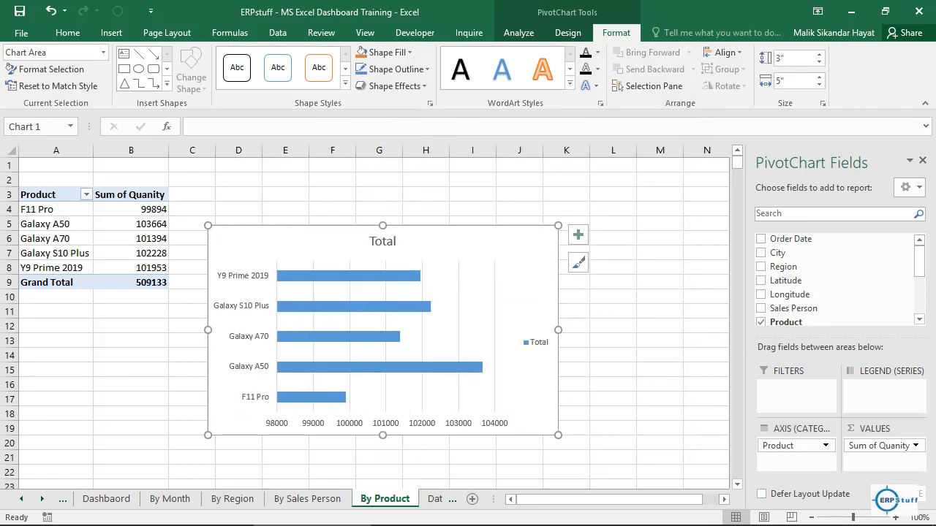
click(538, 342)
key(Delete)
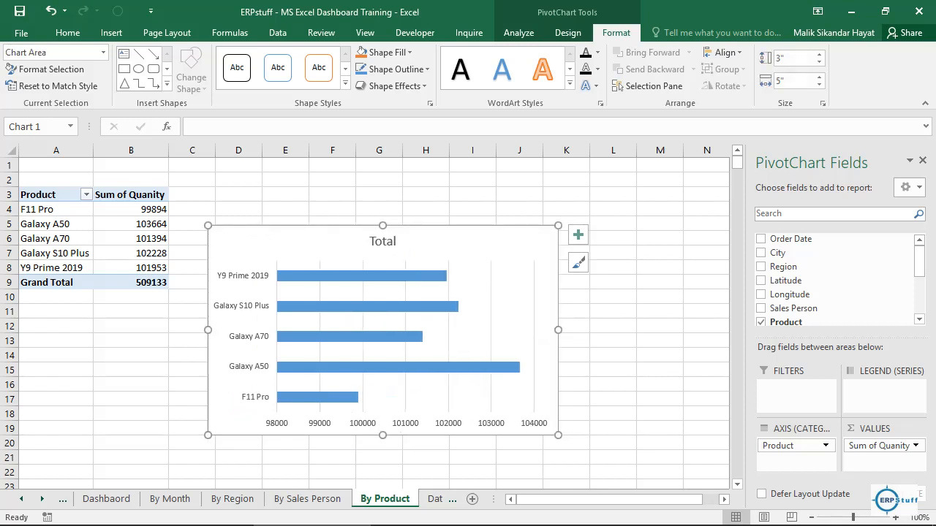
Step: Change the bar chart's title to "By Product"
click(382, 242)
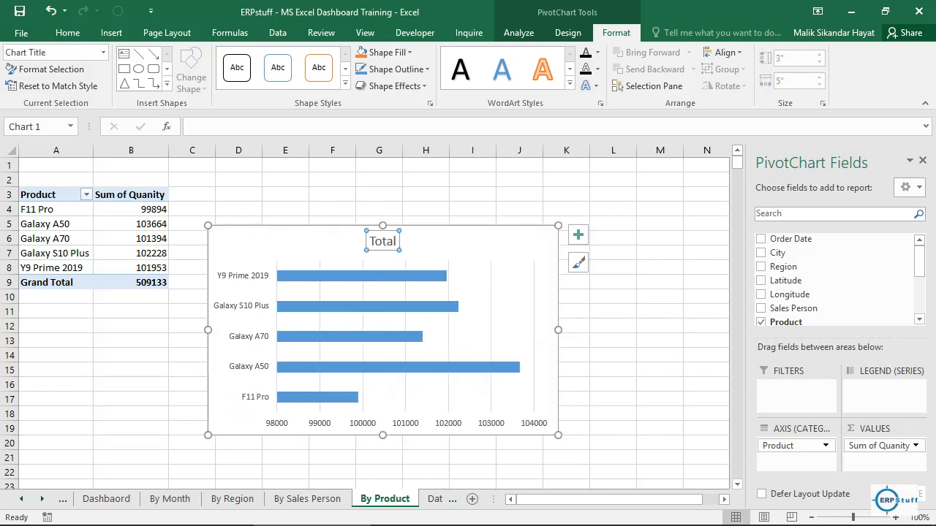
double_click(382, 241)
text(By)
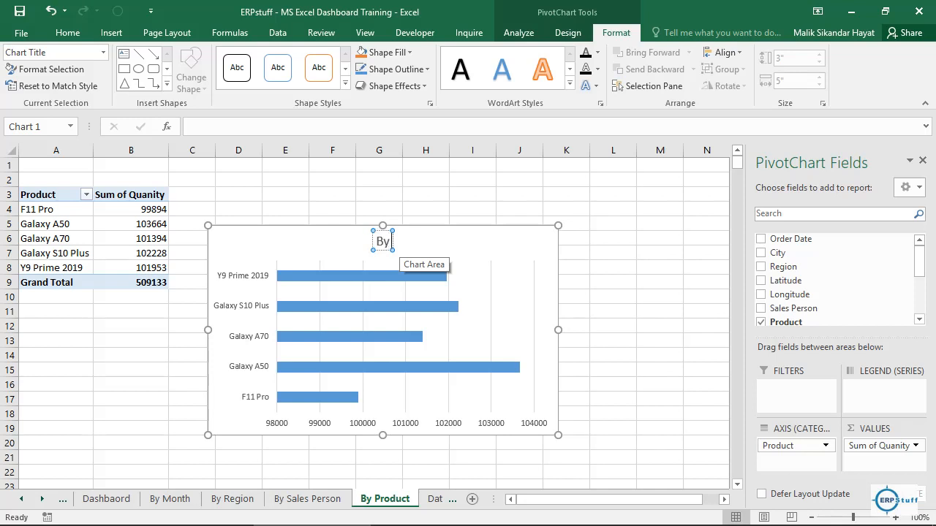
text( Product)
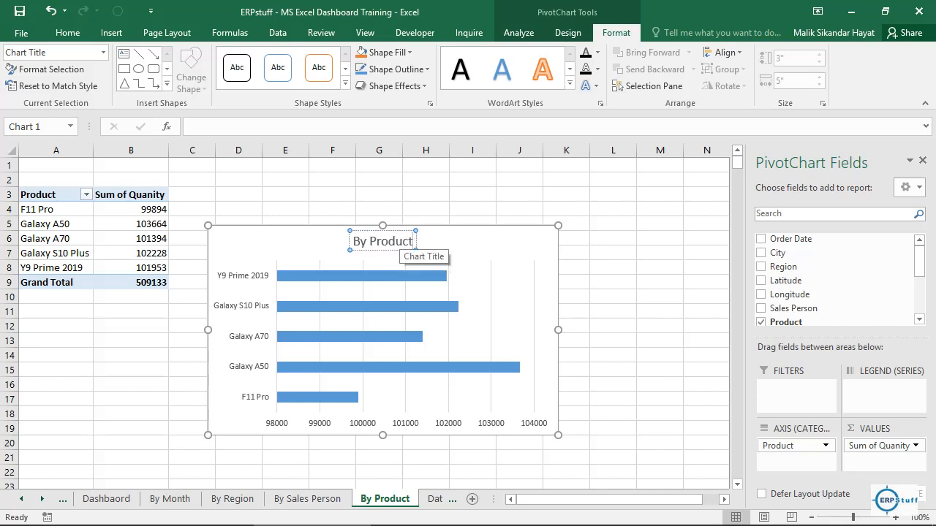
click(660, 253)
Step: Move the By Product chart to cell K18 of the Dashbaord sheet
click(505, 243)
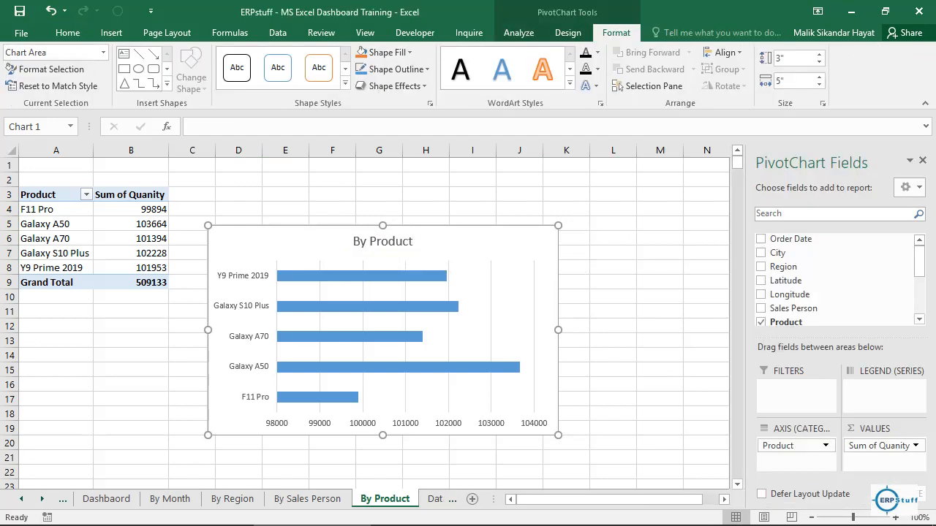
click(660, 253)
click(106, 498)
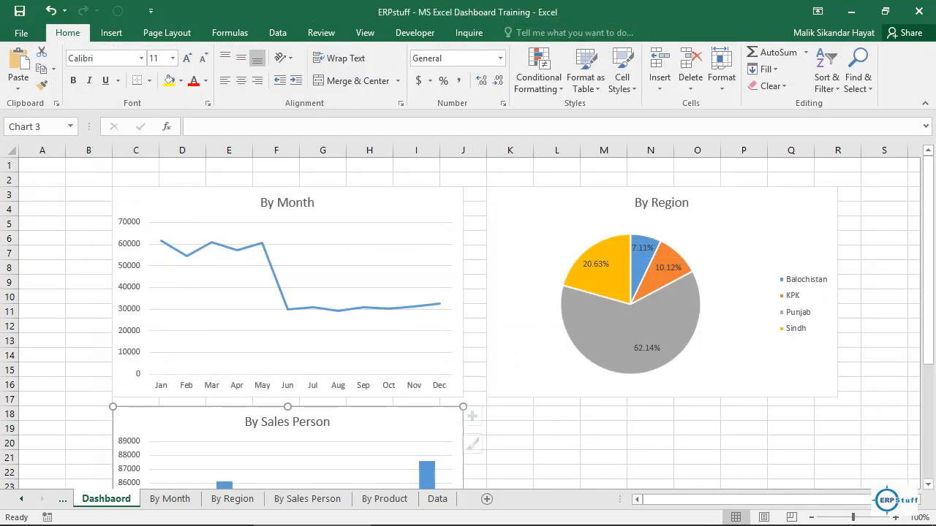
click(510, 414)
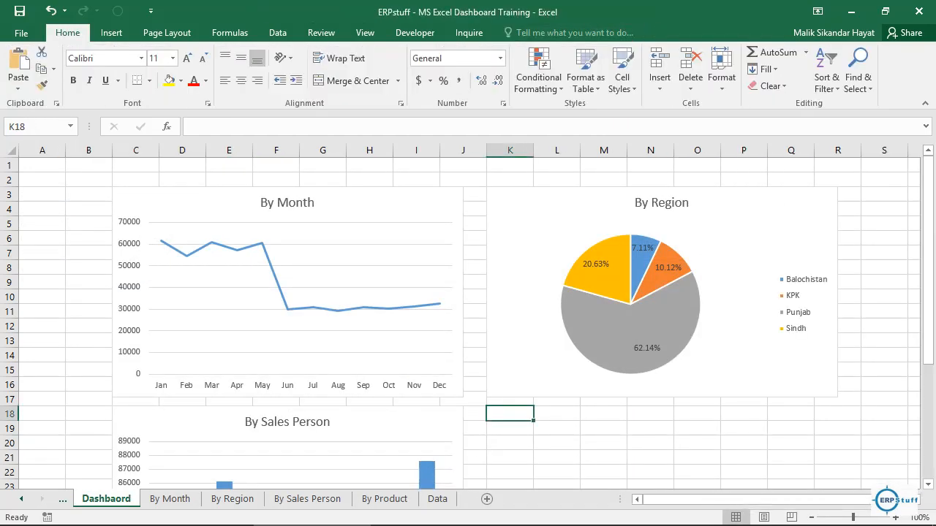
click(508, 420)
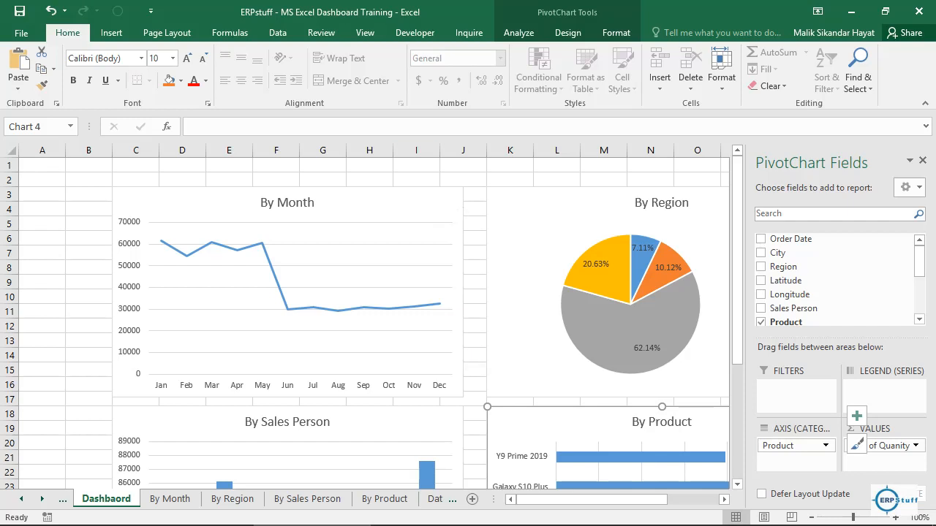
Step: Hide the gridlines, formula bar and headings on the Dashbaord sheet
click(365, 32)
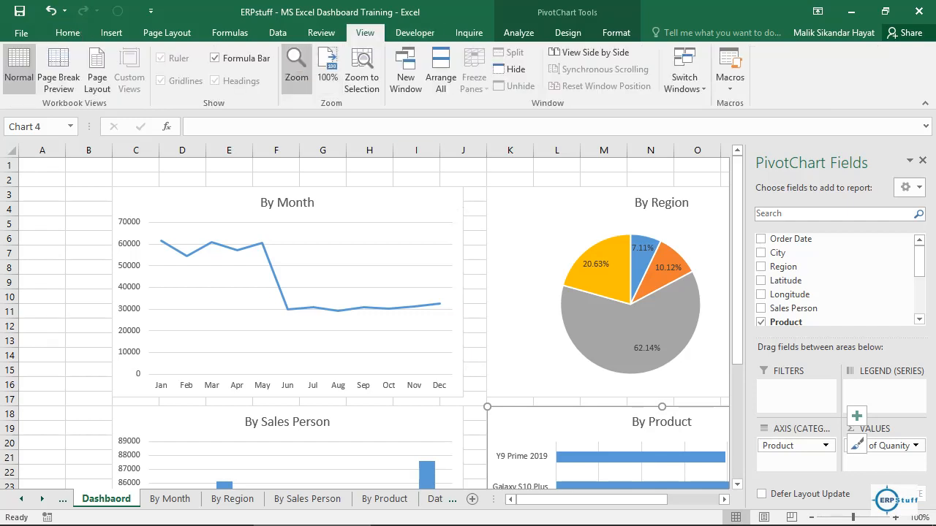
key(Escape)
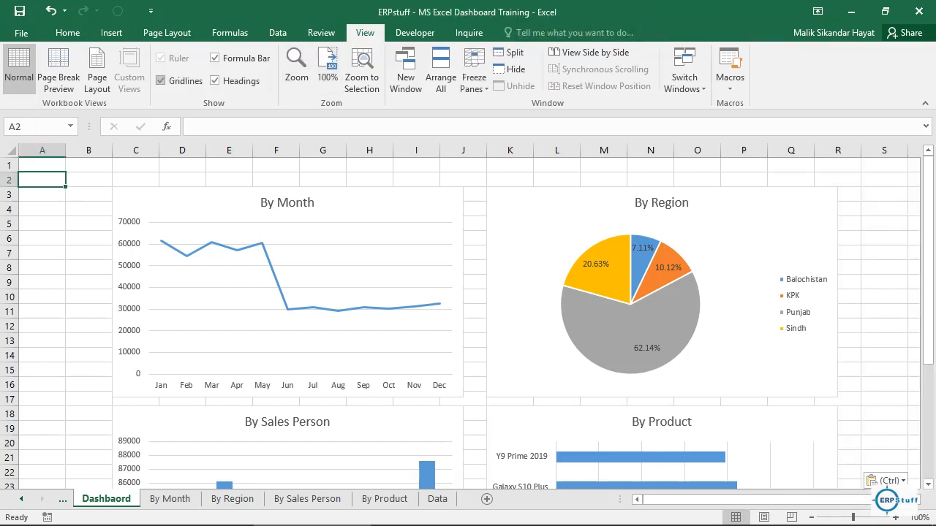
click(160, 80)
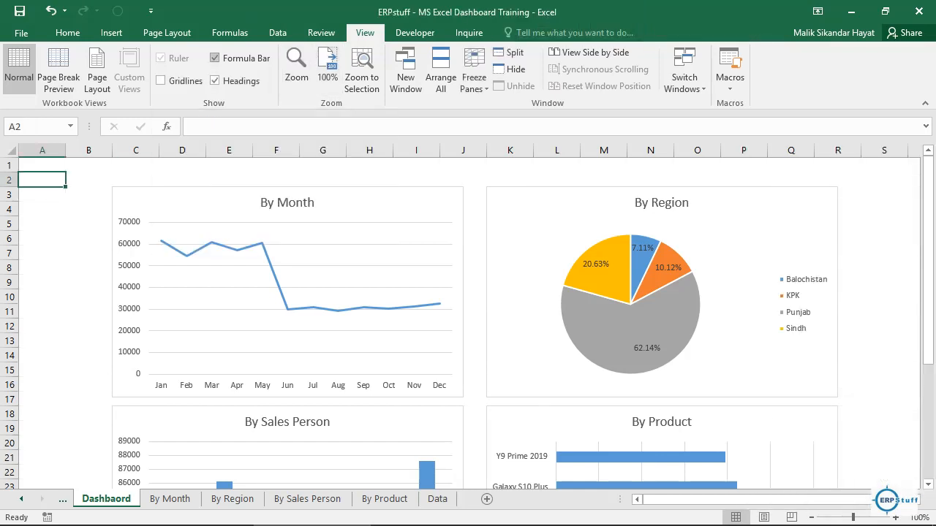
click(214, 58)
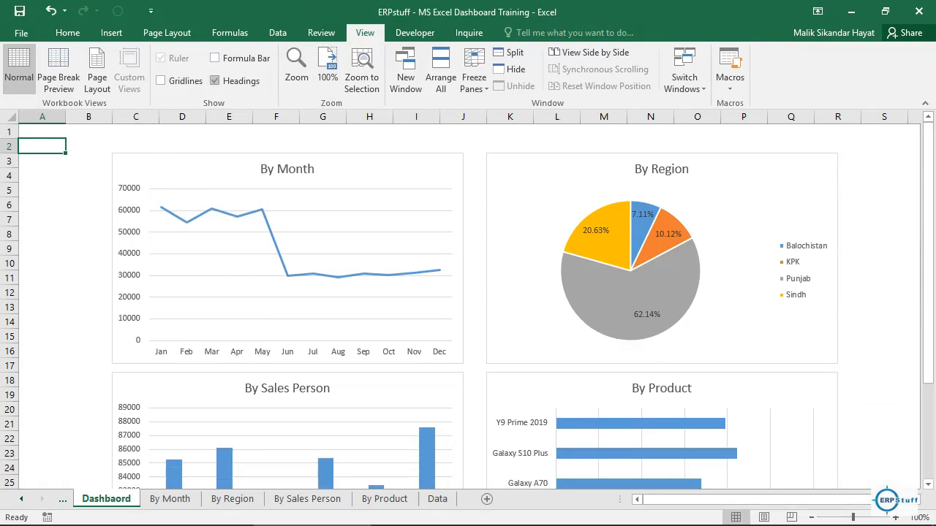
click(214, 81)
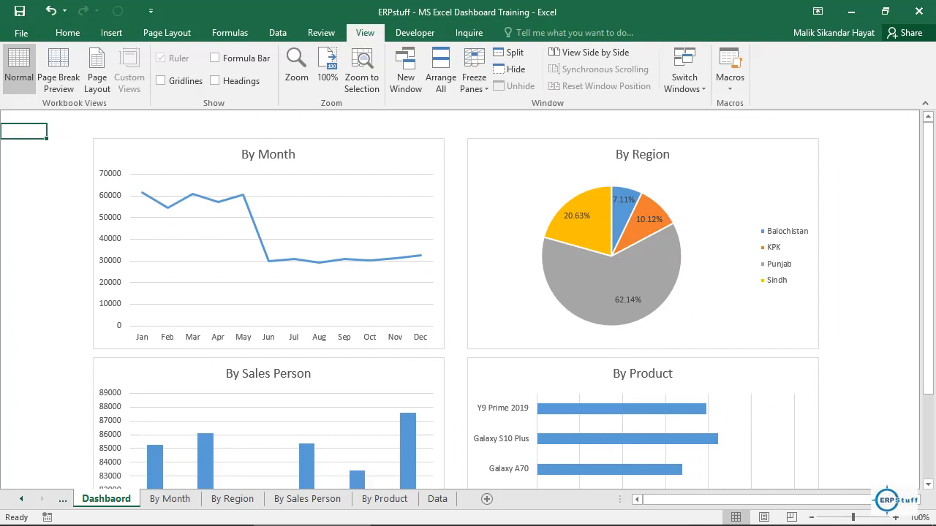
Step: Shorten the By Month and By Region charts from their lower edges to the same reduced height
click(366, 155)
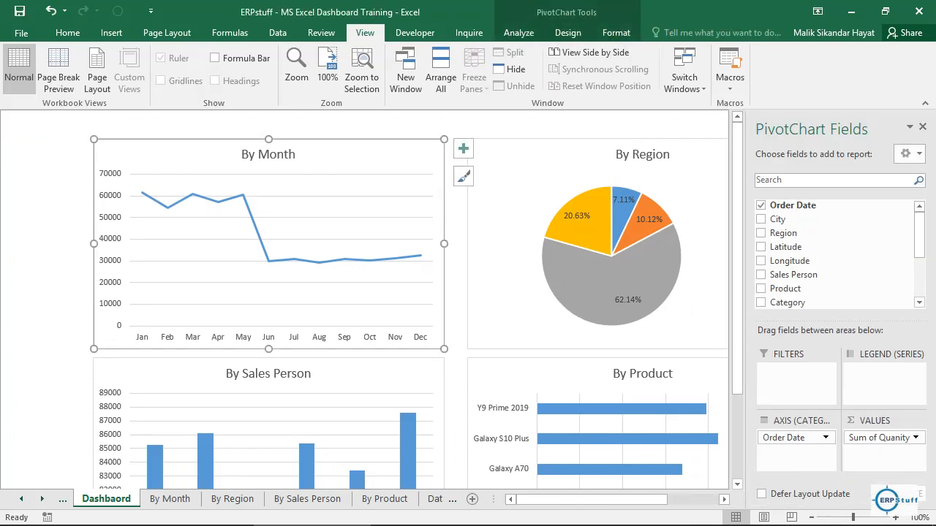
drag(268, 349, 269, 304)
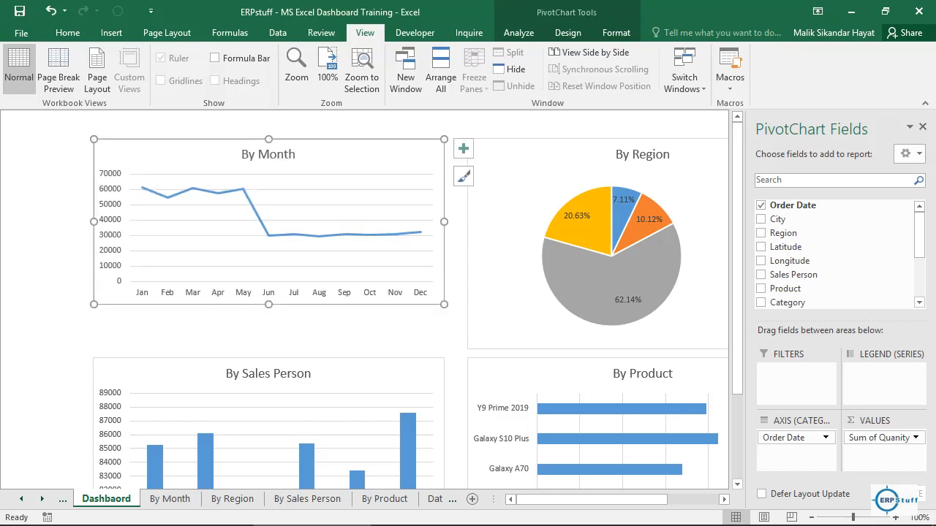
click(555, 314)
drag(643, 349, 642, 304)
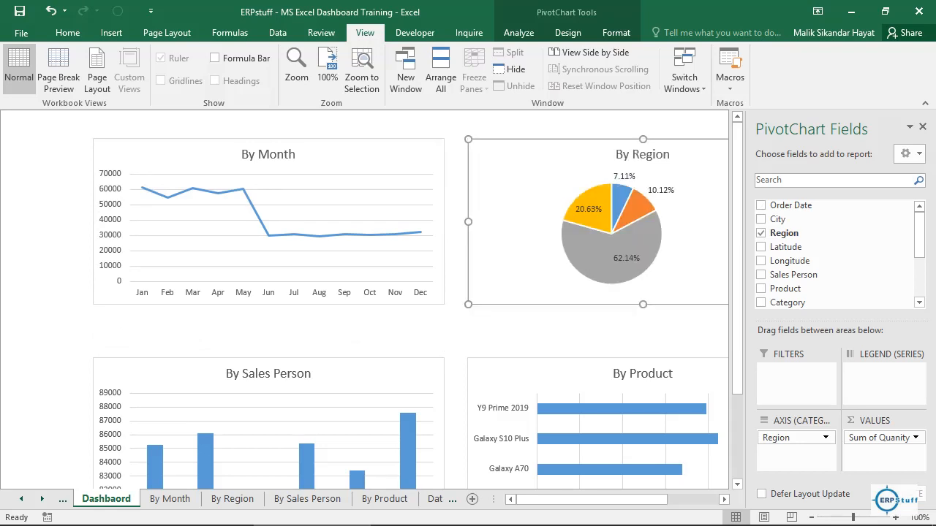
Step: Move the By Sales Person chart up directly beneath the By Month chart and reduce its height from the lower edge
click(380, 375)
drag(381, 375, 380, 325)
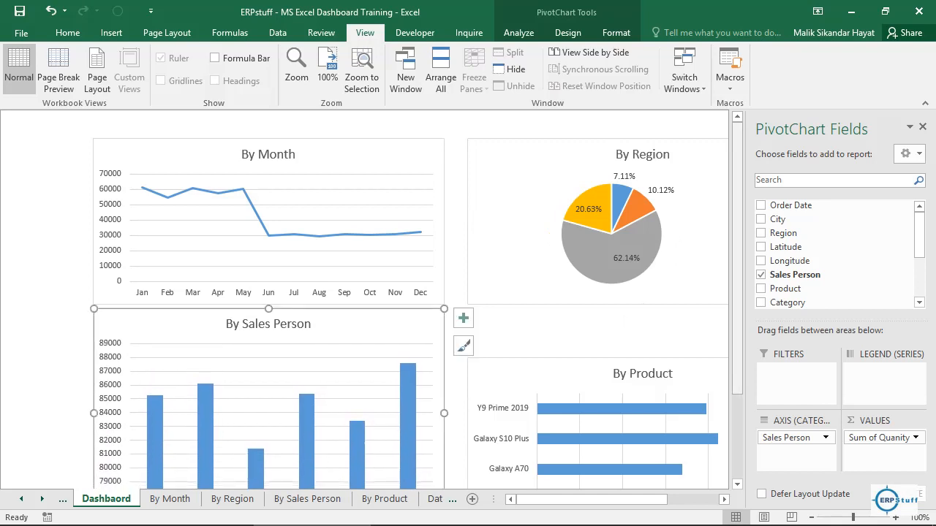
scroll(410, 300, down, 1)
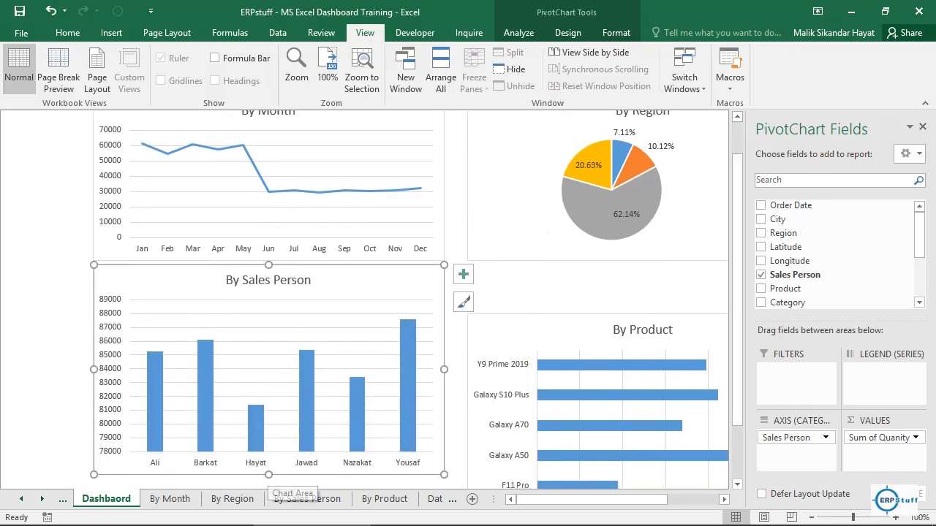
drag(268, 476, 268, 436)
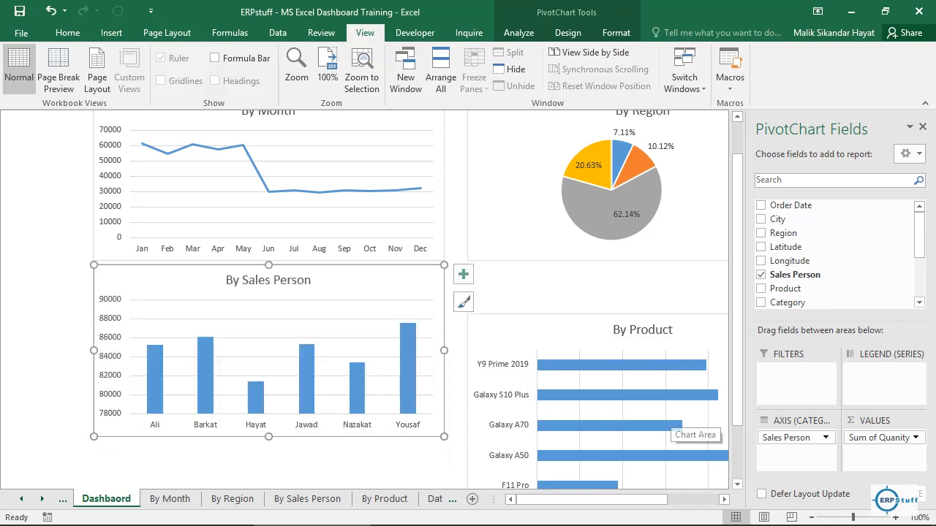
Step: Move the By Product chart up directly beneath the By Region chart and shorten it to match the By Sales Person chart
click(661, 423)
drag(687, 330, 688, 279)
drag(643, 473, 643, 436)
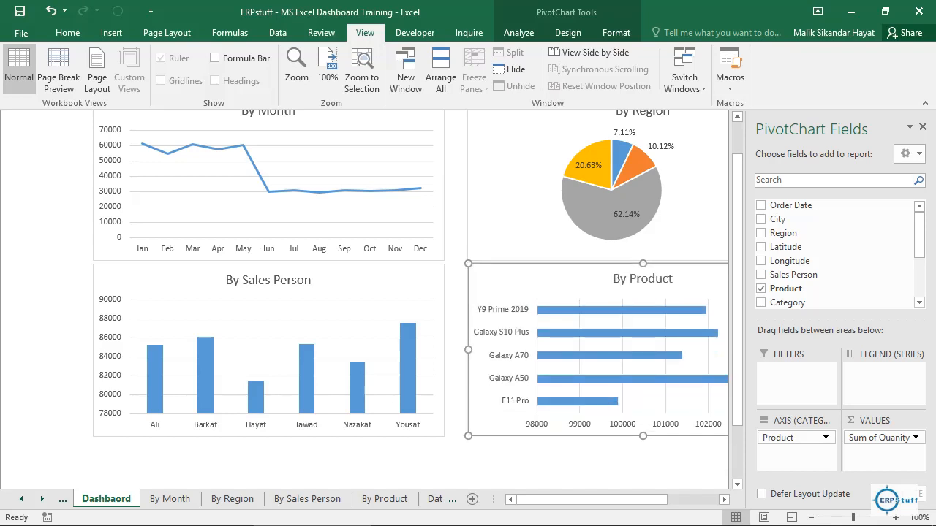
Step: Nudge the By Region and By Product charts together leftward until they nearly touch the By Month and By Sales Person charts
ctrl+click(529, 227)
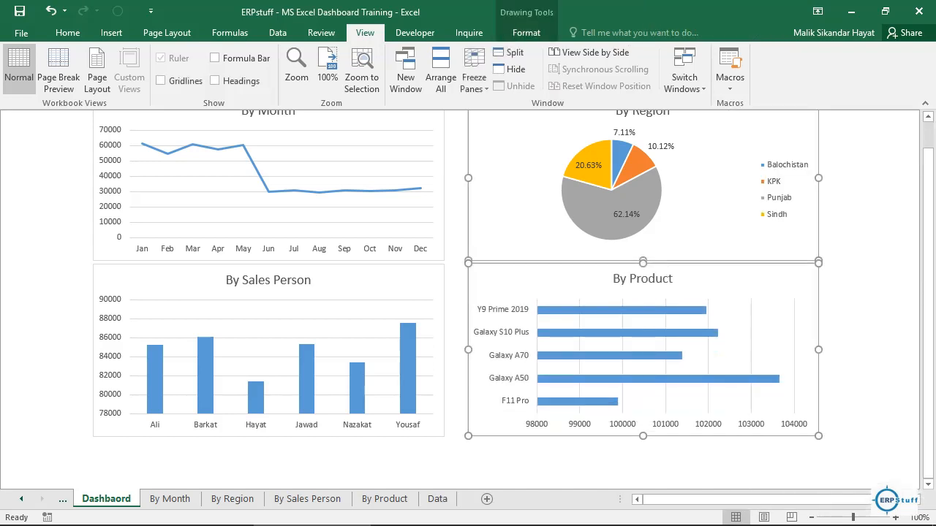
key(Left)
key(Left)
key(Left)
key(Left)
key(Left)
key(Left)
key(Left)
key(Left)
key(Left)
key(Left)
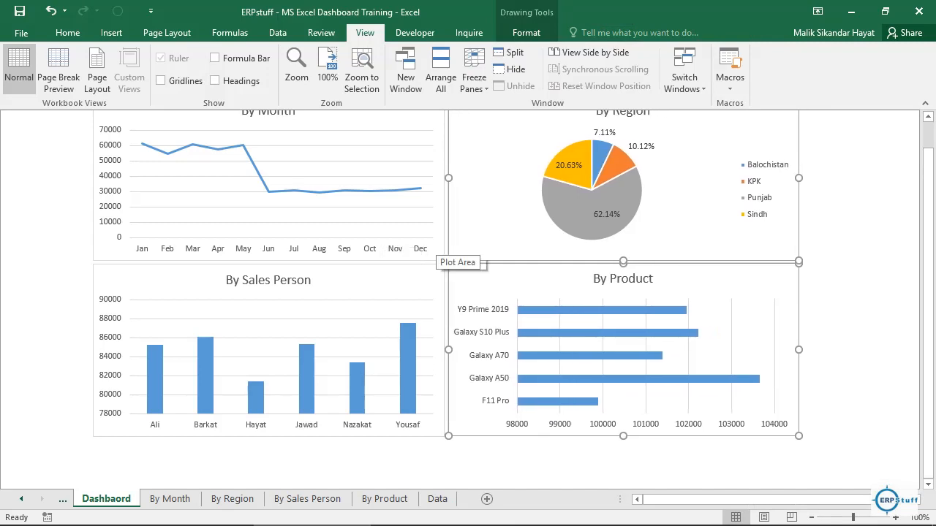
Step: Shift all four dashboard charts together slightly right and down, then deselect them
ctrl+click(435, 249)
key(Right)
key(Right)
key(Right)
key(Right)
key(Right)
key(Right)
key(Right)
key(Right)
key(Right)
key(Right)
key(Right)
key(Right)
key(Right)
key(Right)
key(Right)
key(Right)
key(Right)
key(Right)
key(Right)
key(Right)
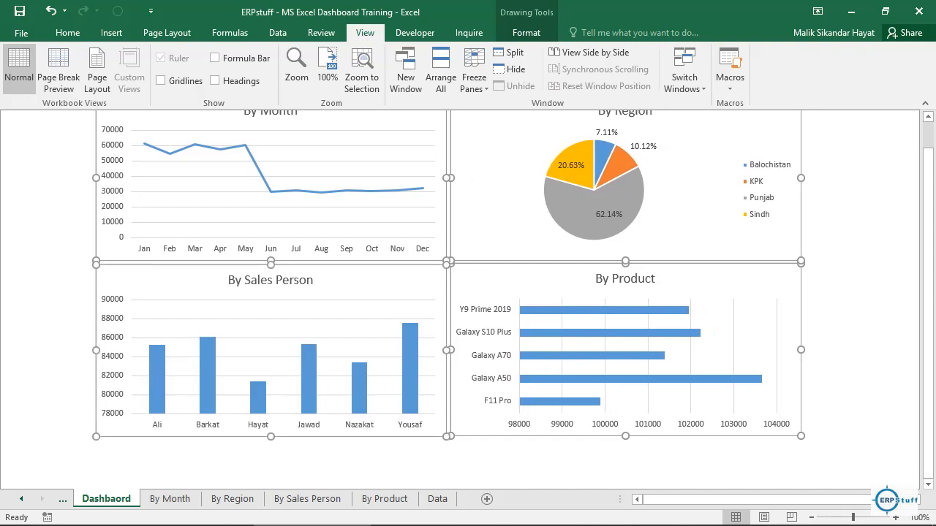
key(Right)
key(Right)
key(Right)
key(Right)
key(Right)
key(Right)
key(Right)
key(Right)
key(Right)
key(Right)
key(Right)
key(Right)
key(Right)
key(Right)
key(Right)
key(Right)
key(Right)
key(Right)
key(Right)
key(Right)
key(Down)
key(Down)
key(Down)
key(Down)
key(Down)
key(Down)
key(Down)
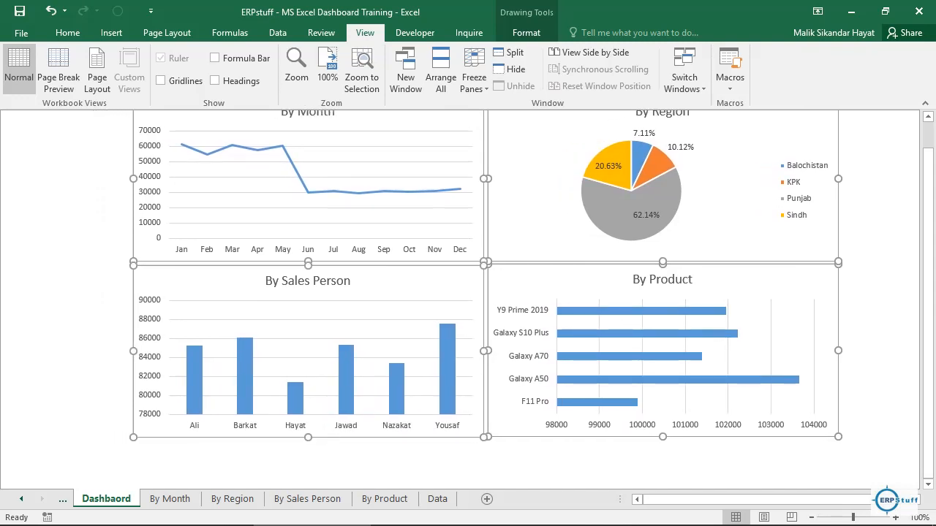
key(Down)
key(Down)
key(Down)
key(Down)
key(Down)
key(Down)
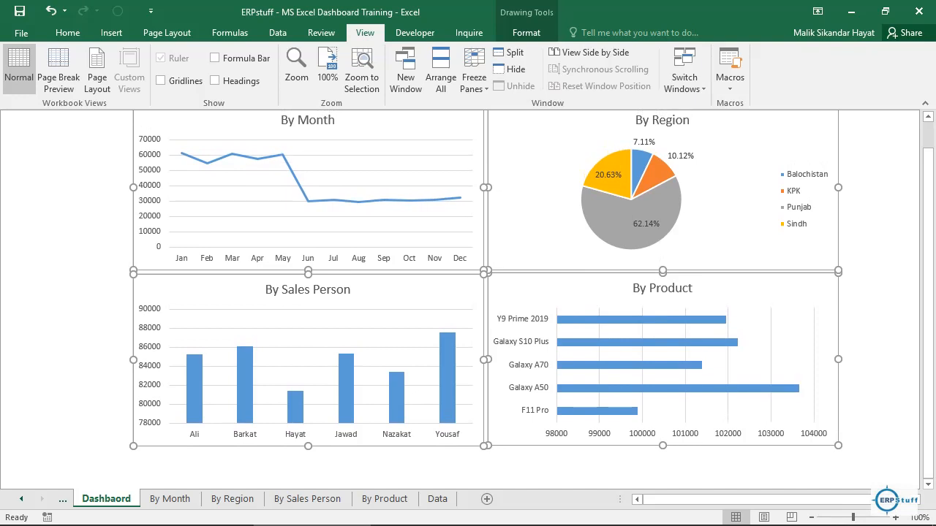
drag(928, 209, 928, 182)
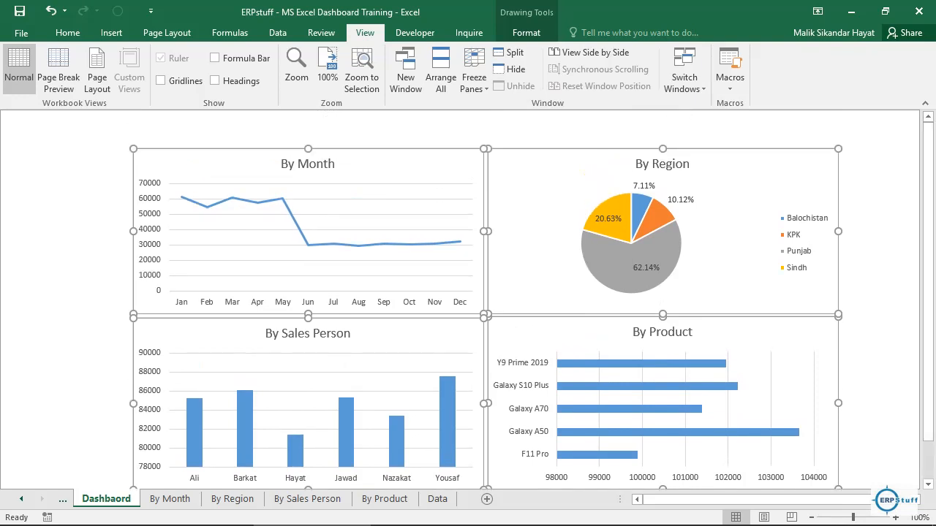
click(70, 132)
click(24, 132)
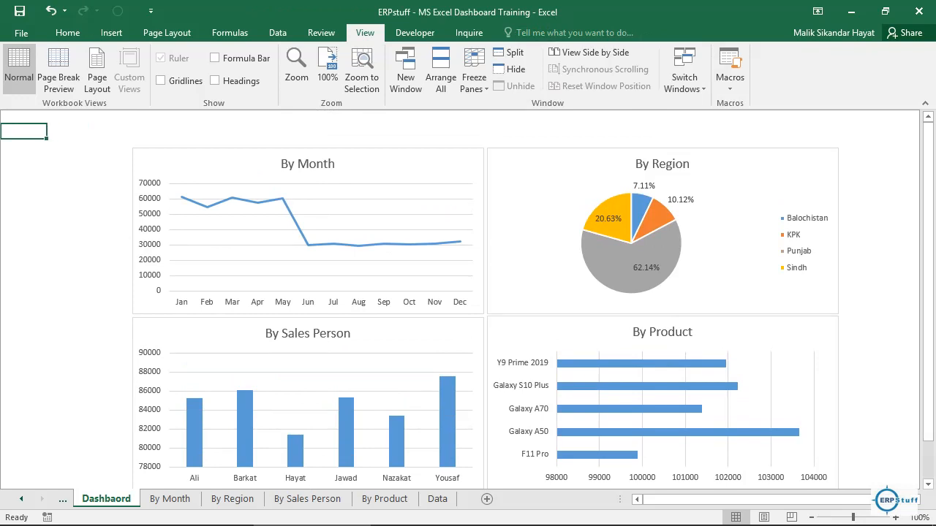
Step: Insert an Order Date timeline for the By Month chart and place it in the sheet's upper-left corner, about 1.55" high
click(219, 166)
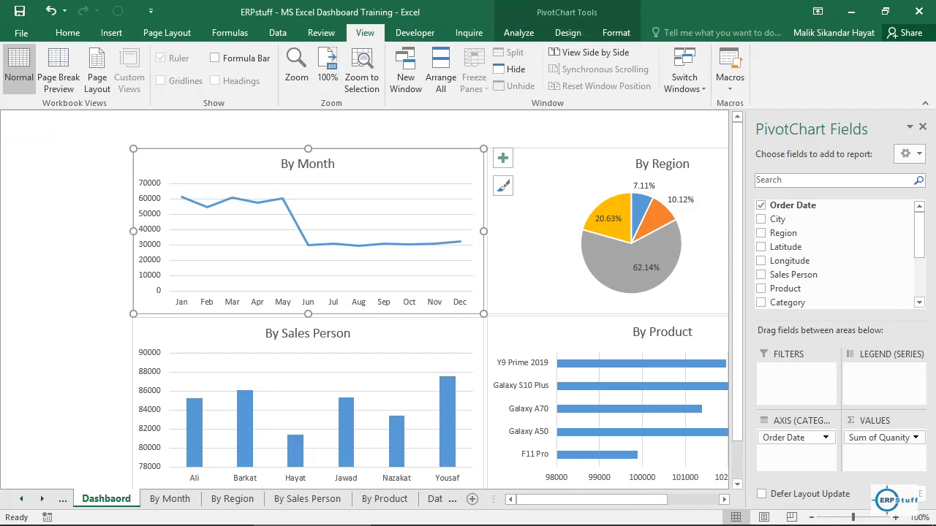
click(518, 32)
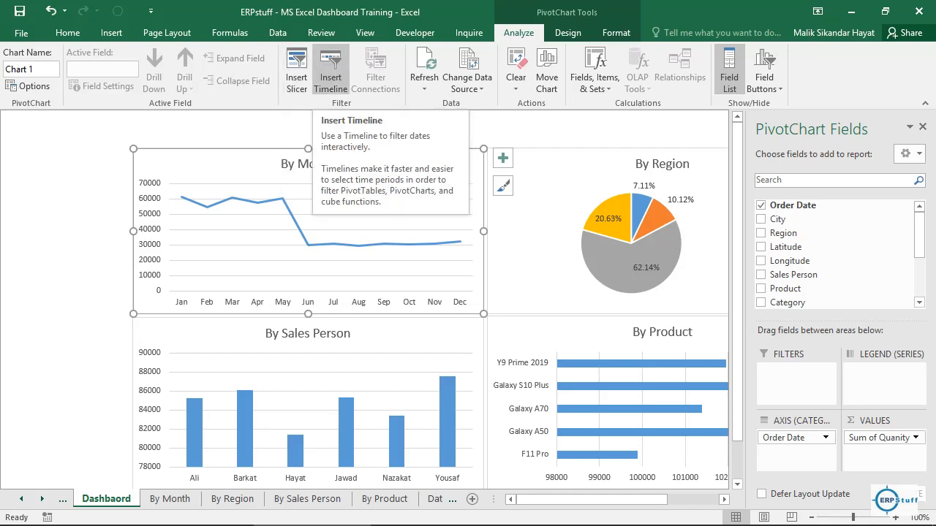
click(330, 70)
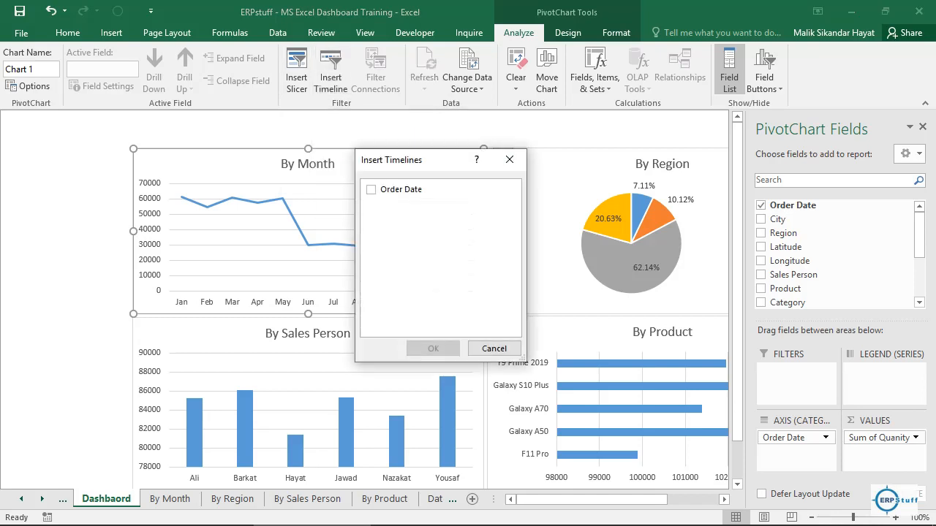
click(372, 190)
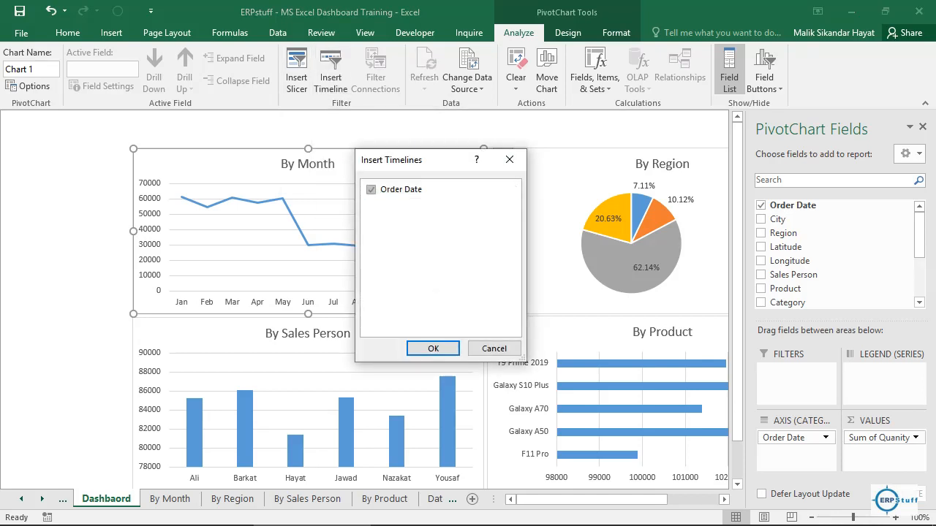
click(433, 349)
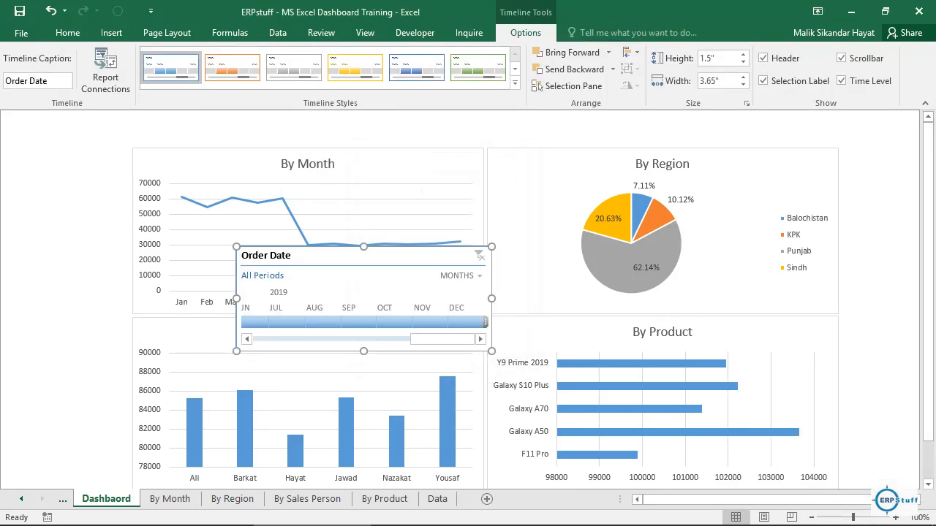
mouse_move(292, 255)
mouse_down()
mouse_move(166, 160)
mouse_move(63, 125)
mouse_up()
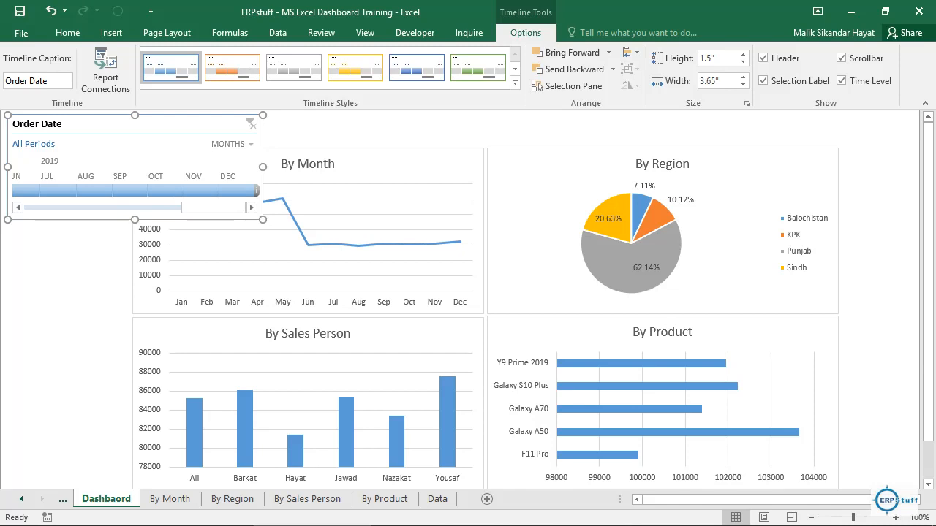
mouse_move(135, 219)
mouse_down()
mouse_move(134, 192)
mouse_move(135, 223)
mouse_up()
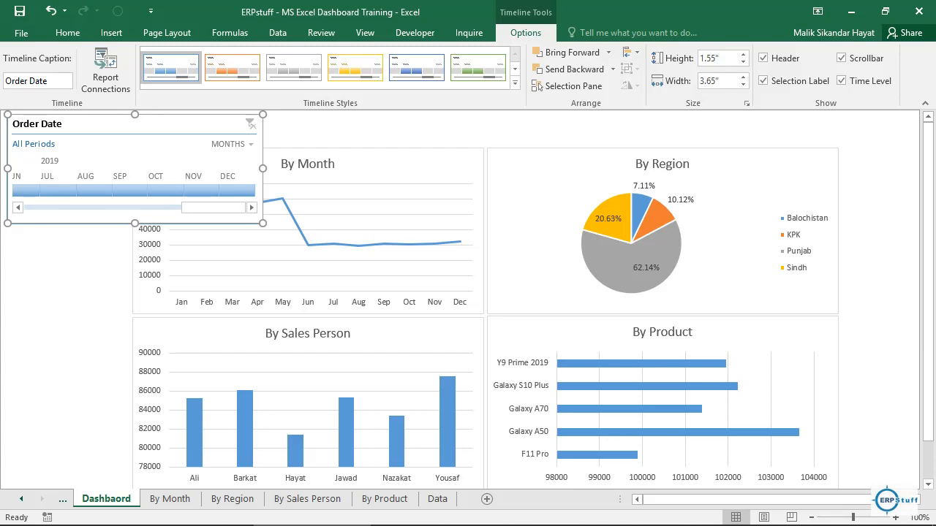
Step: Shift the By Region and By Product charts together to the right, leaving a wide gap beside the other two charts
click(754, 172)
ctrl+click(753, 333)
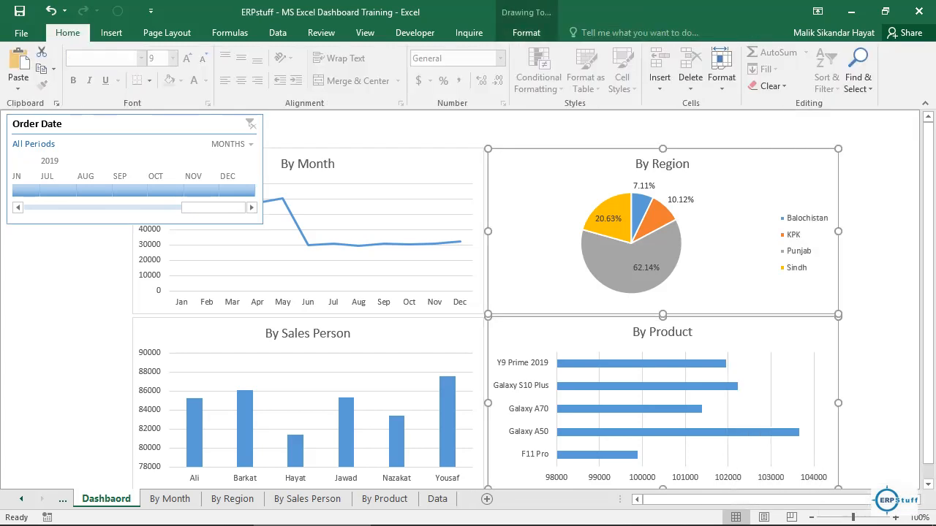
key(Right)
key(Right)
key(Right)
key(Right)
key(Right)
key(Right)
key(Right)
key(Right)
key(Right)
key(Right)
key(Right)
key(Right)
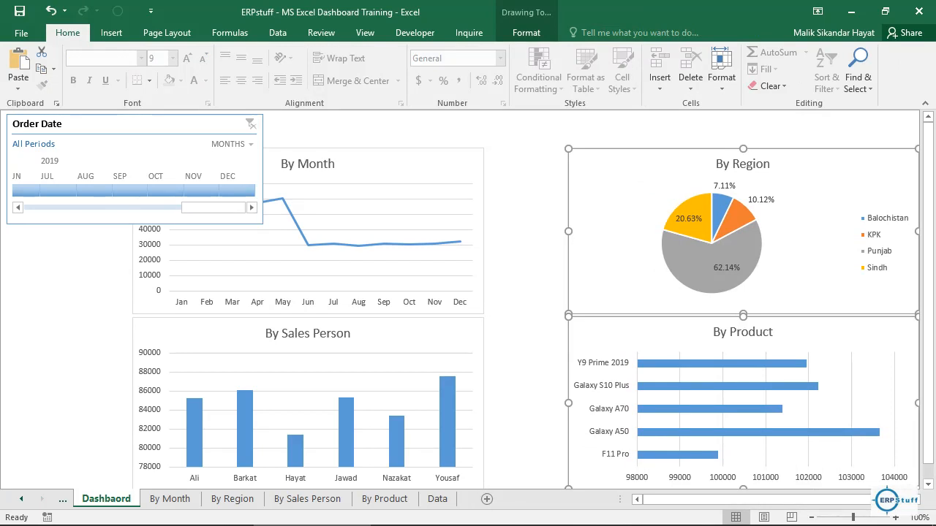
key(Left)
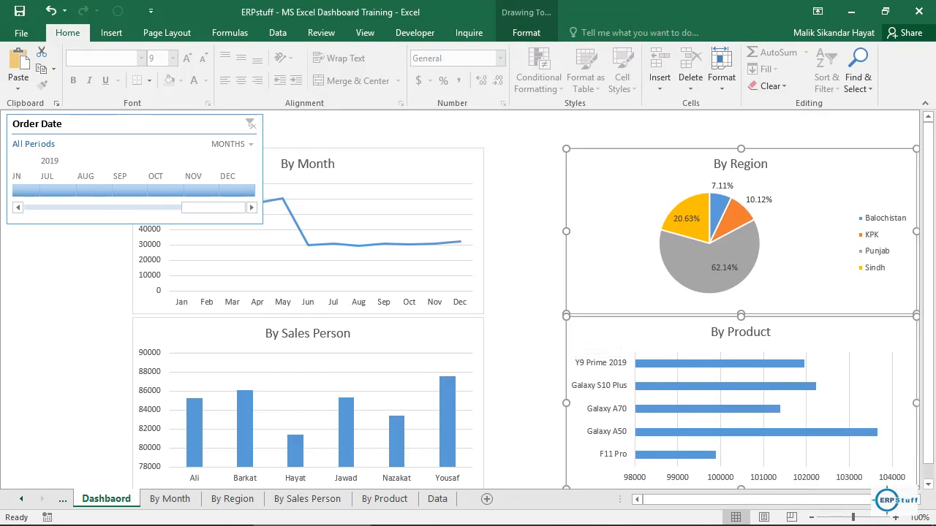
Step: Shift the By Month and By Sales Person charts together rightward until they nearly touch the By Region and By Product charts
click(410, 165)
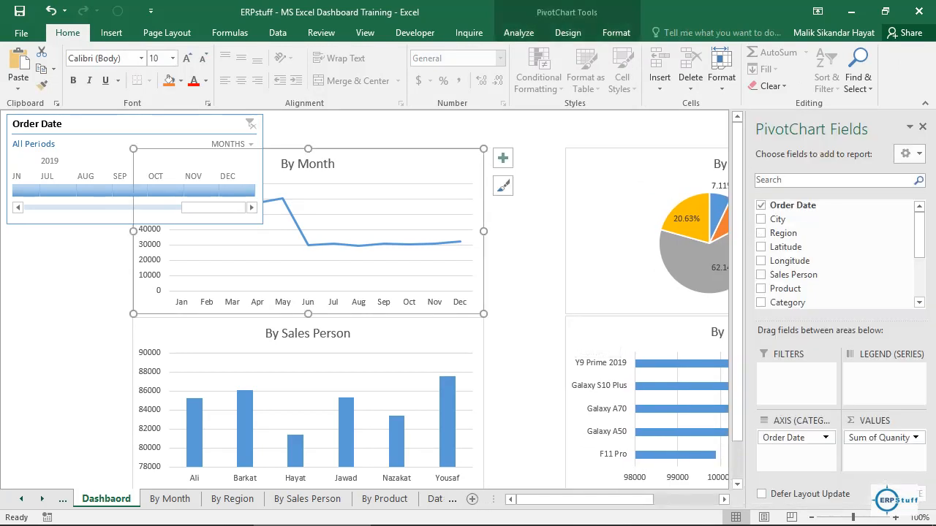
ctrl+click(409, 334)
key(Right)
key(Right)
key(Right)
key(Right)
key(Right)
key(Right)
key(Right)
key(Right)
key(Right)
key(Right)
key(Right)
key(Right)
key(Right)
key(Right)
key(Right)
key(Right)
key(Right)
key(Right)
key(Right)
key(Right)
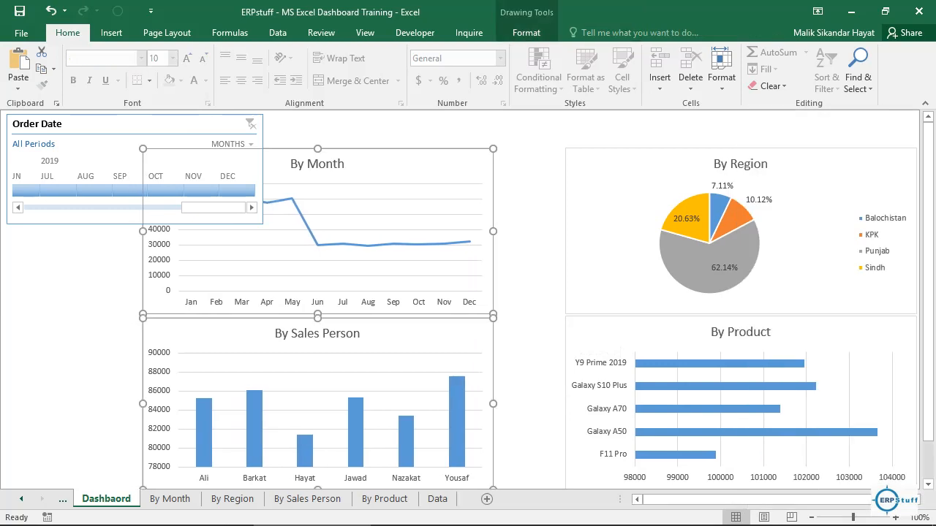
key(Right)
key(Right)
key(Right)
key(Right)
key(Right)
key(Right)
key(Right)
key(Right)
key(Right)
key(Right)
key(Right)
key(Right)
key(Right)
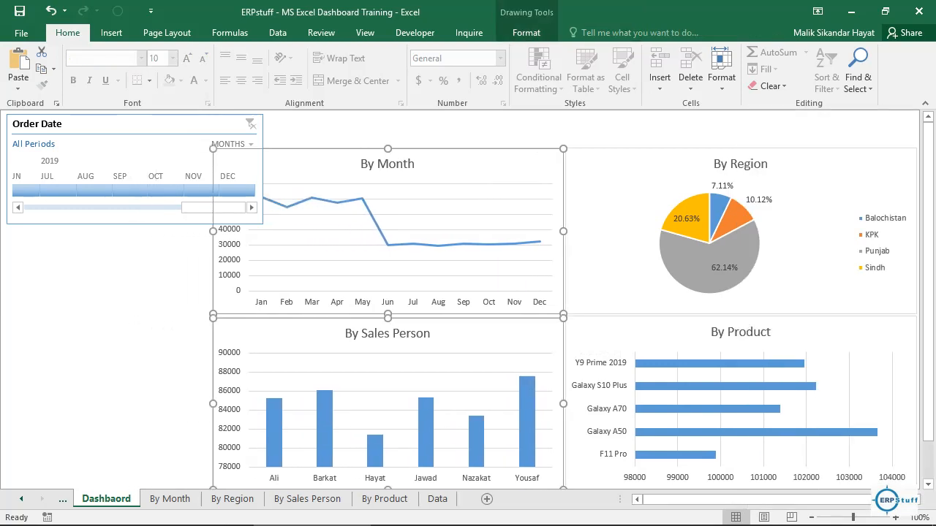
Step: Narrow the Order Date timeline until it clears the By Month chart, and bring its months back to January 2018
click(135, 126)
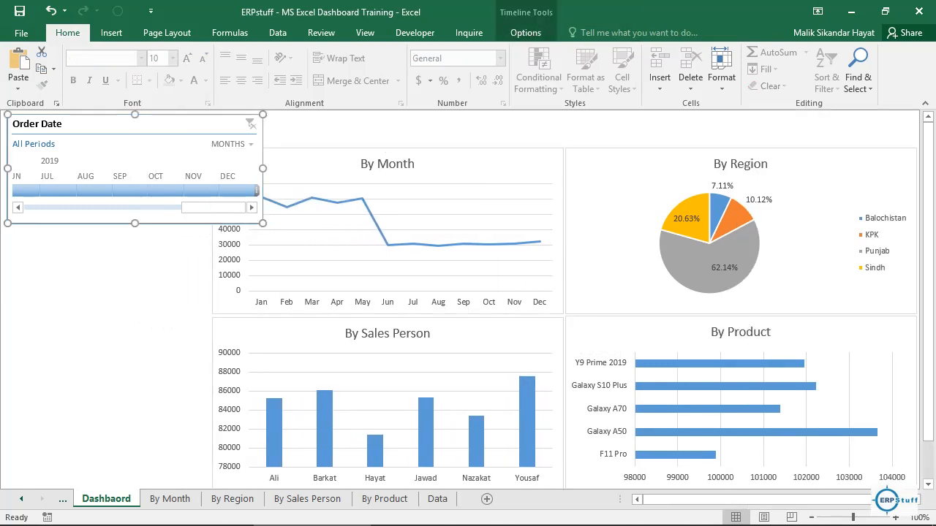
drag(263, 168, 199, 168)
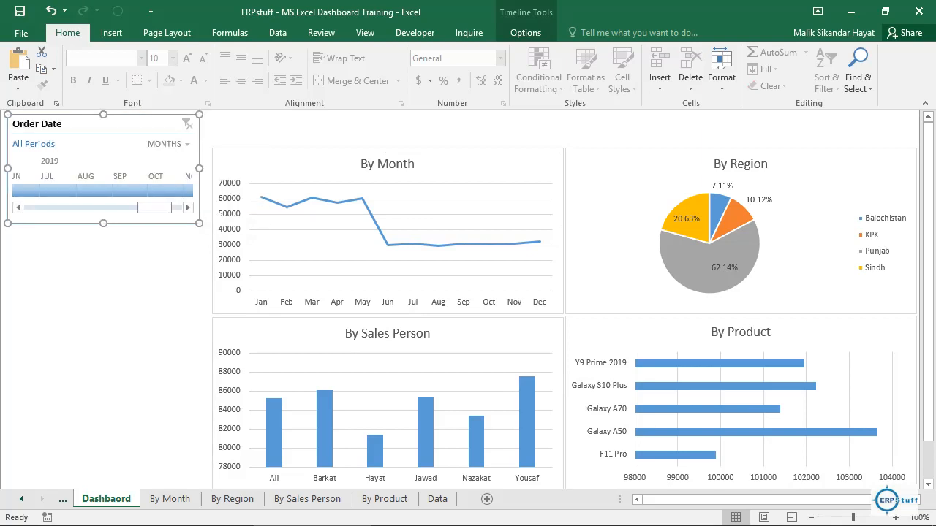
drag(155, 208, 41, 208)
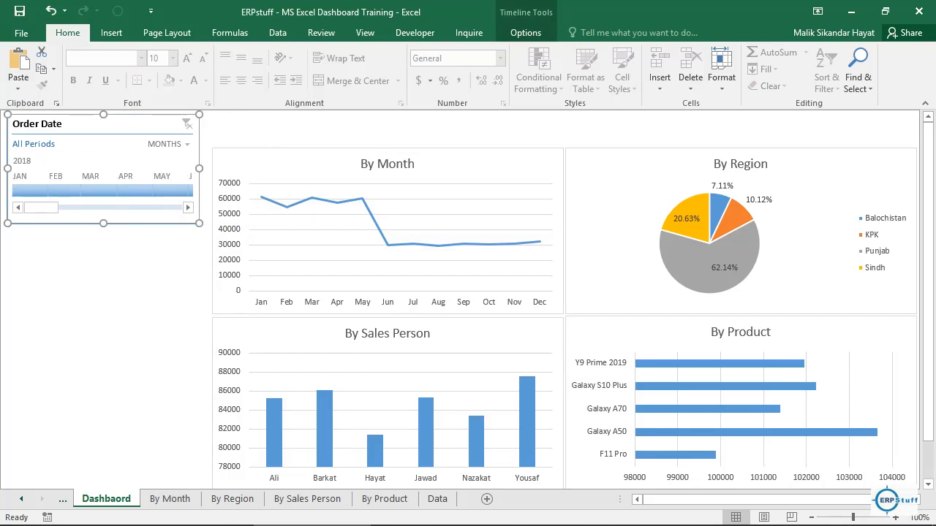
click(24, 233)
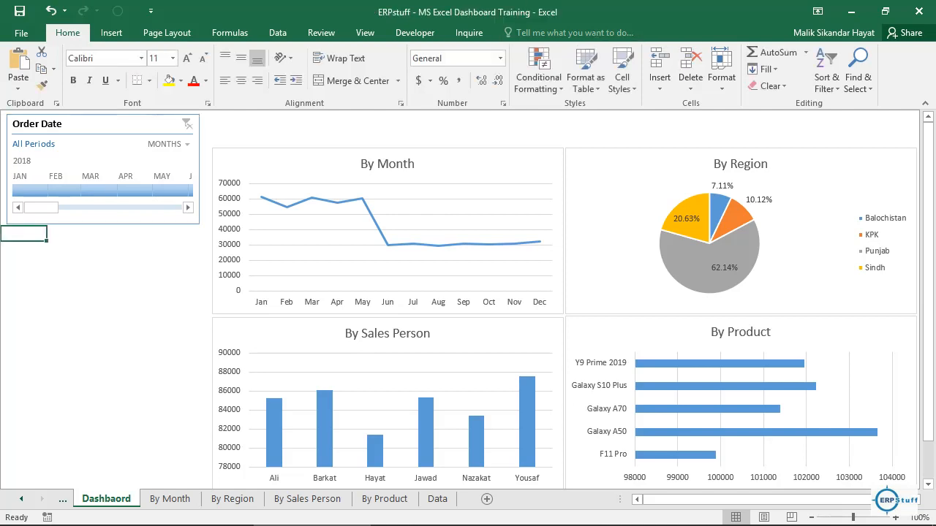
click(23, 248)
Step: Insert a Product slicer for the By Month chart and place it directly beneath the Order Date timeline
click(322, 162)
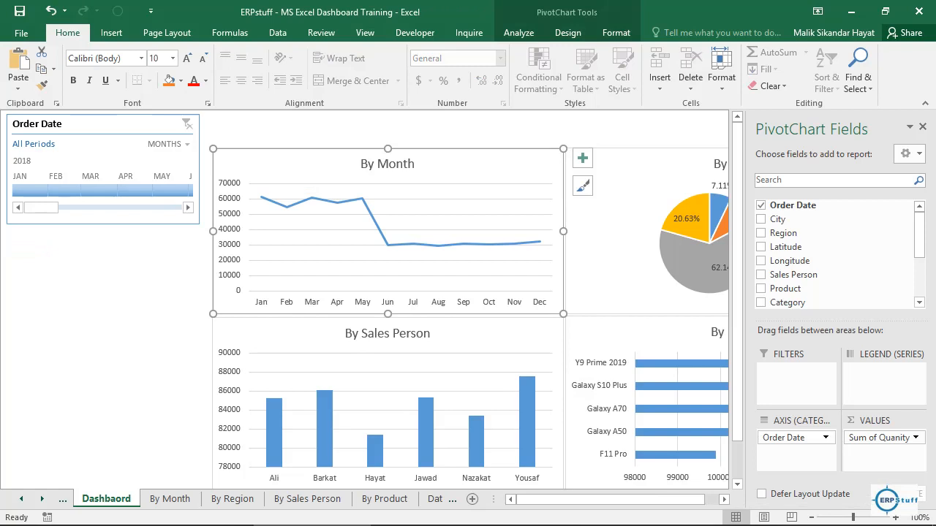
click(519, 33)
click(297, 71)
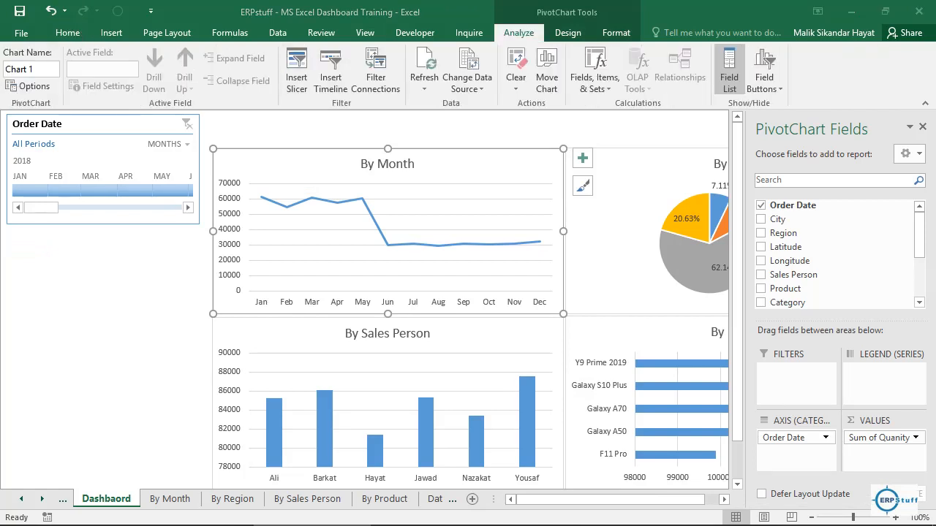
click(573, 247)
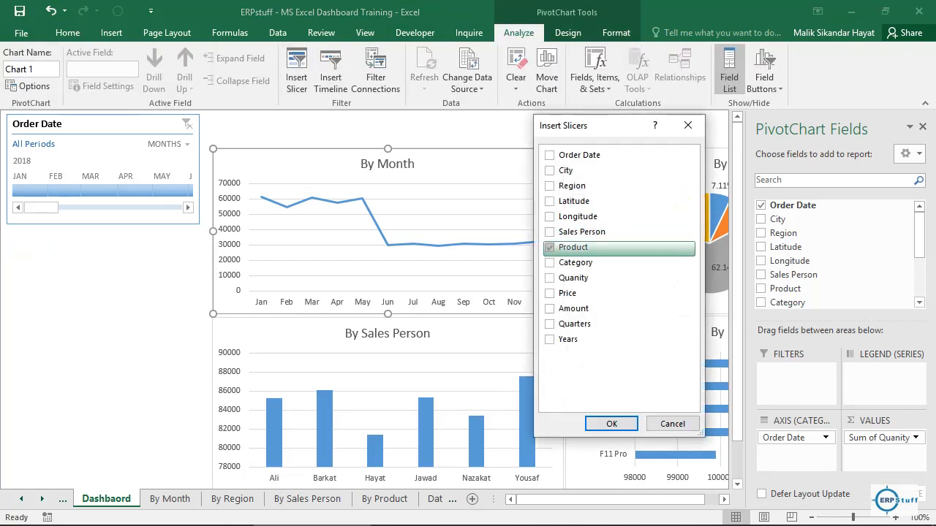
click(611, 424)
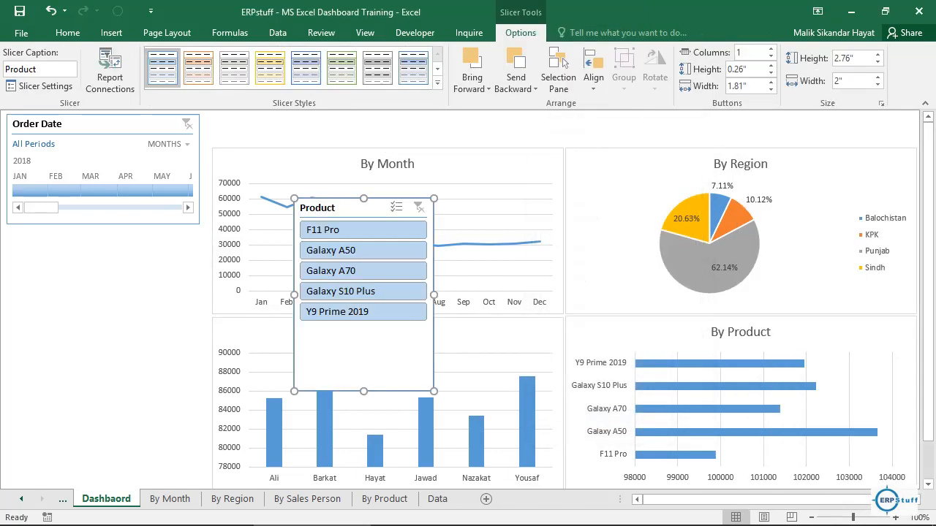
drag(343, 207, 59, 237)
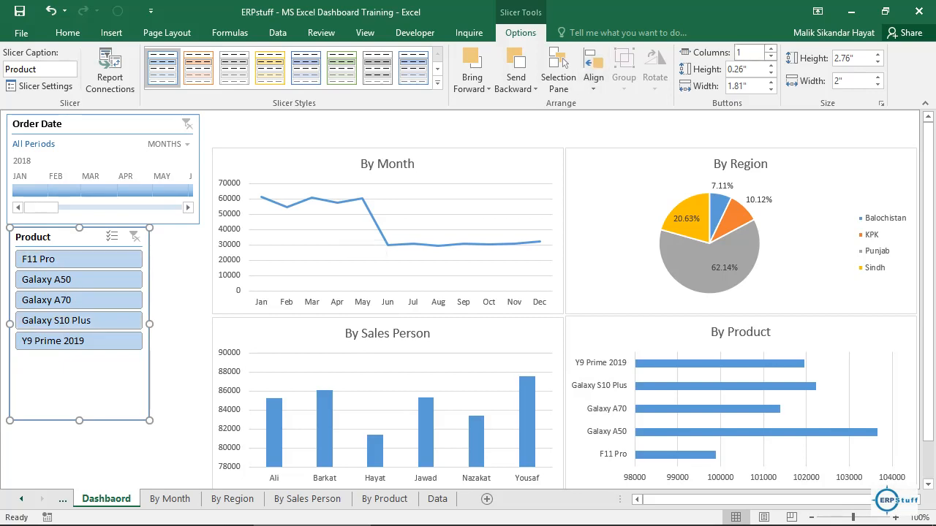
Step: Arrange the Product slicer in two columns and resize it to about 1.42" high and 2.71" wide, matching the timeline's width
click(770, 48)
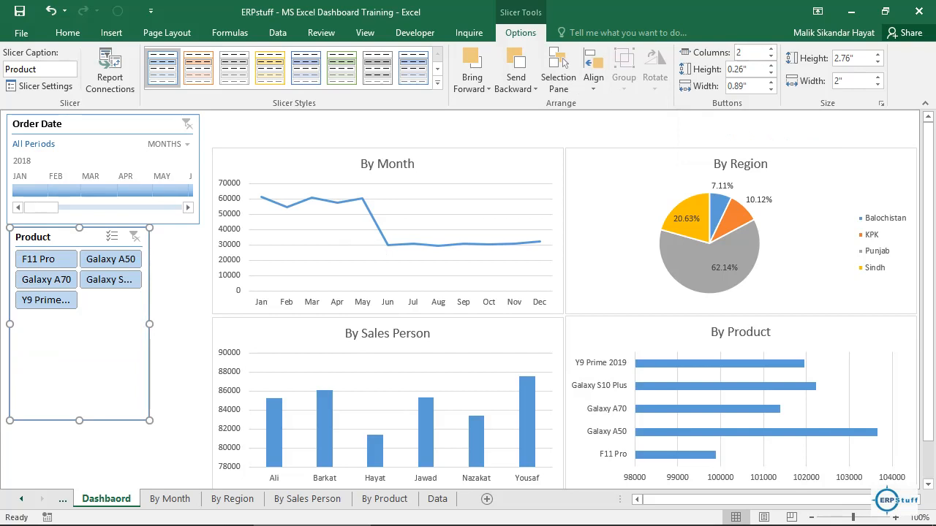
drag(79, 420, 79, 326)
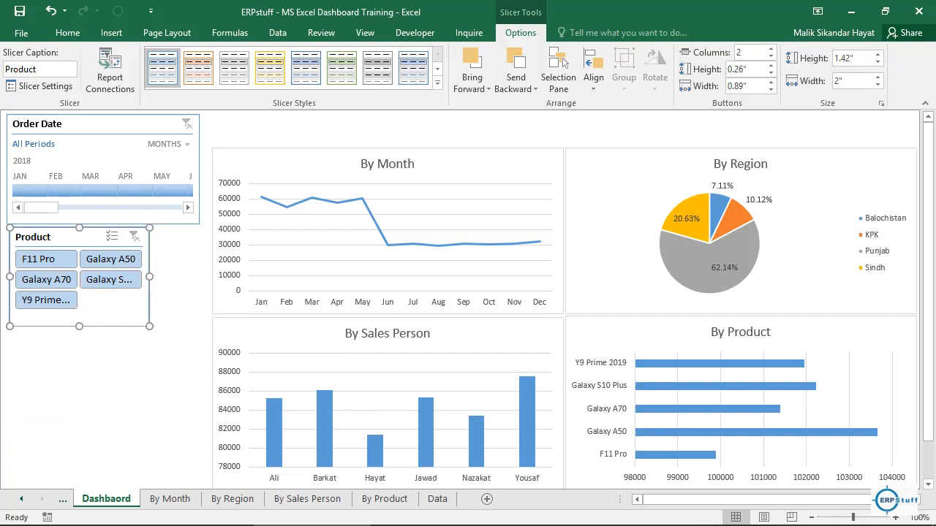
drag(149, 277, 199, 277)
click(117, 351)
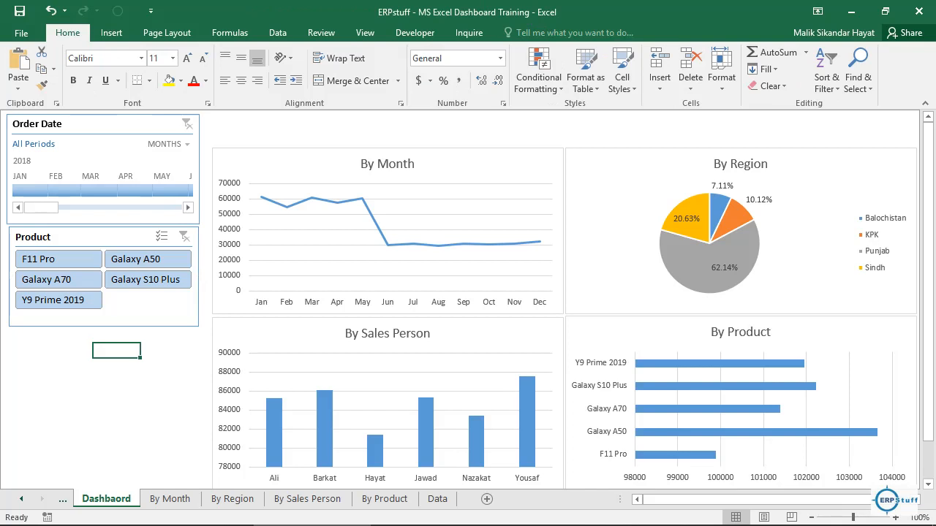
drag(927, 158, 928, 187)
click(24, 337)
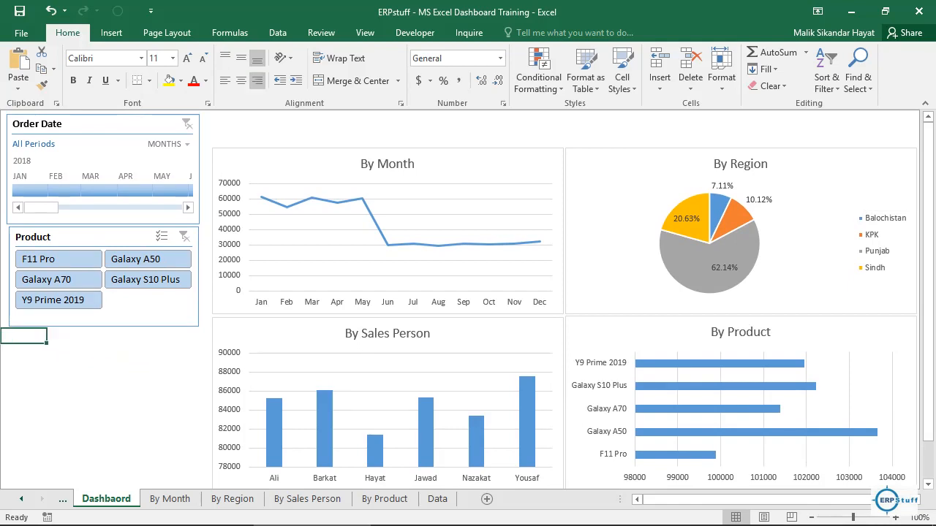
Step: Insert a Region slicer for the By Month chart
click(472, 165)
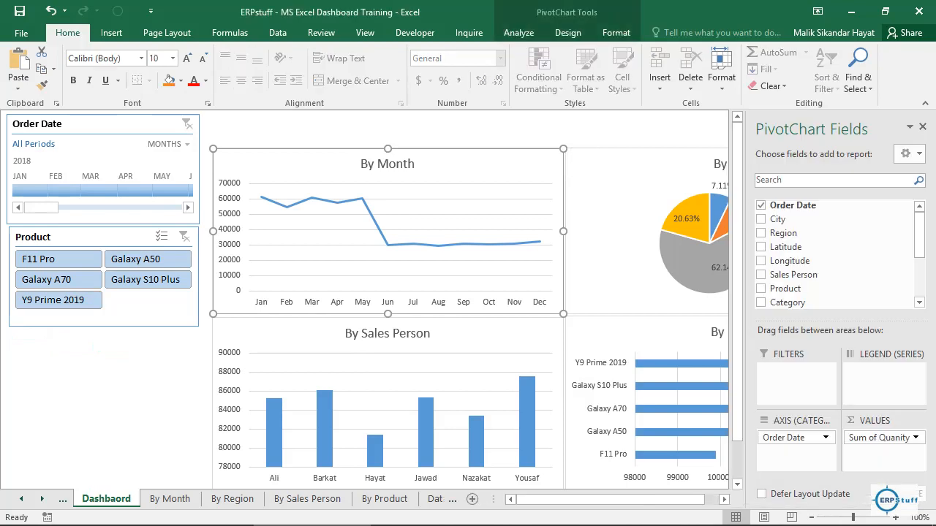
click(519, 33)
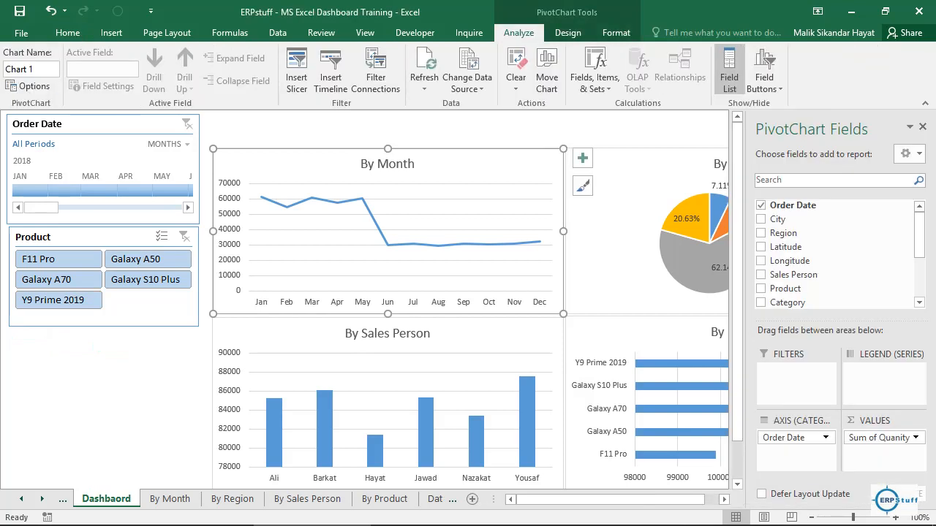
click(296, 73)
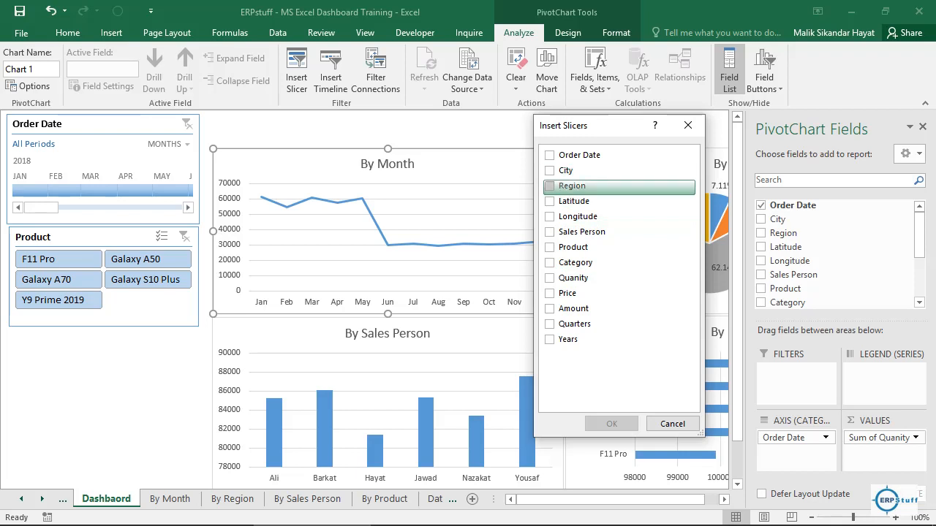
click(572, 186)
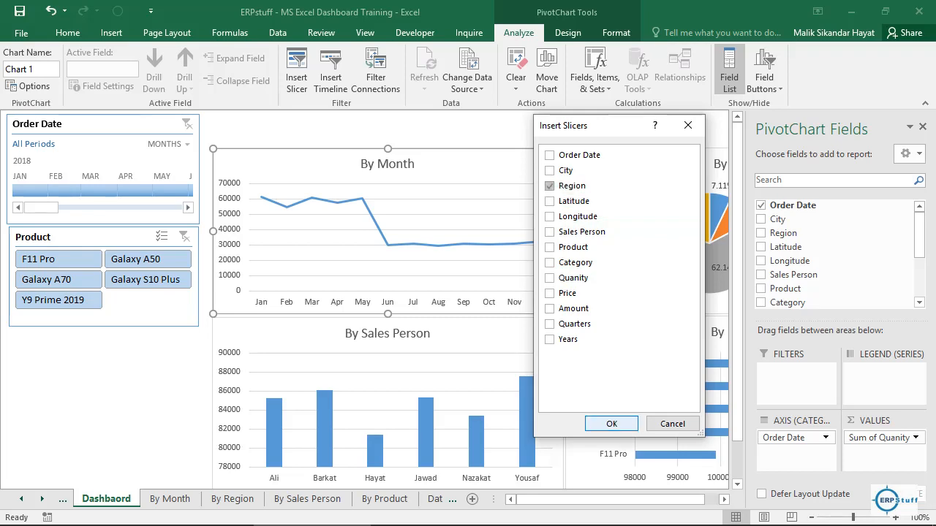
key(Return)
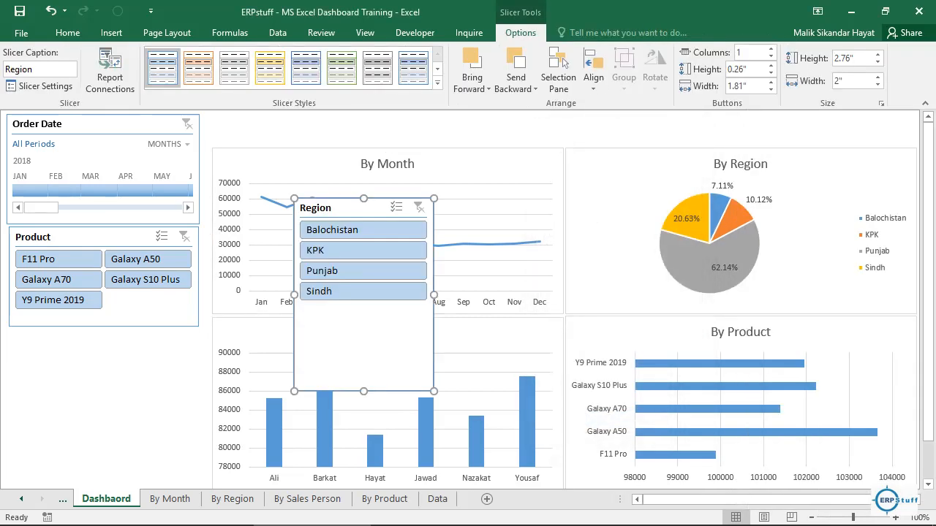
Step: Move the Product slicer and the Order Date timeline down, keeping them stacked, to free space above them for the Region slicer
drag(314, 208, 287, 211)
drag(73, 237, 72, 319)
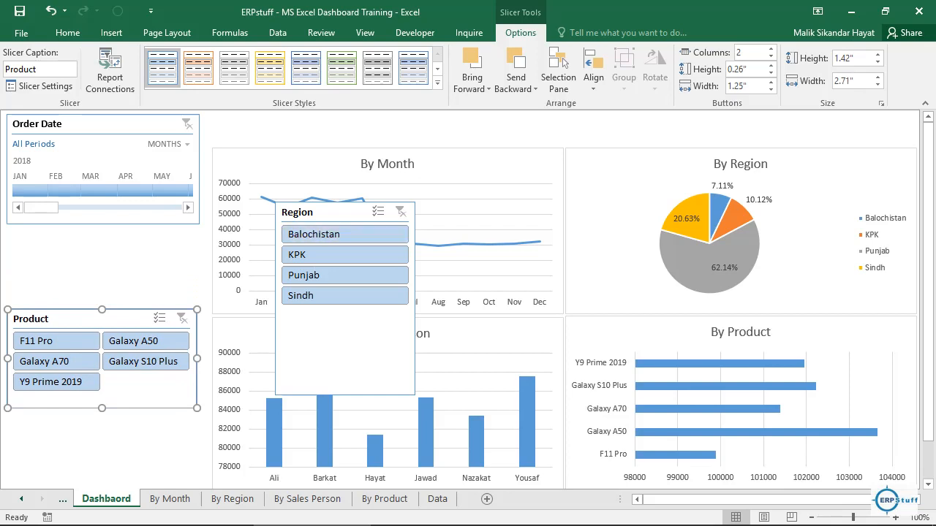
drag(77, 125, 76, 206)
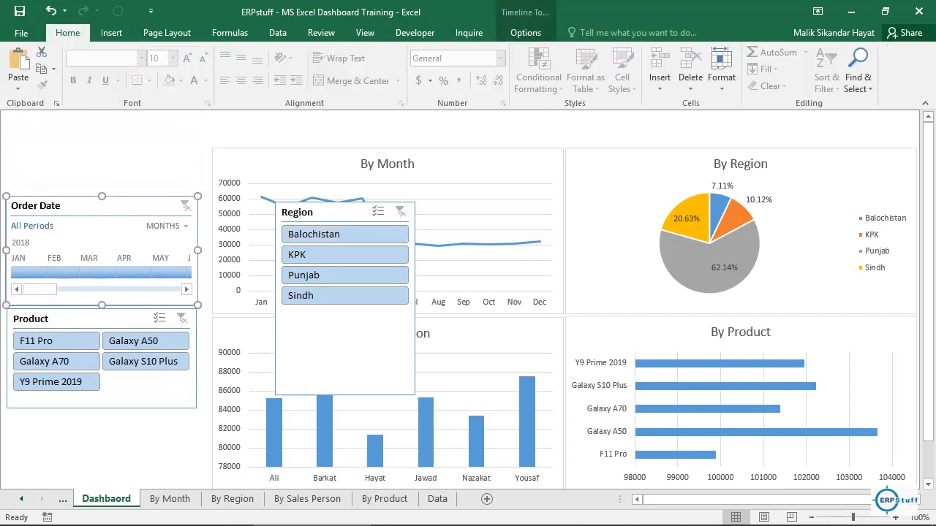
Step: Place the Region slicer directly above the Order Date timeline, arranged in two columns and about 1.06" high and 2.76" wide
drag(314, 212, 45, 123)
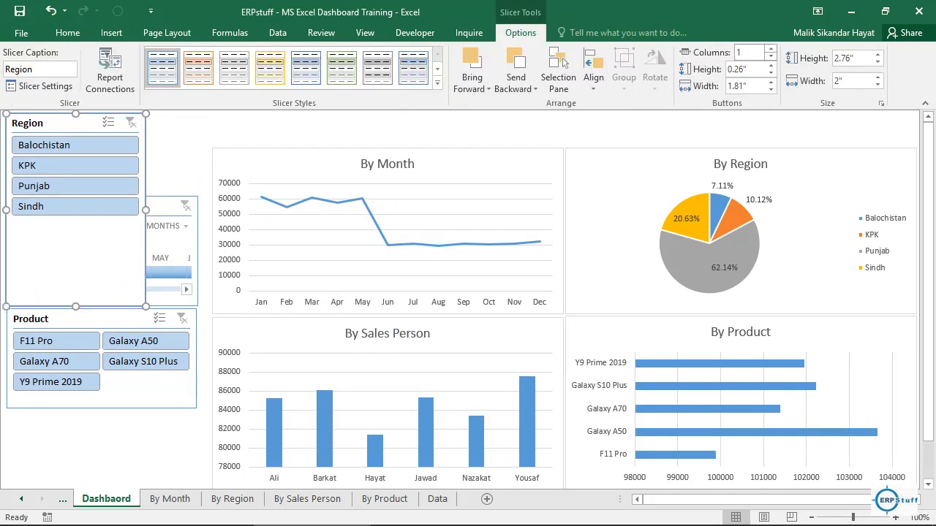
click(770, 49)
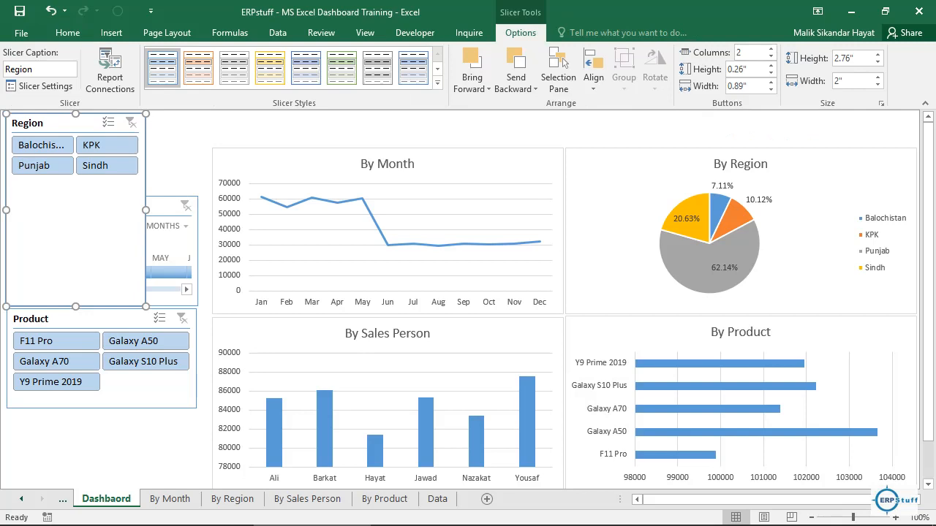
drag(76, 306, 76, 187)
drag(146, 150, 198, 150)
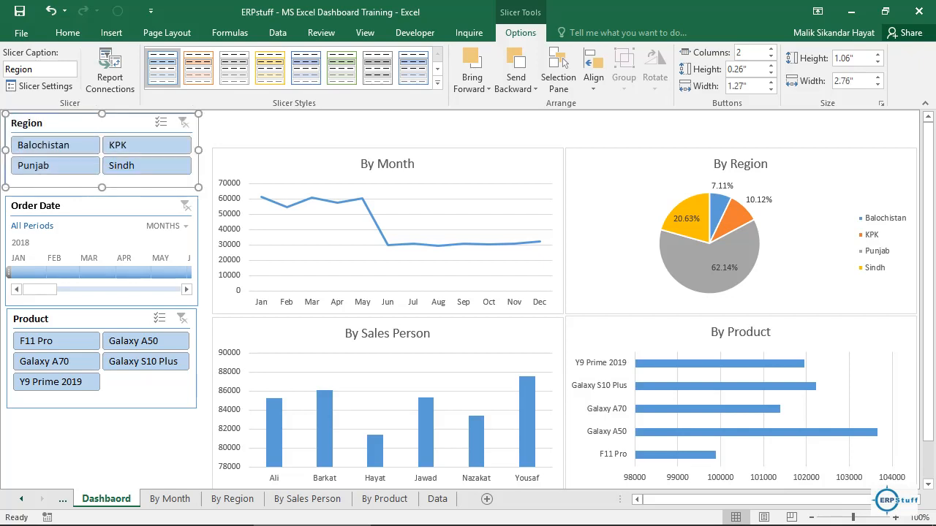
key(Down)
key(Down)
key(Down)
key(Down)
key(Down)
key(Down)
key(Down)
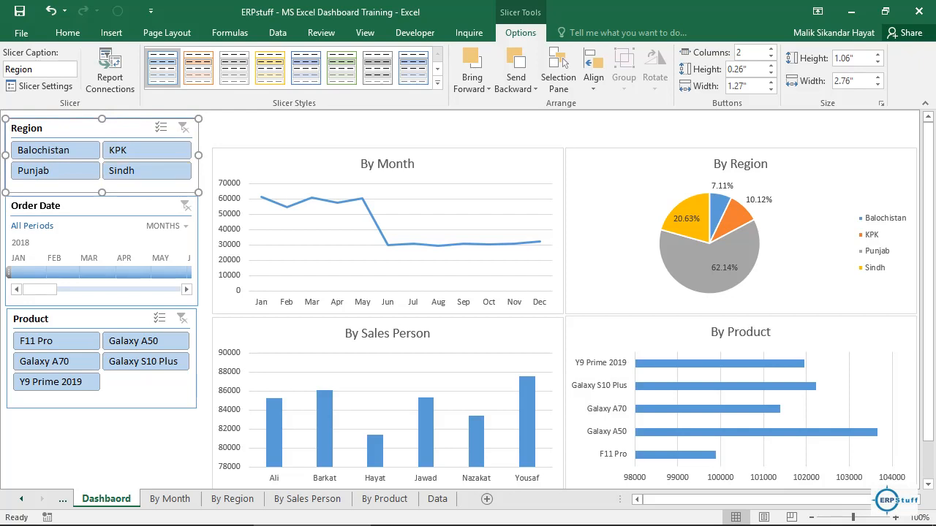
Step: Try the Region slicer on the By Month chart with Balochistan, Punjab and KPK in turn, leaving Balochistan selected
click(95, 320)
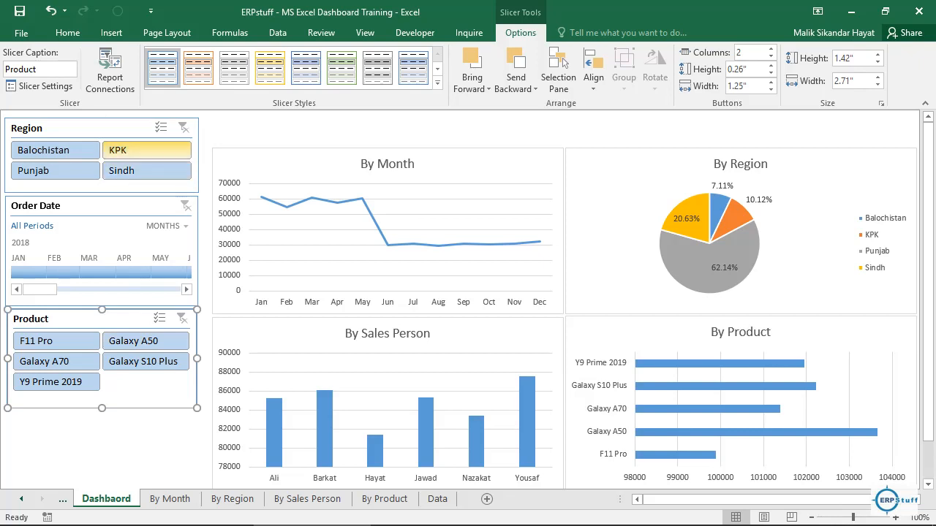
click(132, 151)
click(70, 151)
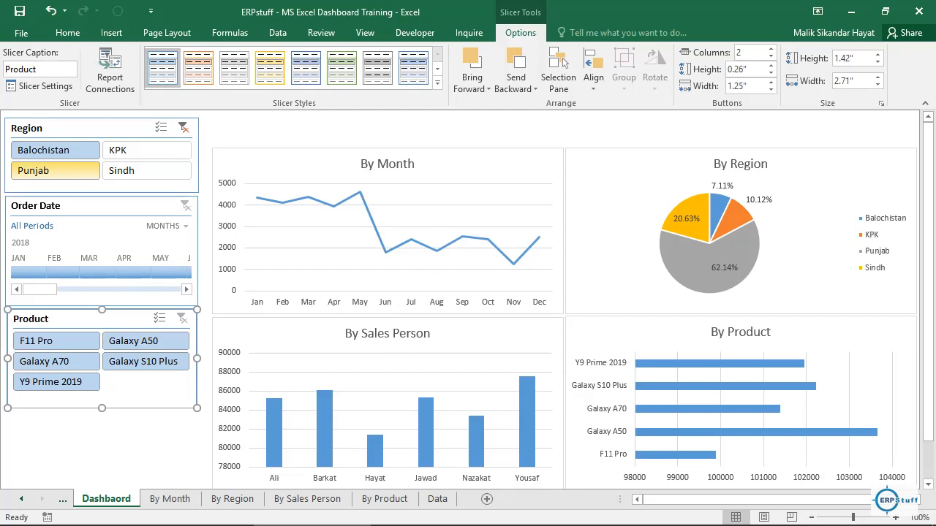
click(55, 170)
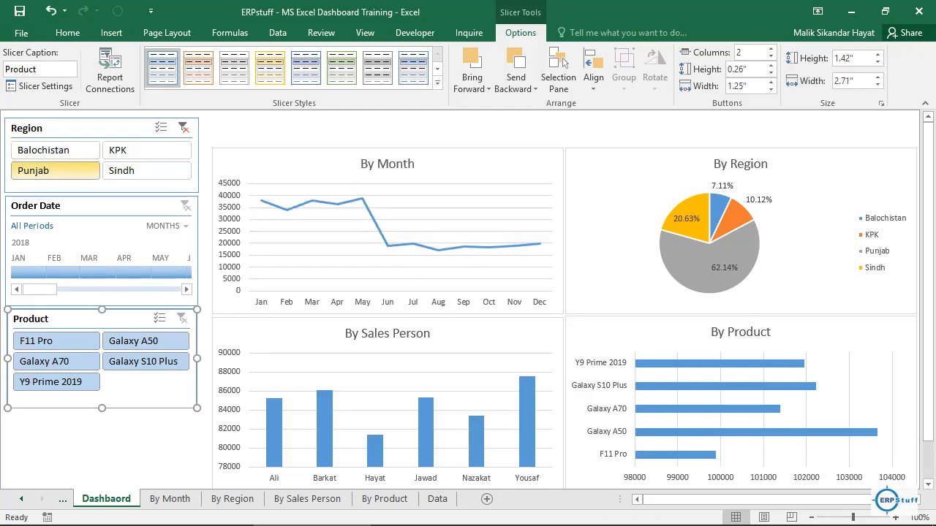
click(146, 149)
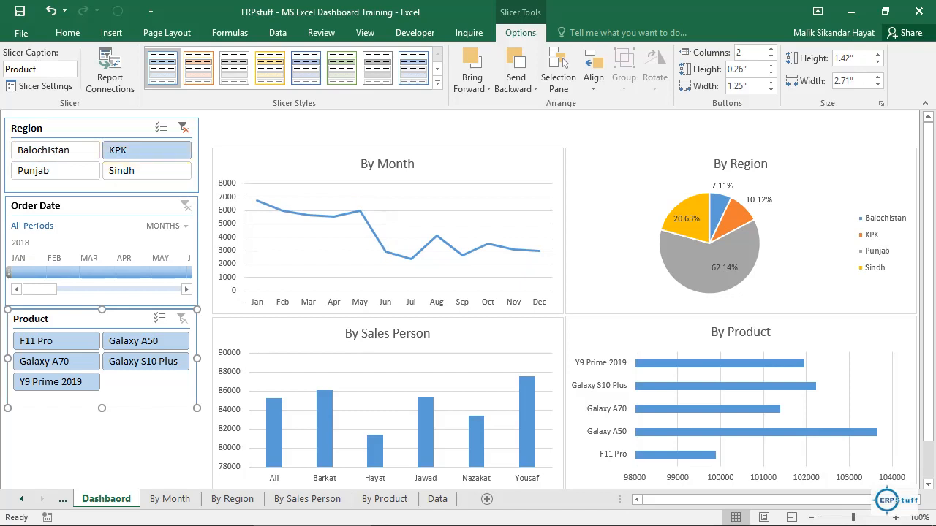
click(55, 150)
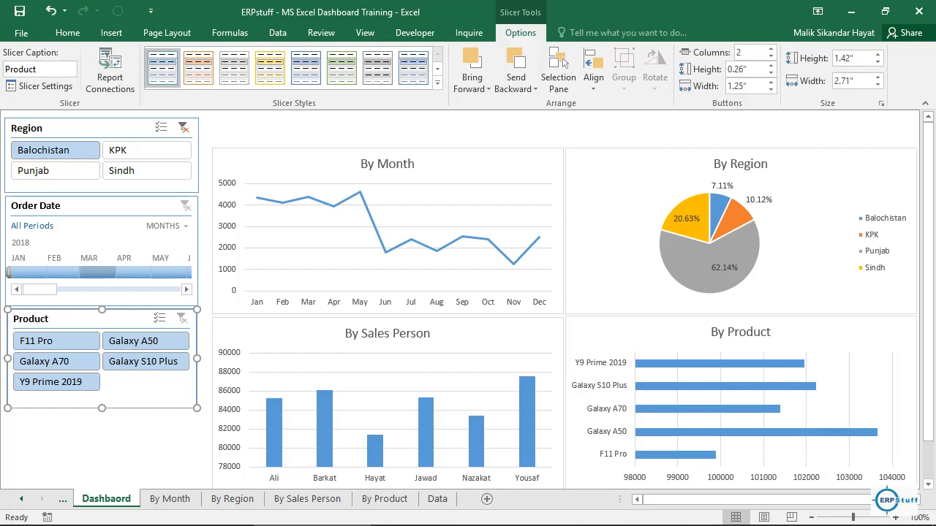
Step: Filter the By Month chart by March and then February 2018 on the timeline, and by F11 Pro in the Product slicer
click(98, 272)
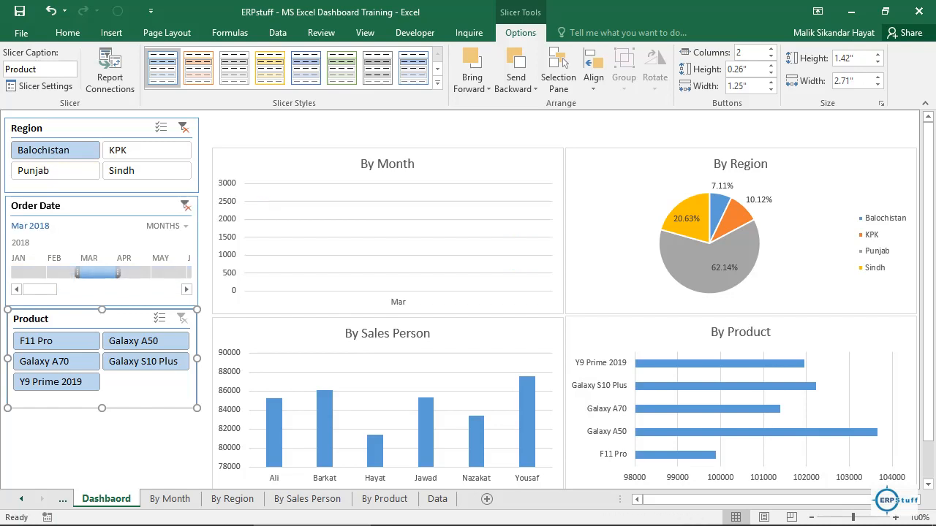
click(63, 272)
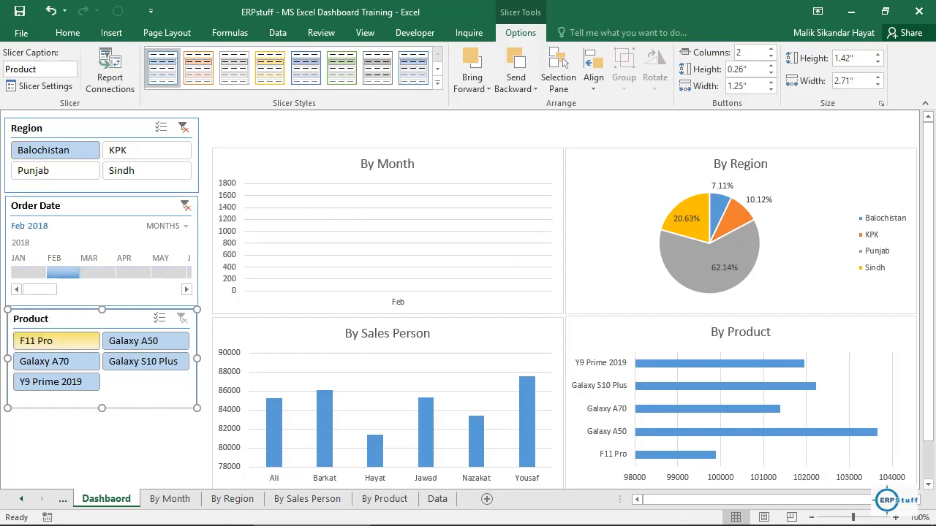
click(44, 341)
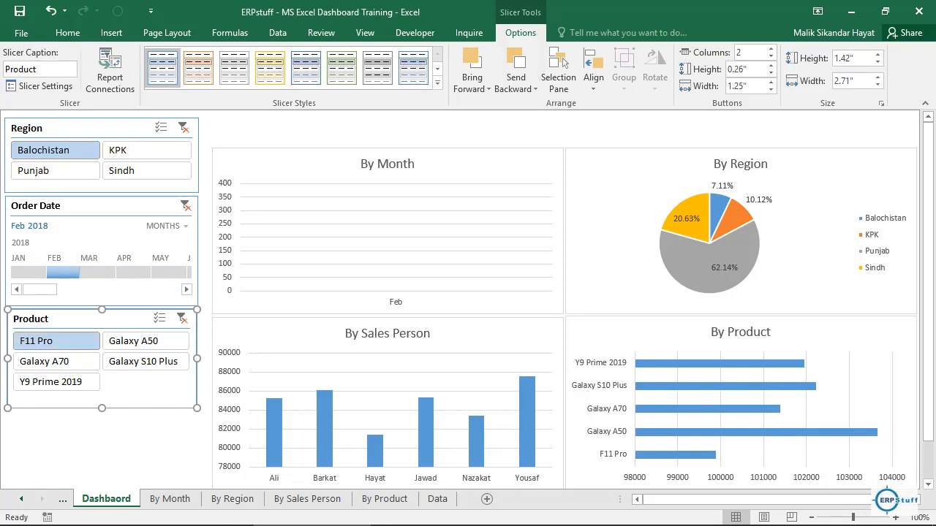
Step: Connect the By Region pie chart to the Order Date, Product and Region filters
click(647, 179)
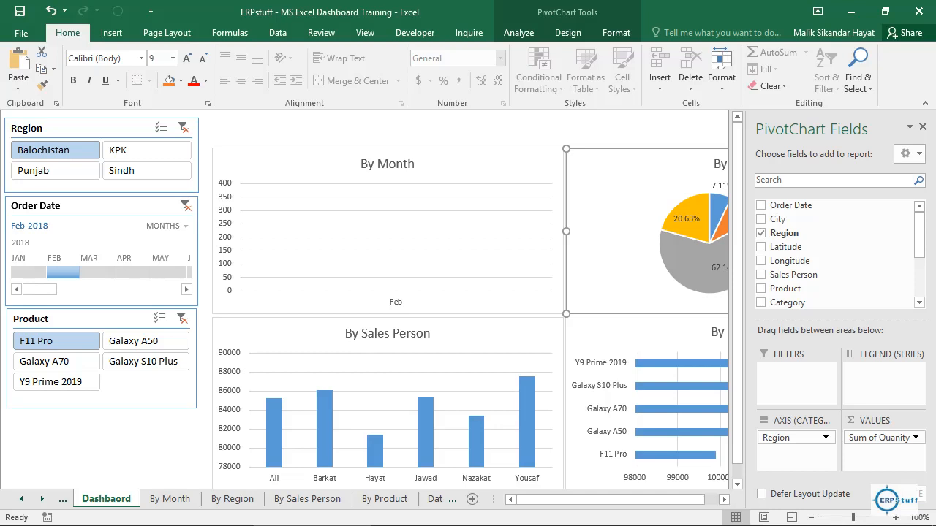
click(519, 32)
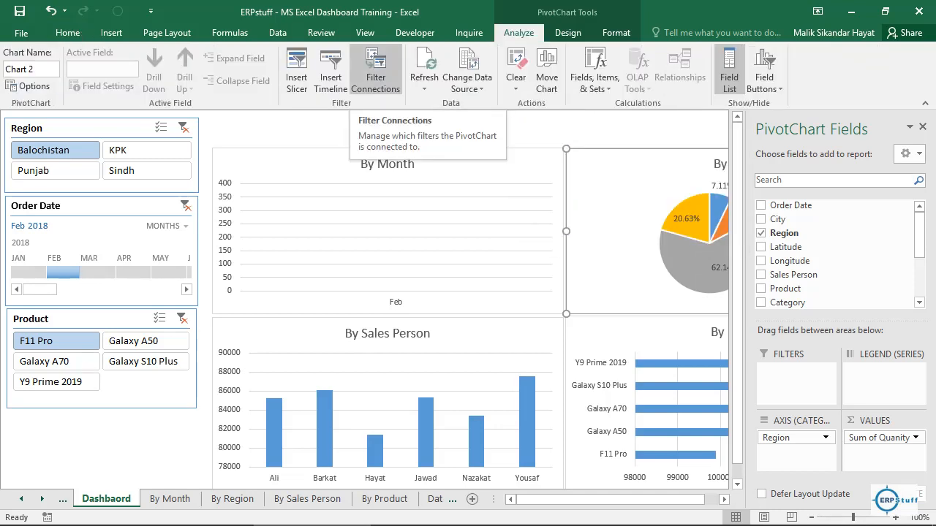
click(375, 76)
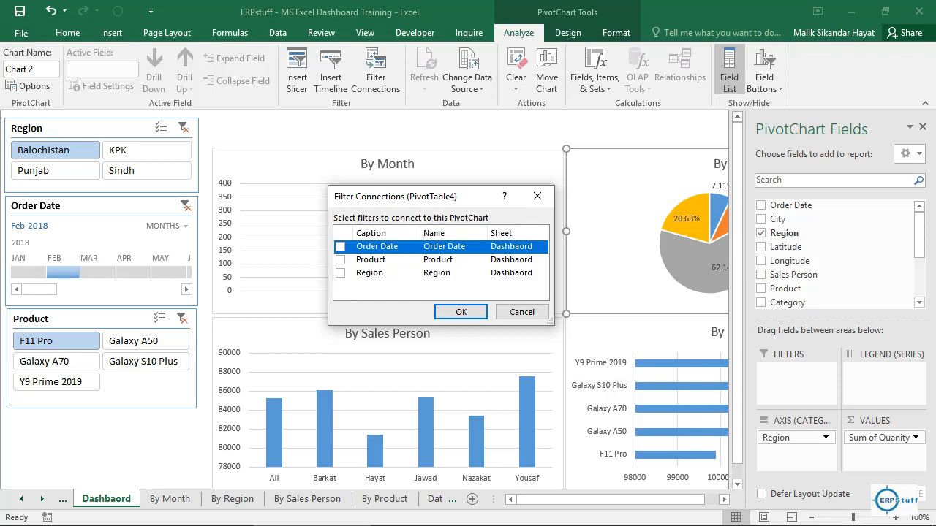
click(340, 247)
click(340, 260)
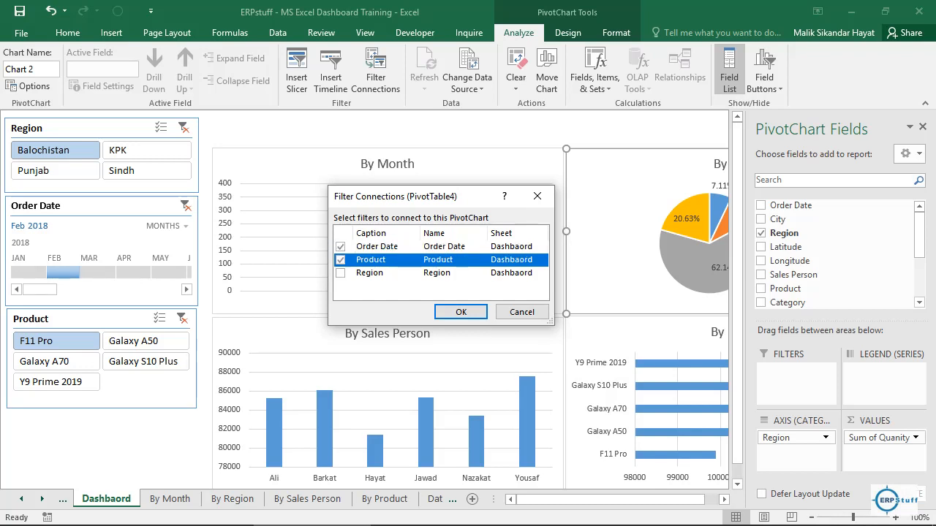
click(340, 273)
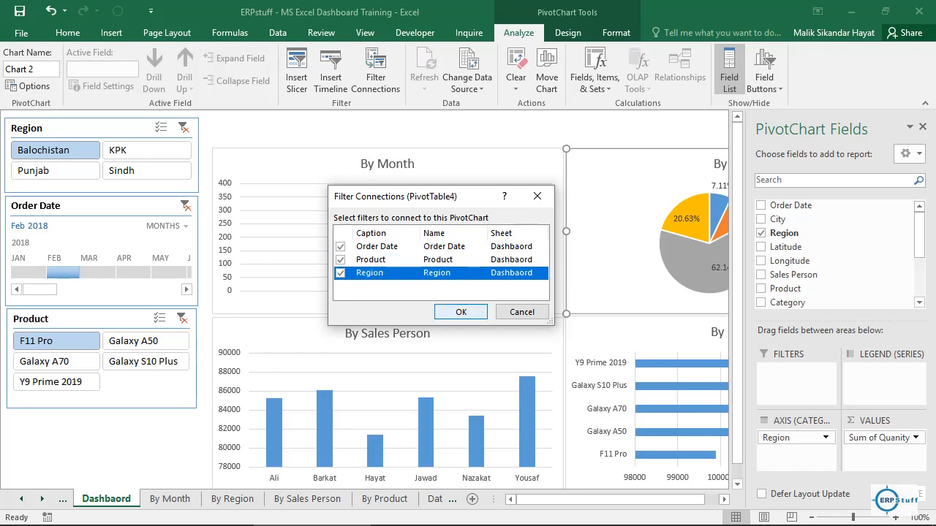
click(461, 312)
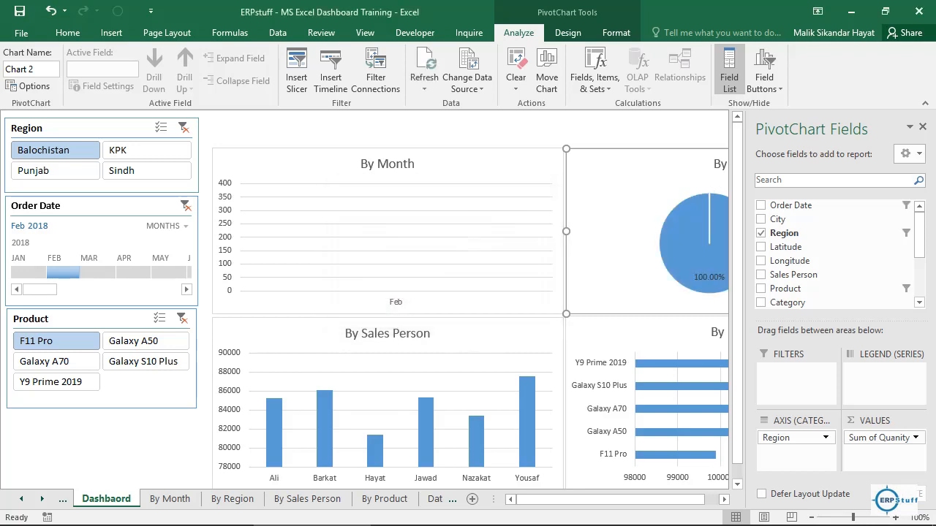
Step: Connect the By Sales Person chart to the Order Date, Product and Region filters
click(497, 336)
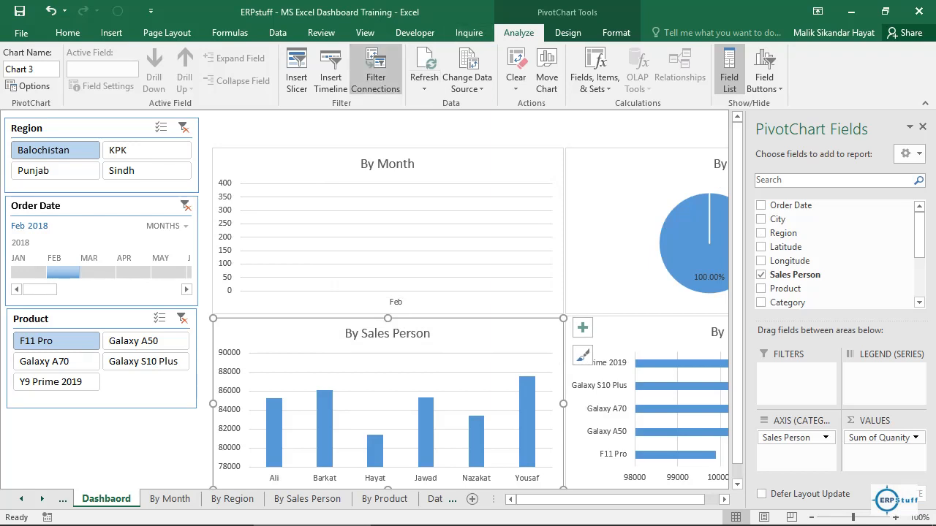
click(375, 77)
click(340, 246)
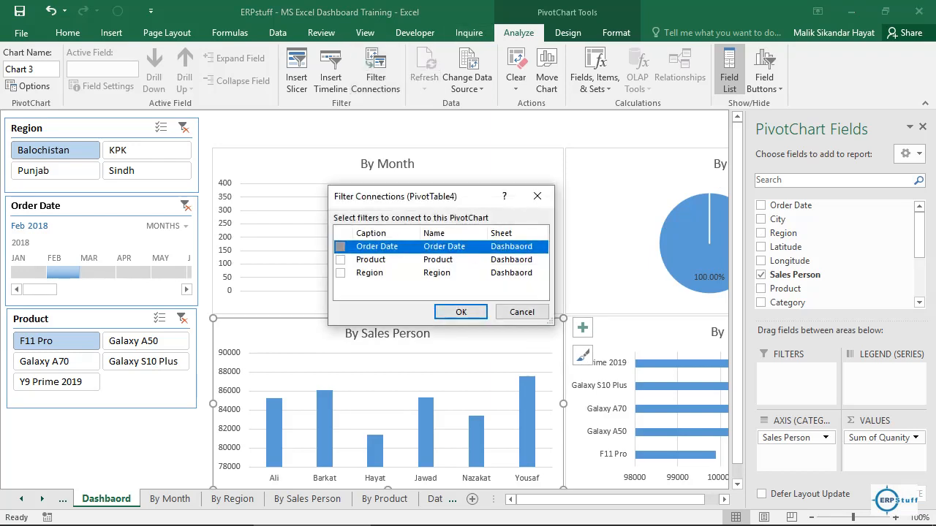
click(340, 259)
click(340, 273)
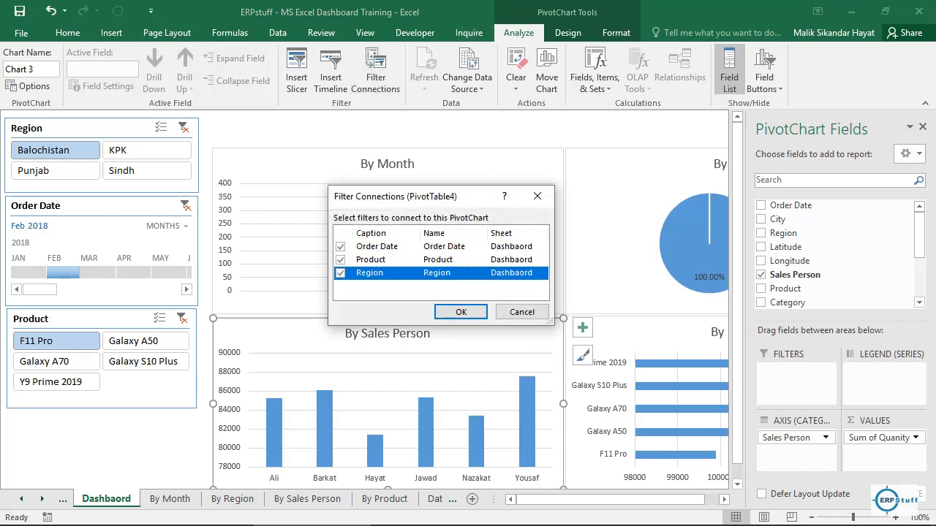
click(461, 312)
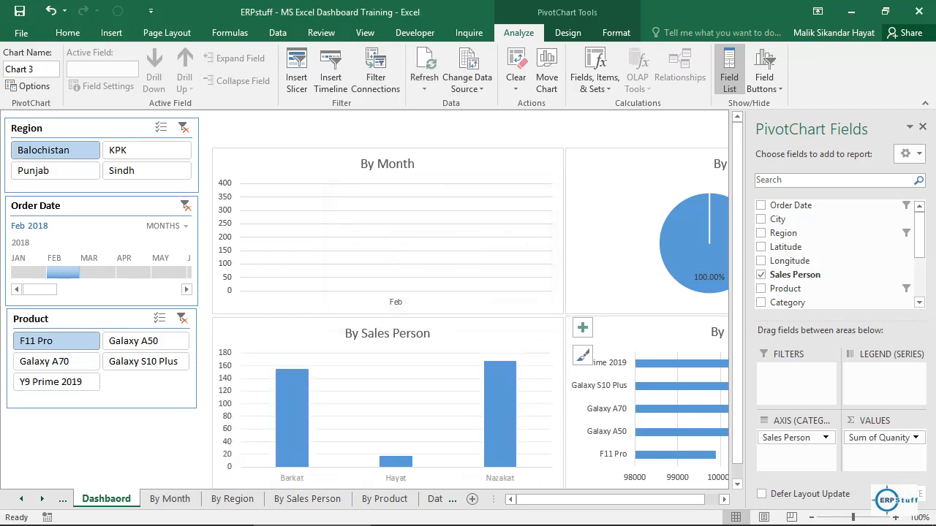
Step: Connect the By Product chart to the Order Date, Product and Region filters, and deselect the chart
click(622, 335)
click(376, 73)
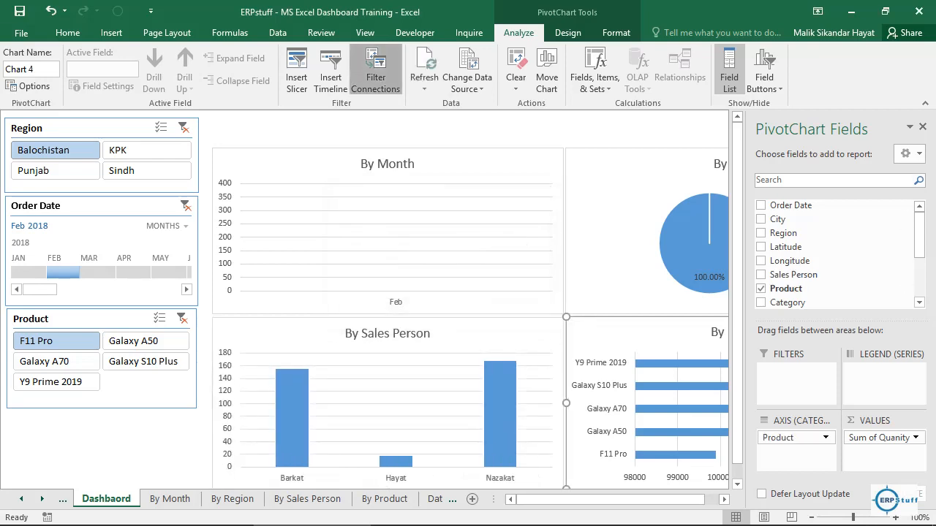
click(341, 247)
click(341, 260)
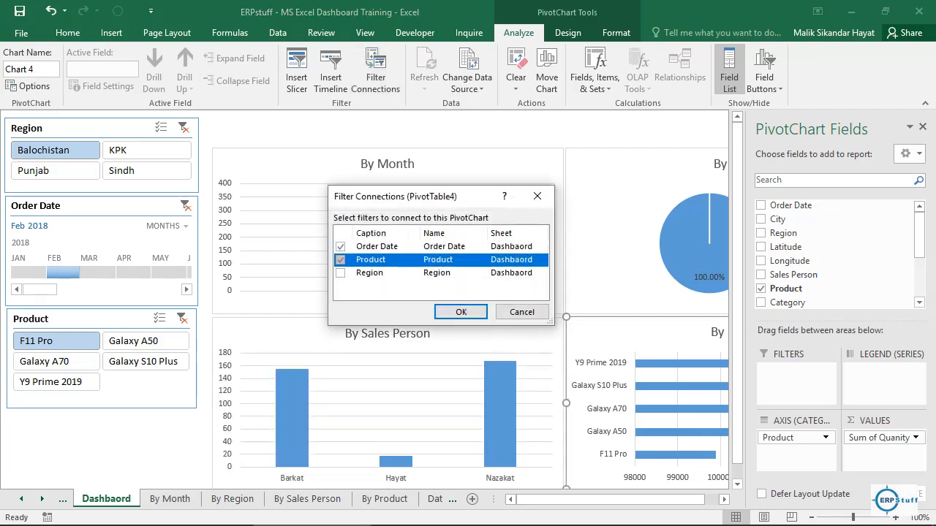
click(341, 273)
click(461, 311)
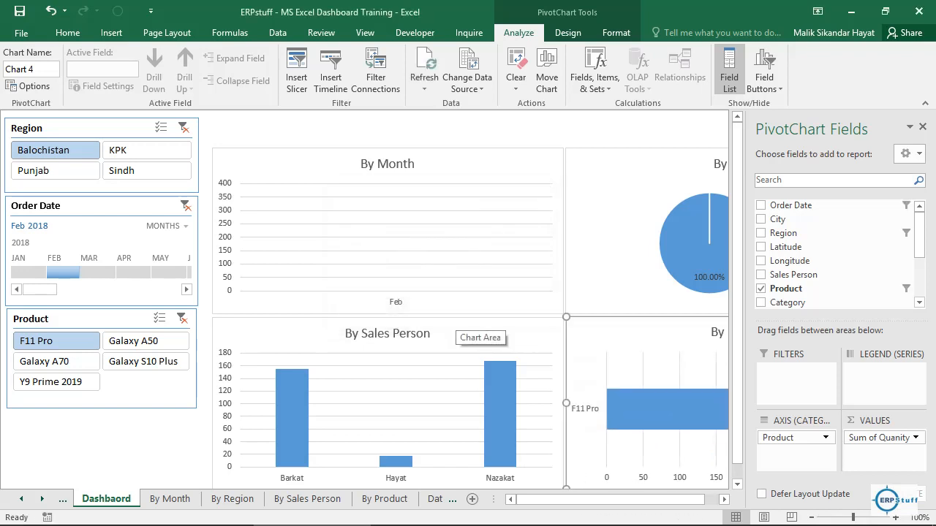
click(117, 424)
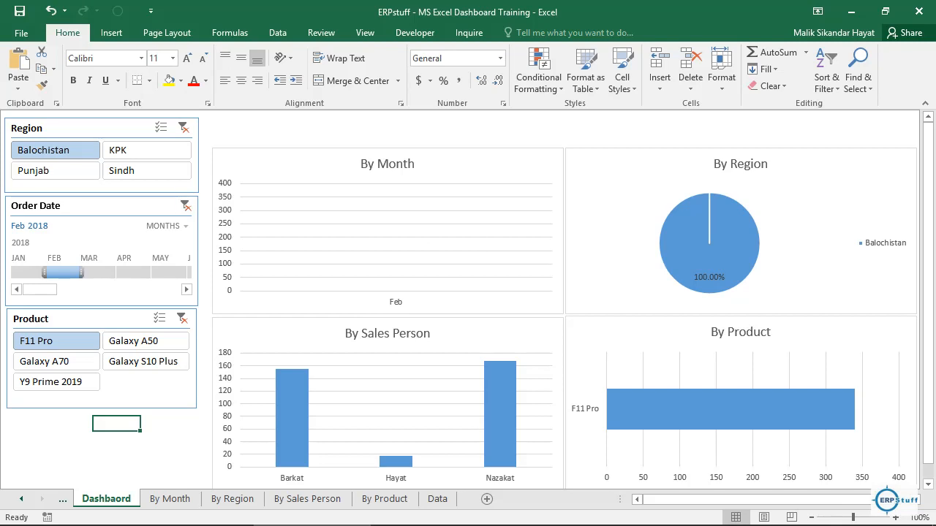
Step: Switch the Order Date timeline's time level to years, try days, and return it to years
click(166, 226)
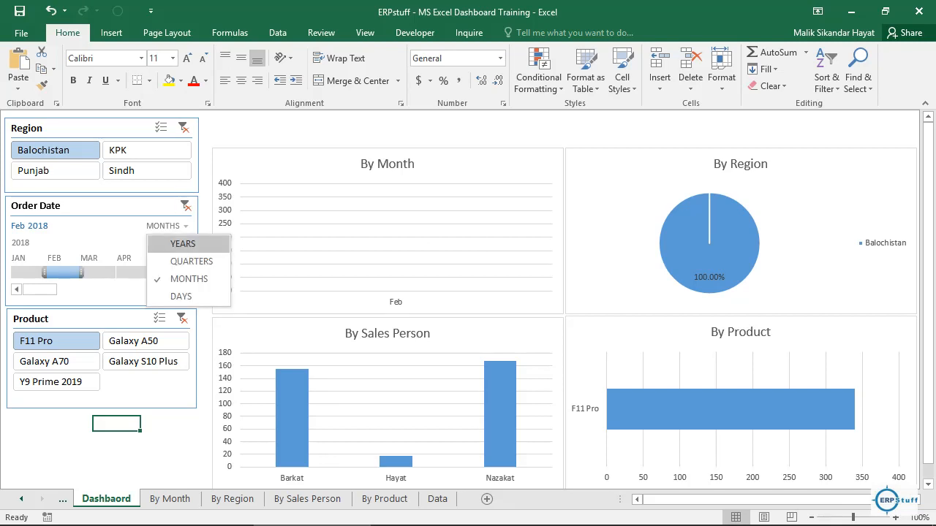
click(183, 243)
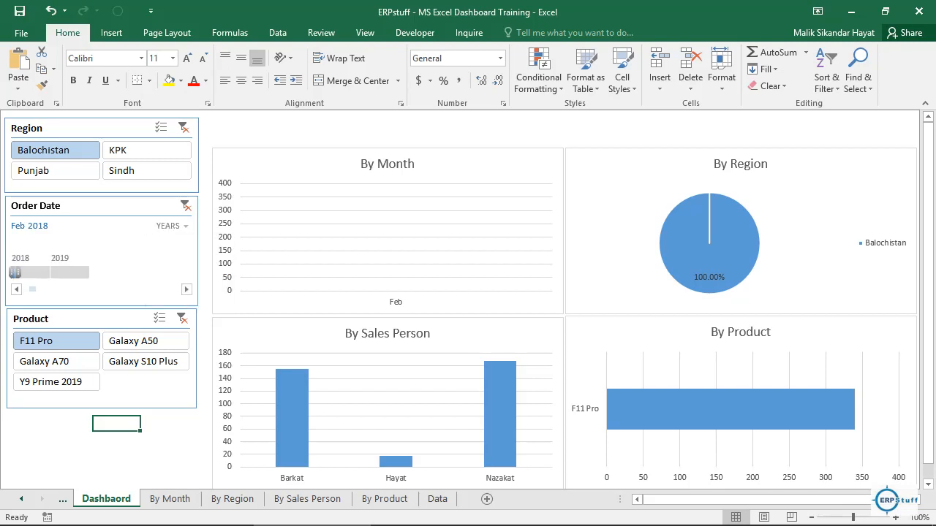
click(172, 225)
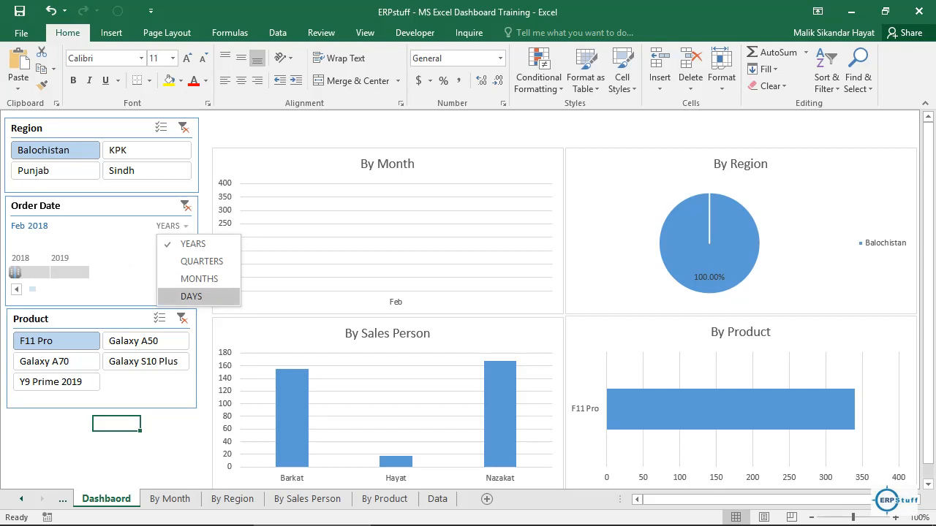
click(192, 296)
click(172, 226)
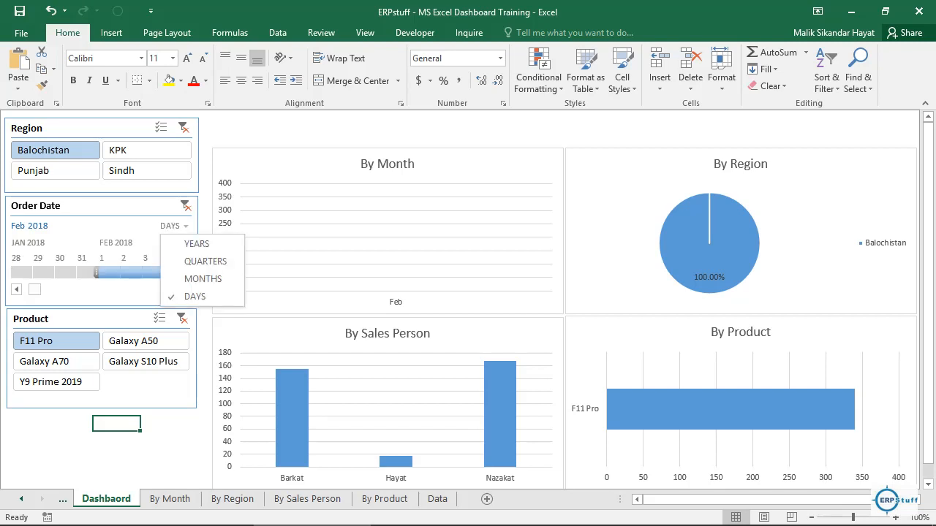
click(196, 242)
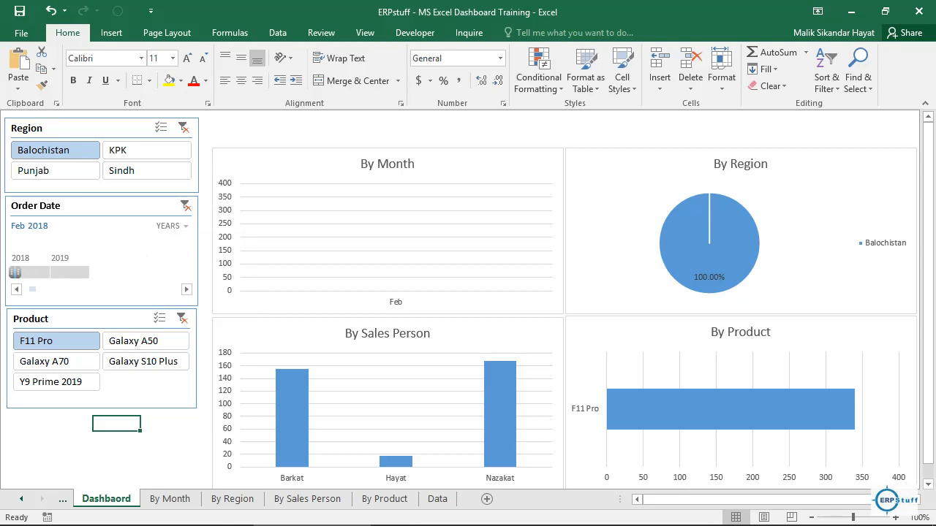
Step: Filter the dashboard by 2018, by 2018 - 2019 and finally by 2019 alone on the Order Date timeline
click(33, 273)
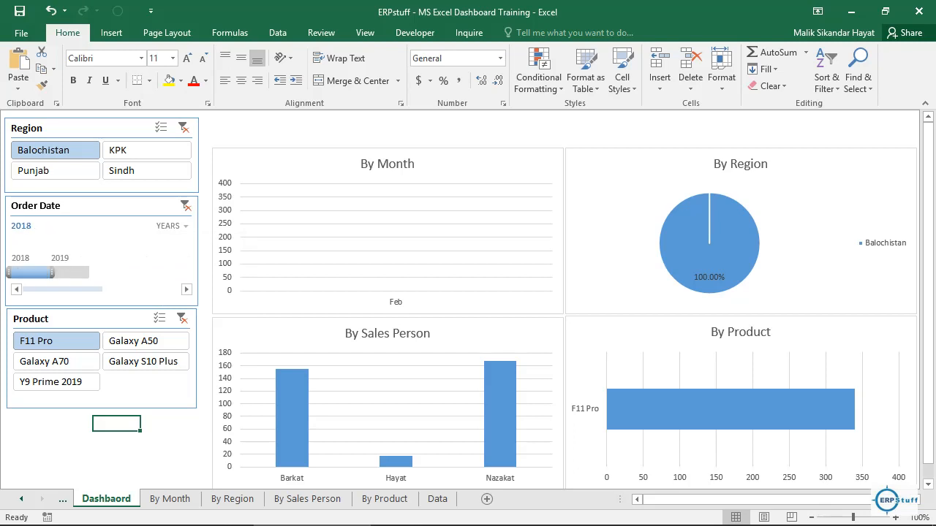
drag(33, 273, 72, 273)
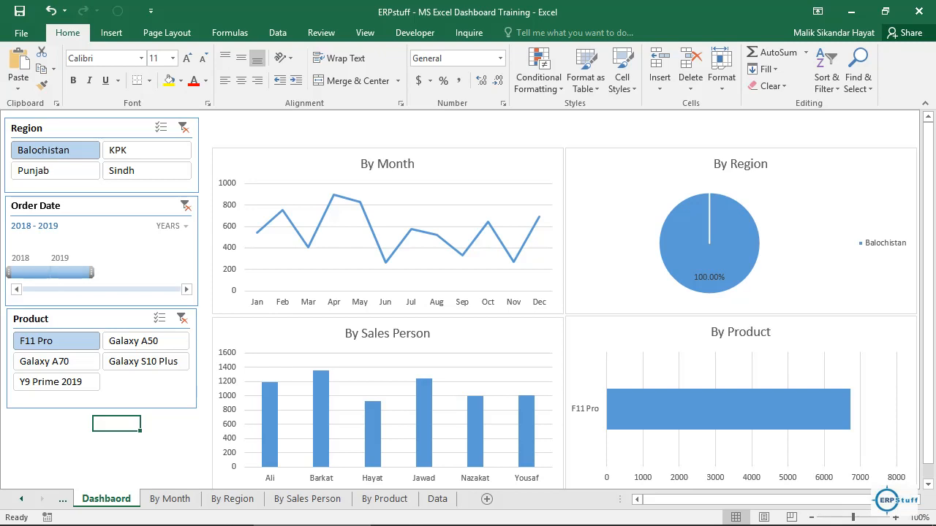
click(70, 272)
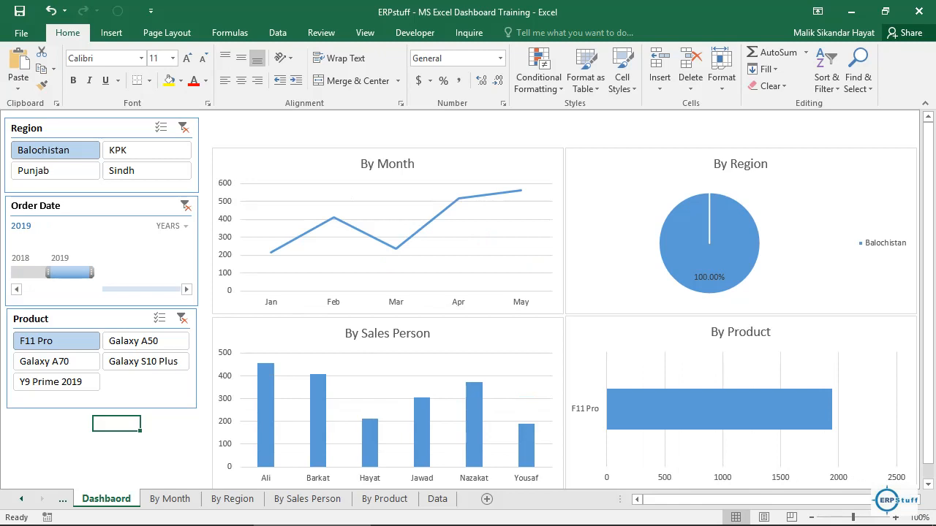
Step: Set the Order Date timeline's time level to quarters and filter it to Q1 - Q3 2019, then narrow it to Q1 - Q2 2019
click(171, 226)
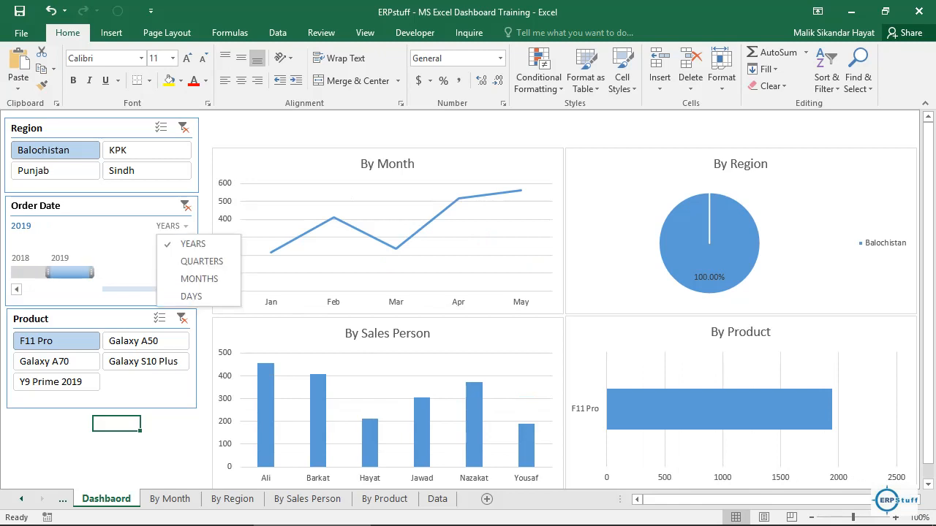
click(201, 261)
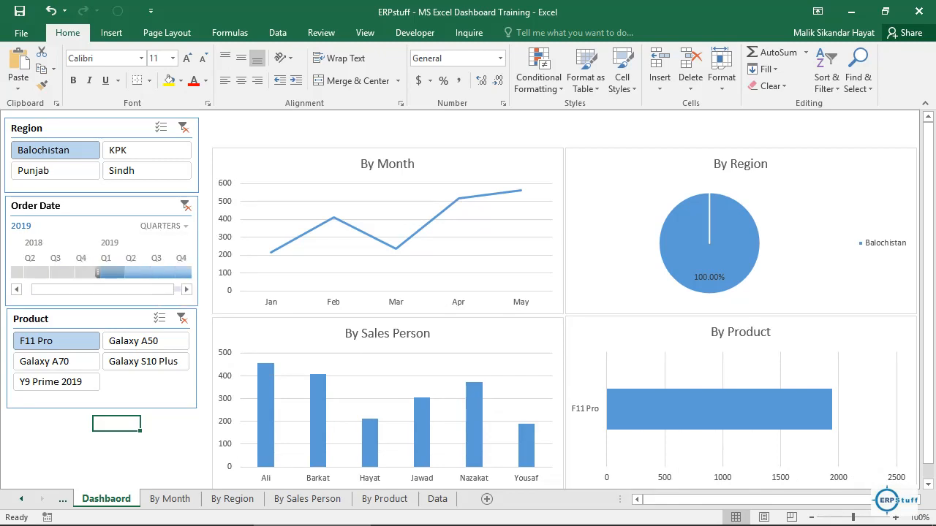
drag(114, 289, 124, 290)
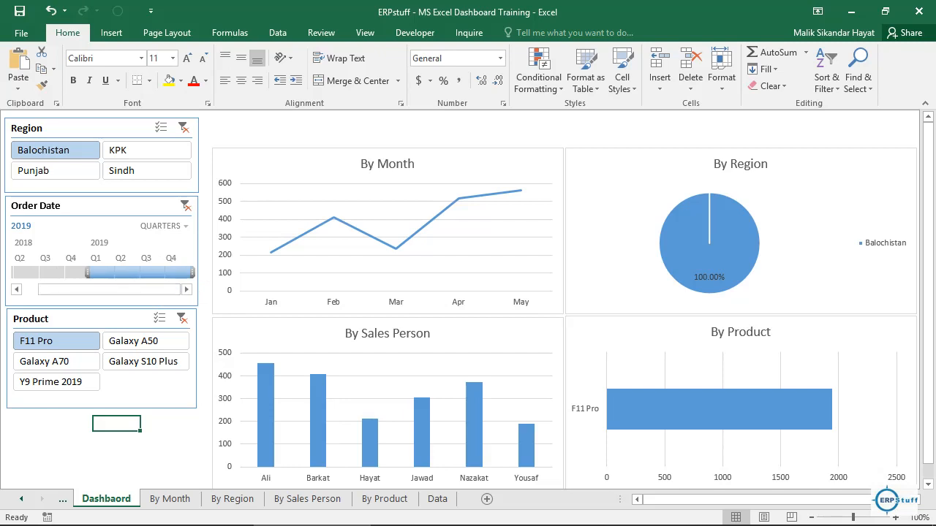
drag(193, 272, 168, 272)
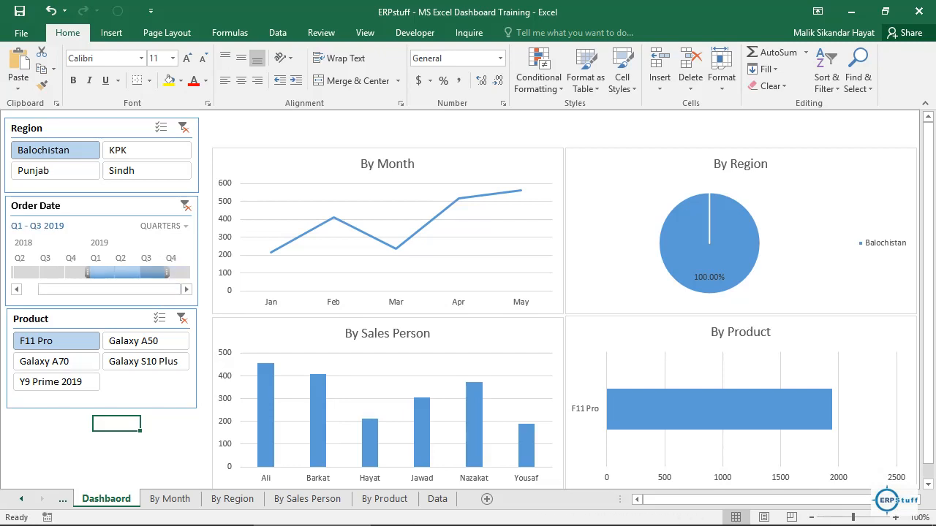
drag(167, 272, 142, 272)
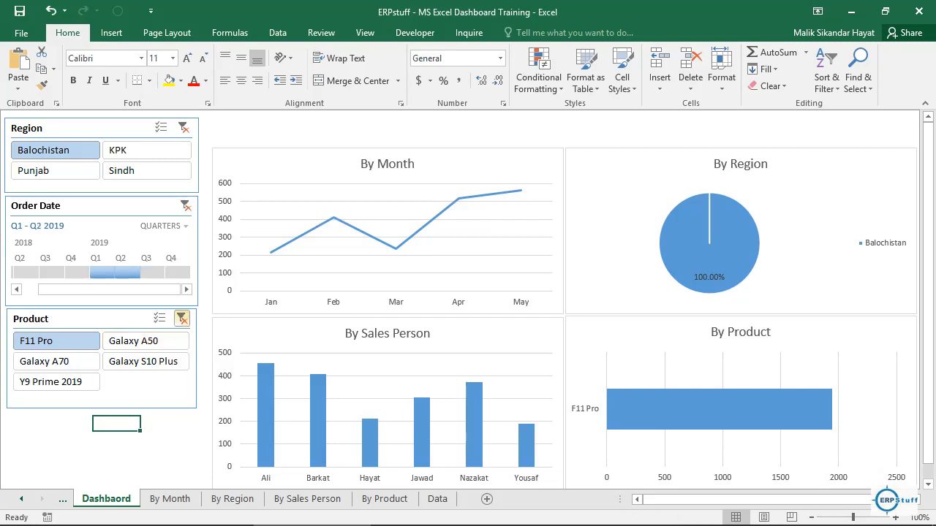
Step: Clear the filters from the Product slicer, the Region slicer and the Order Date timeline
click(182, 319)
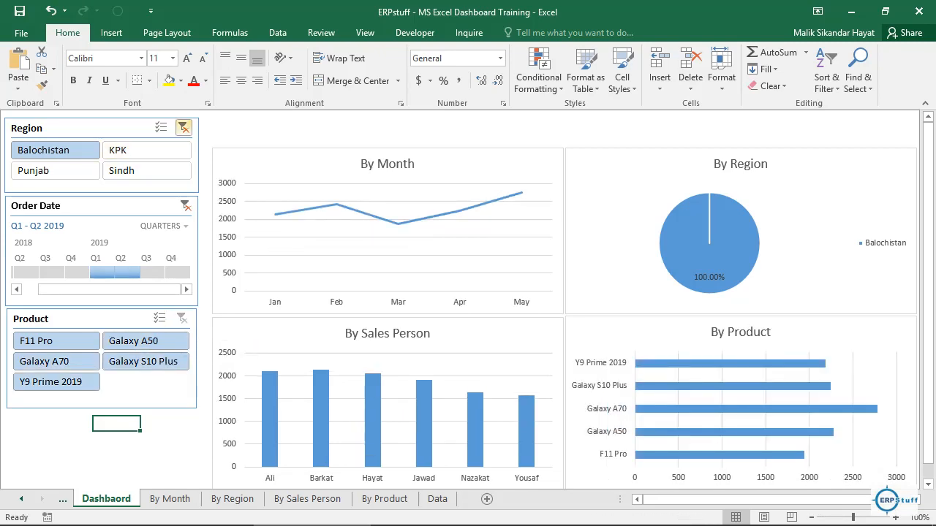
click(184, 129)
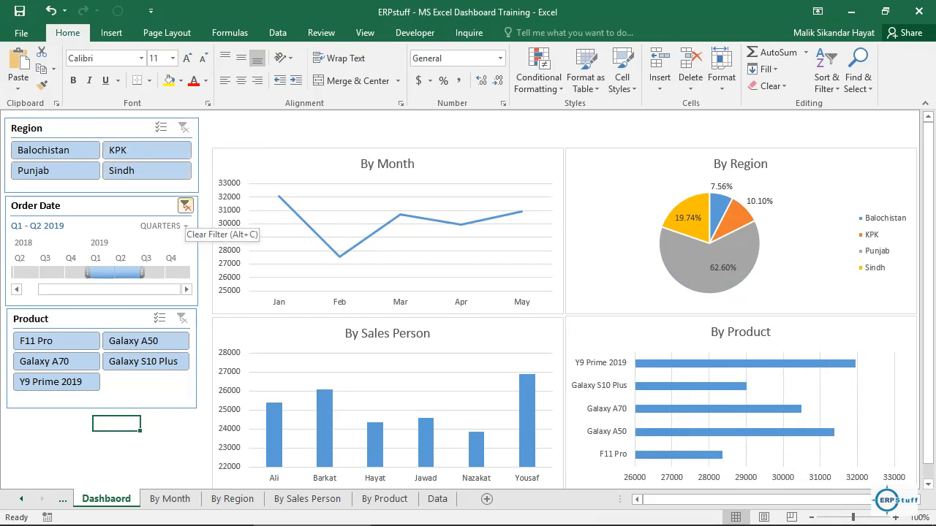
click(185, 206)
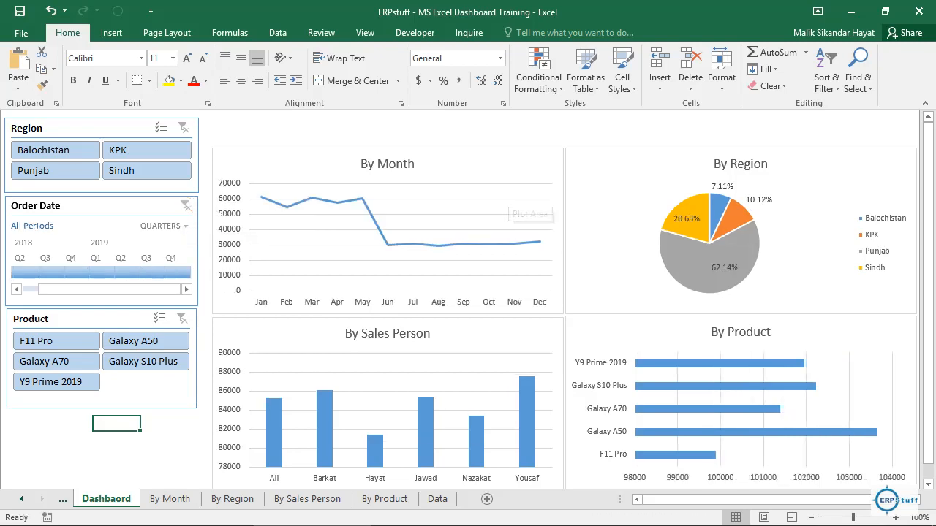
Step: Move the By Month and By Region charts up together so their upper edges line up with the Region slicer
click(504, 167)
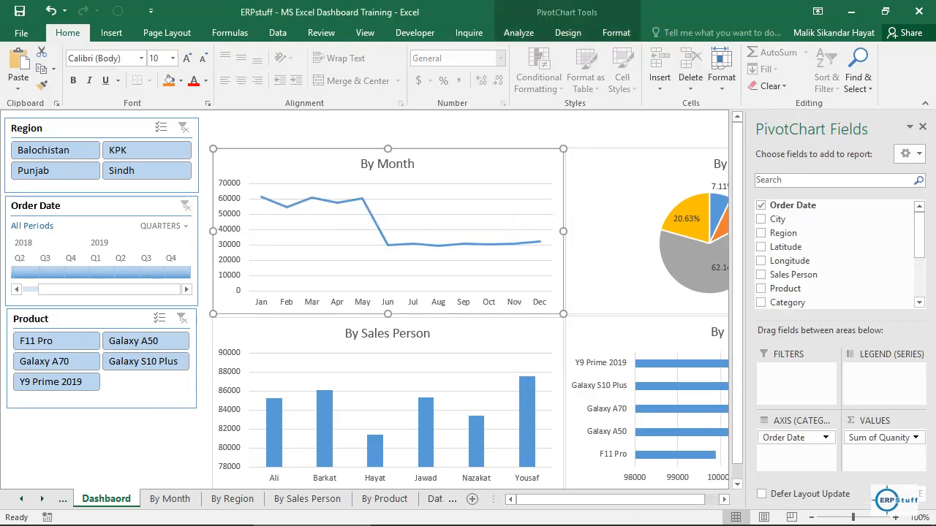
ctrl+click(618, 170)
key(Up)
key(Up)
key(Up)
key(Up)
key(Up)
key(Up)
key(Up)
key(Up)
key(Up)
key(Up)
key(Up)
key(Up)
key(Up)
key(Up)
key(Up)
key(Up)
key(Up)
key(Up)
key(Up)
key(Up)
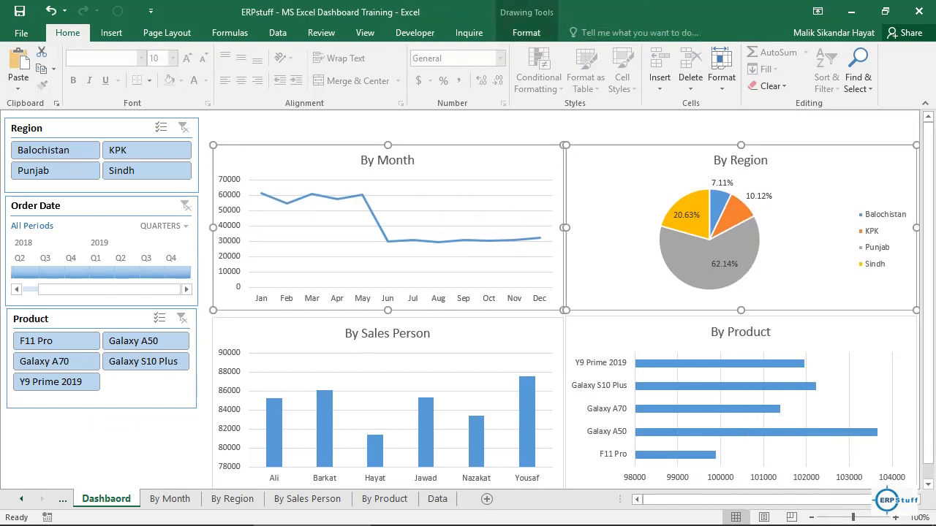
key(Down)
key(Down)
key(Down)
key(Down)
key(Down)
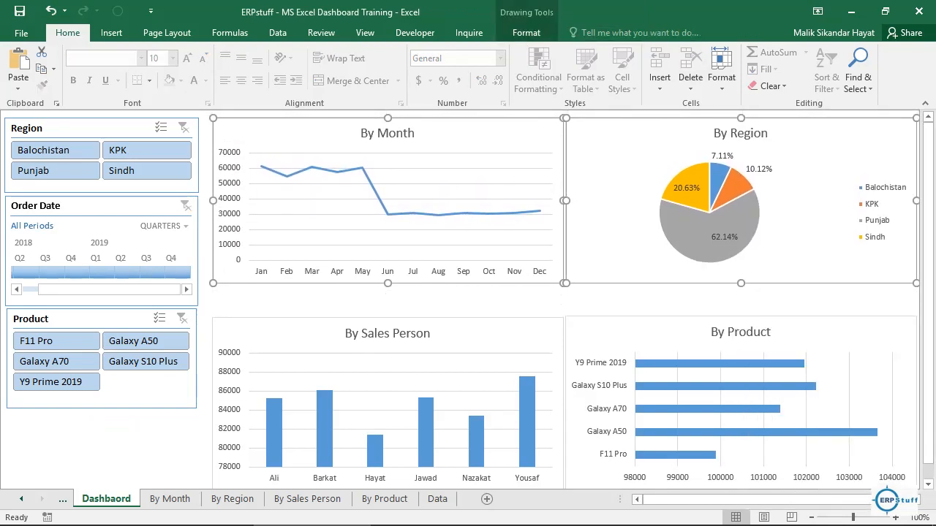
Step: Move the By Sales Person and By Product charts up together to just below the upper two charts, and deselect them
click(504, 334)
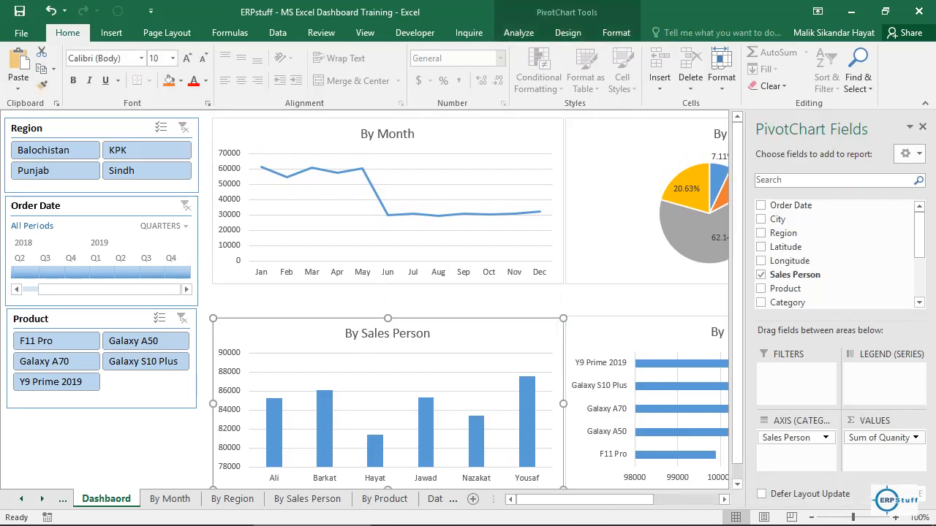
ctrl+click(620, 332)
key(Up)
key(Up)
key(Up)
key(Up)
key(Up)
key(Up)
key(Up)
key(Up)
key(Up)
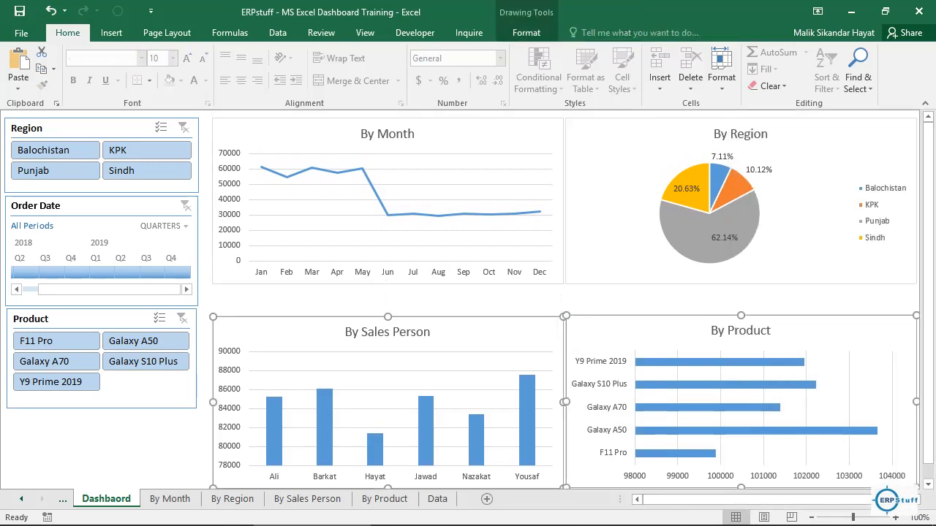
key(Up)
key(Up)
key(Up)
key(Up)
key(Up)
key(Up)
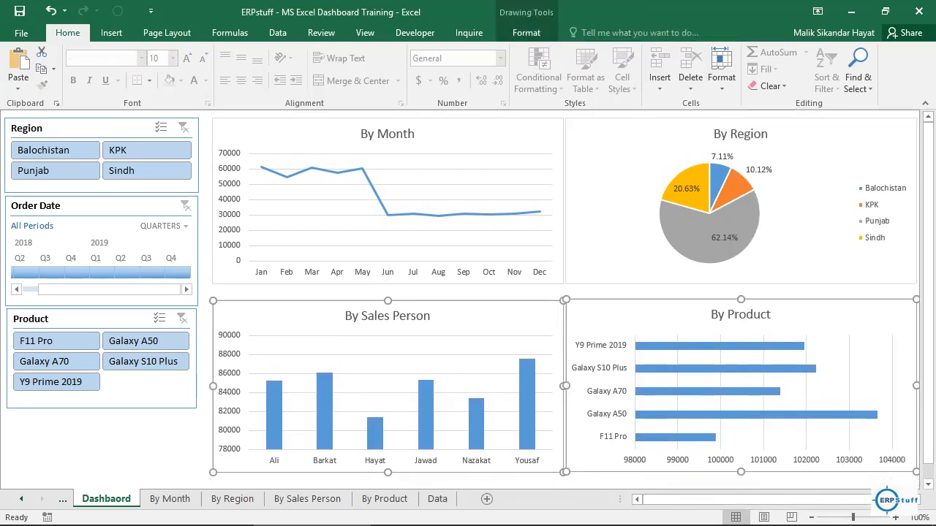
key(Up)
key(Up)
key(Up)
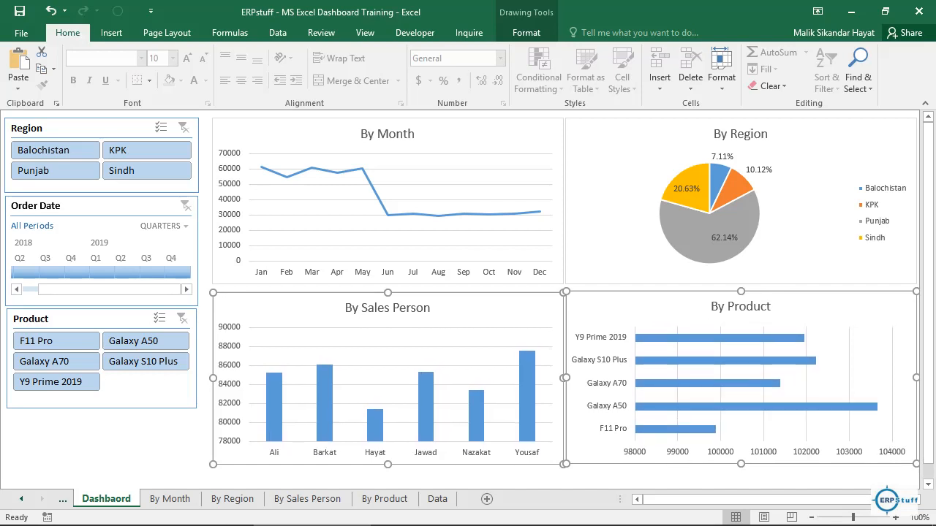
click(23, 424)
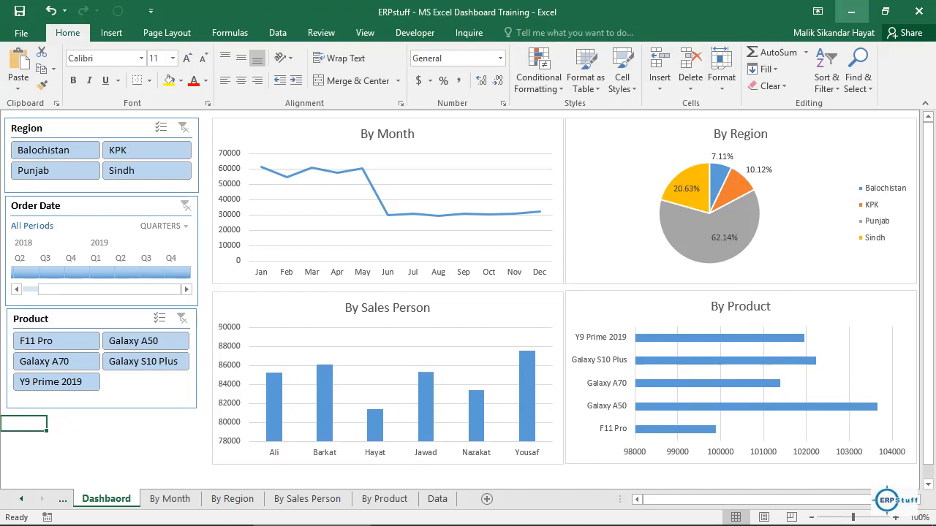
Step: Collapse the ribbon to show only its tabs, and select an empty cell below the Product slicer
click(818, 11)
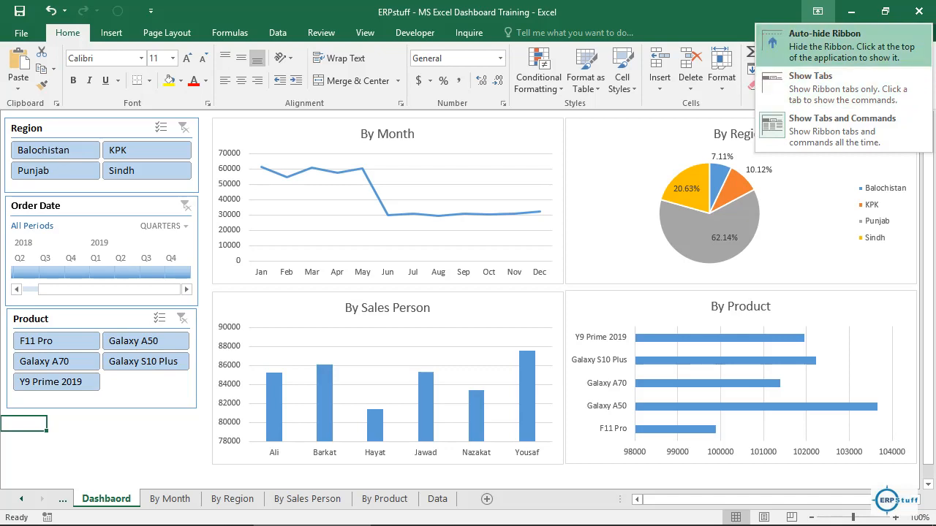
click(840, 86)
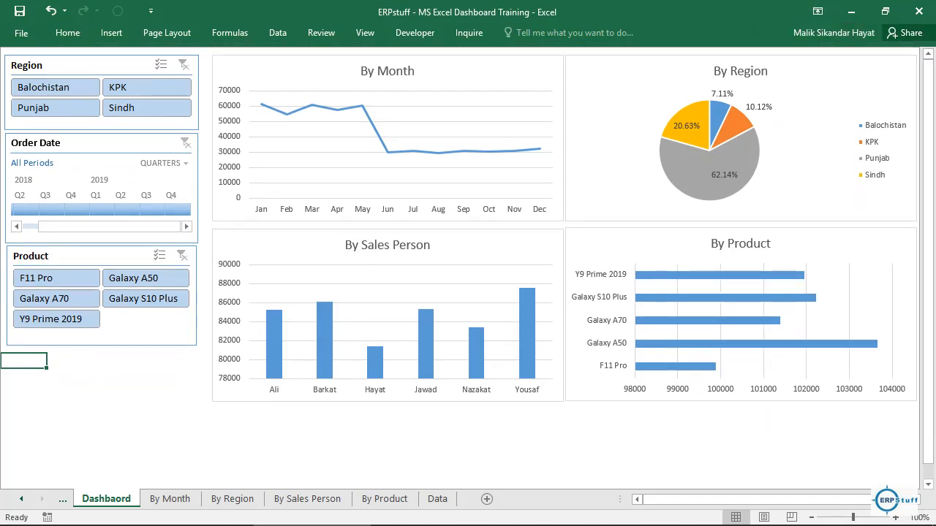
click(117, 404)
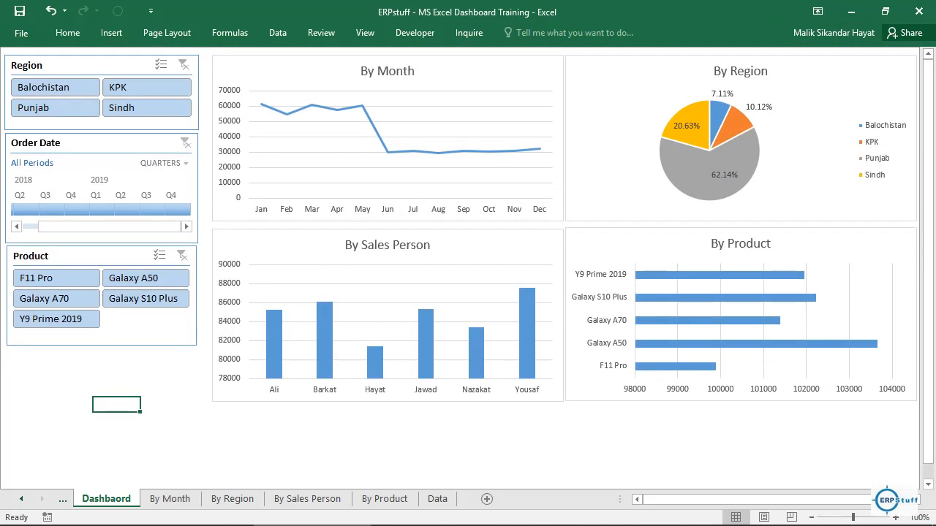
click(365, 33)
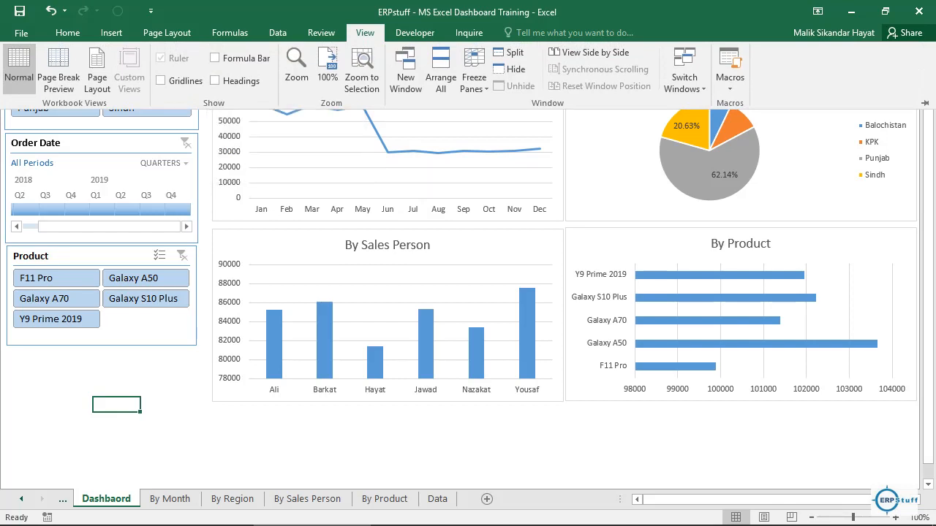
click(365, 33)
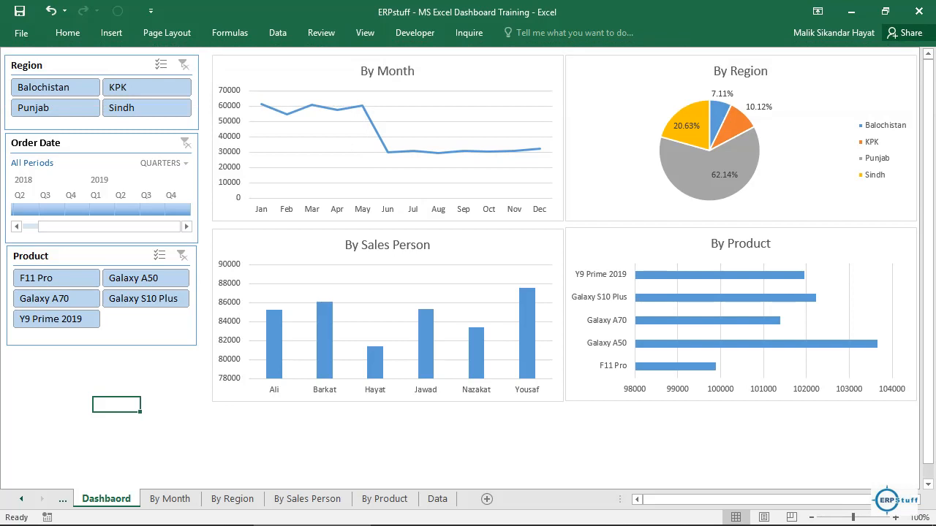
key(Up)
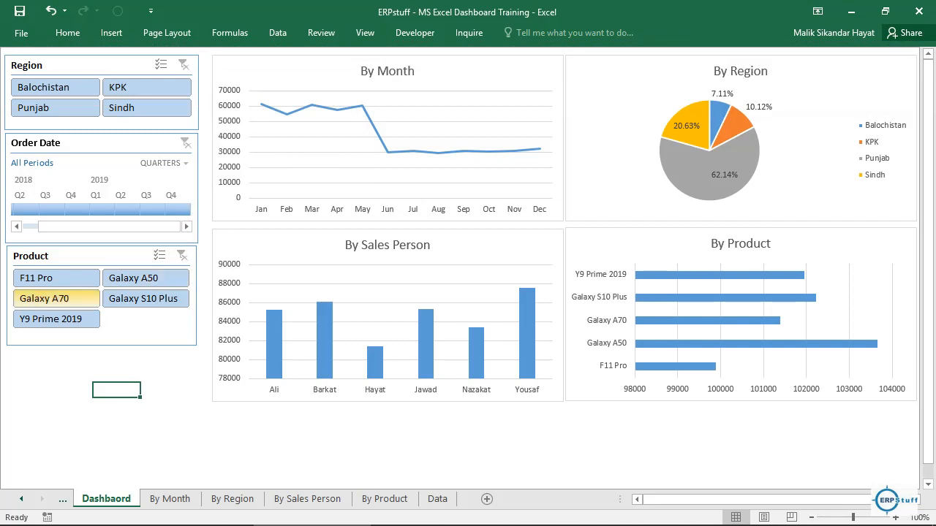
Step: Filter the dashboard by Galaxy A70 and check the By Month chart's filter connections without changing them
click(56, 298)
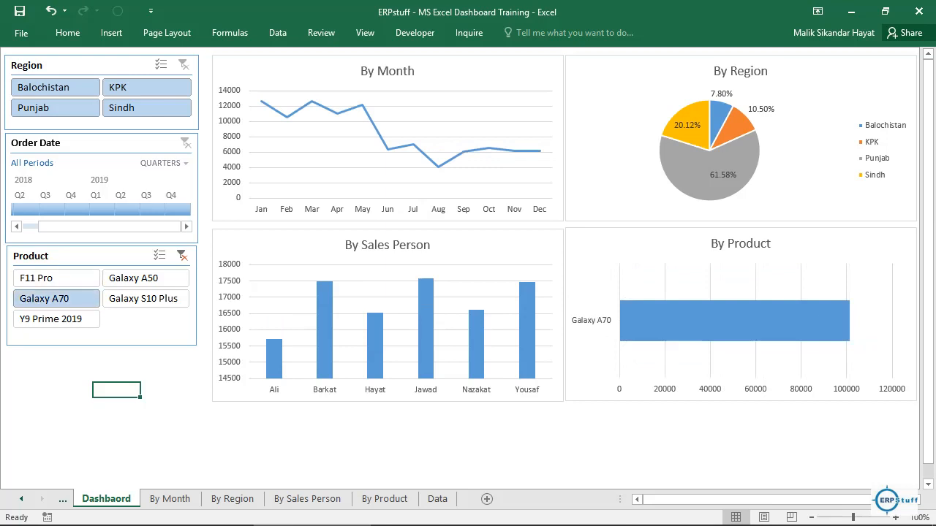
click(475, 72)
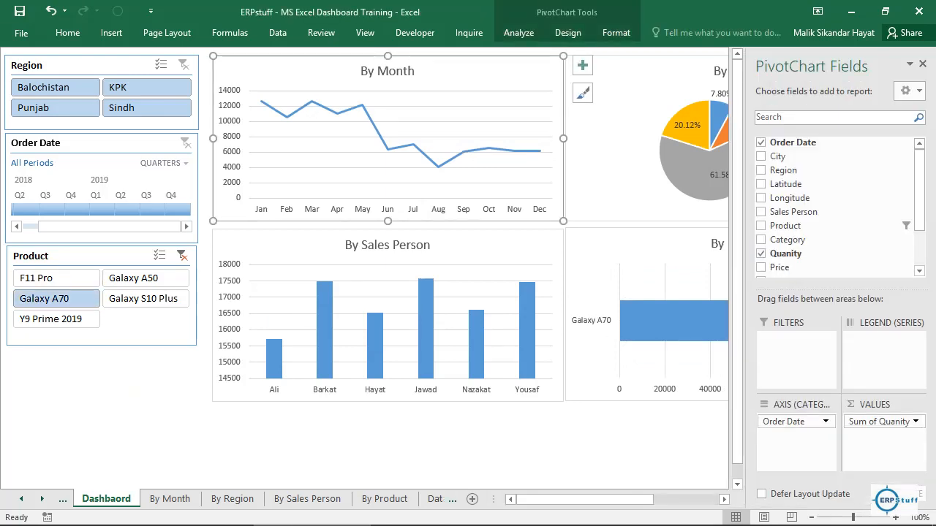
click(518, 33)
click(375, 79)
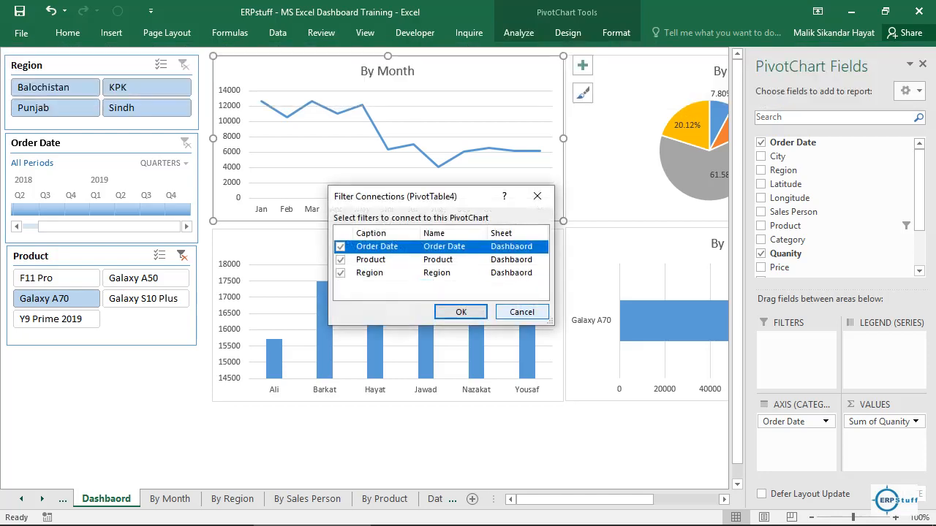
click(522, 313)
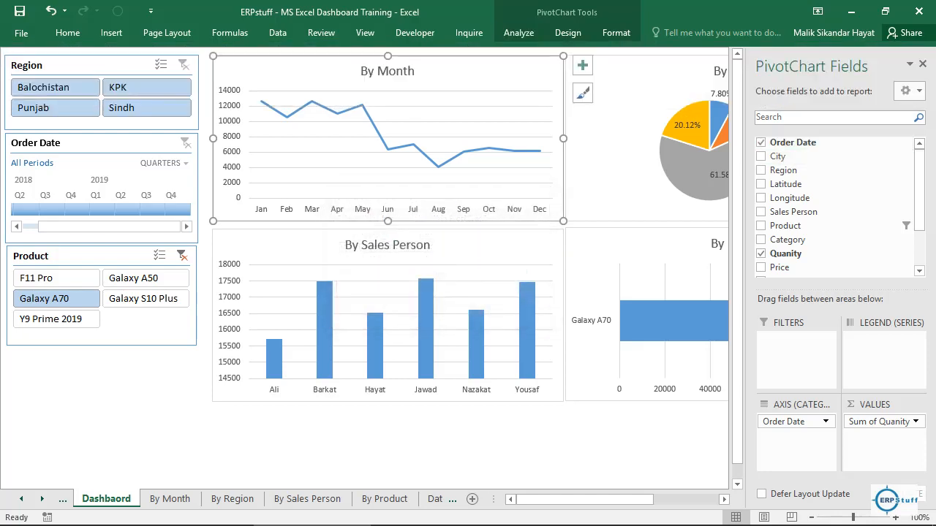
click(117, 385)
click(117, 376)
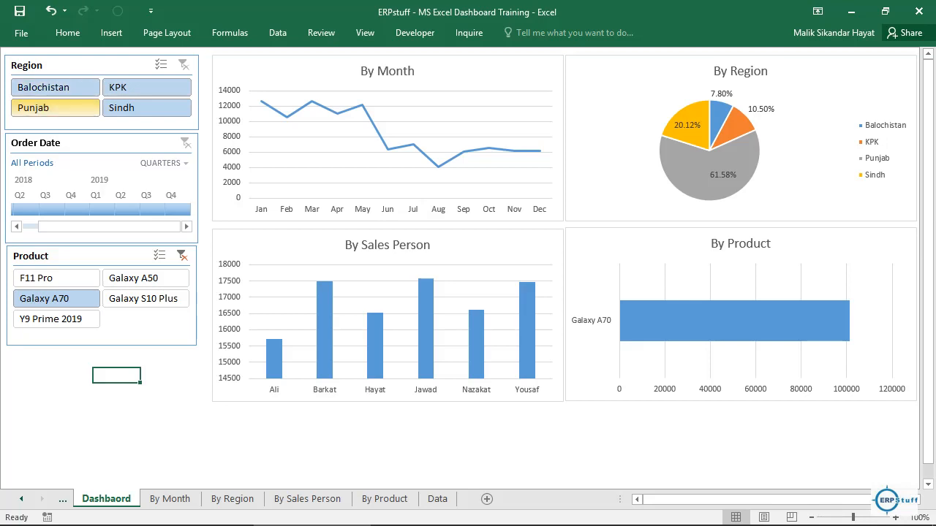
Step: Filter the dashboard by the Punjab region and clear the Product filter
click(55, 107)
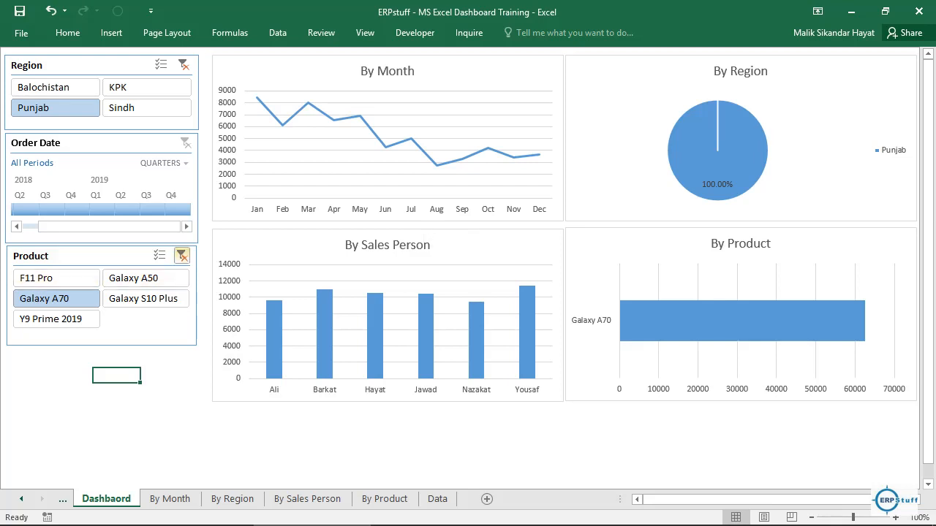
click(182, 256)
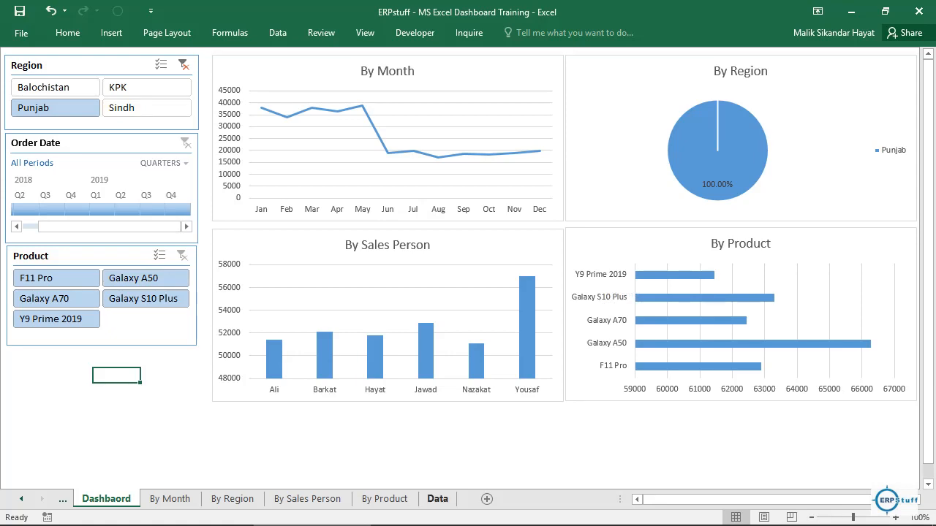
Step: Examine the Data sheet's table down to the first empty row below its last record, and return to the Dashbaord sheet
click(437, 499)
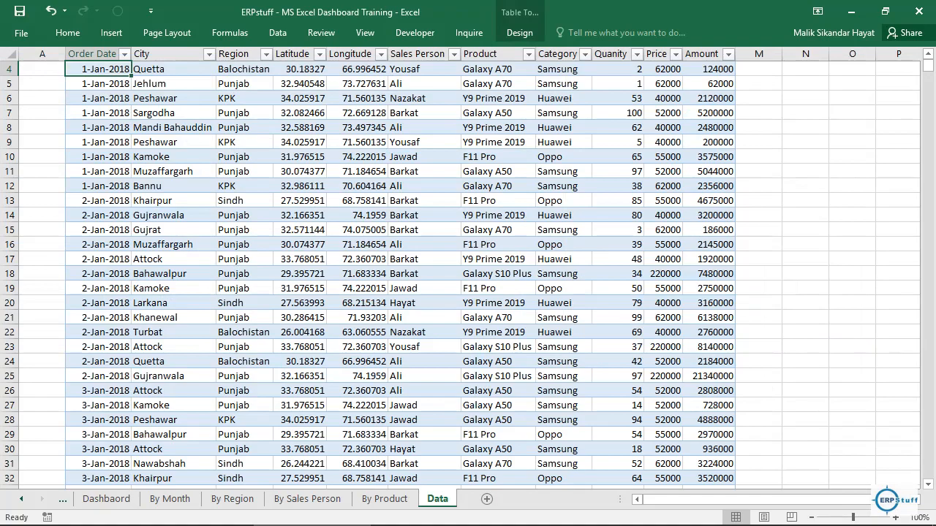
click(174, 346)
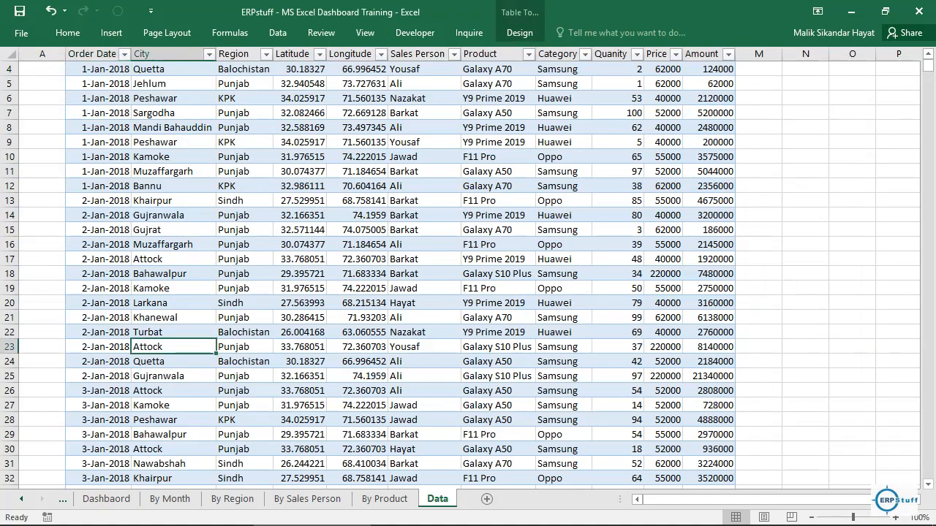
key(Page_Down)
key(Page_Down)
key(Page_Down)
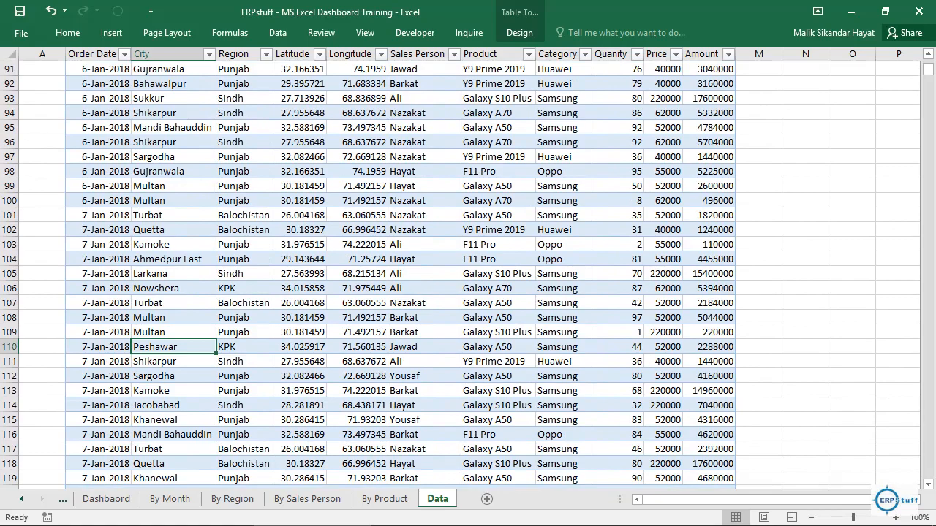
drag(928, 69, 927, 474)
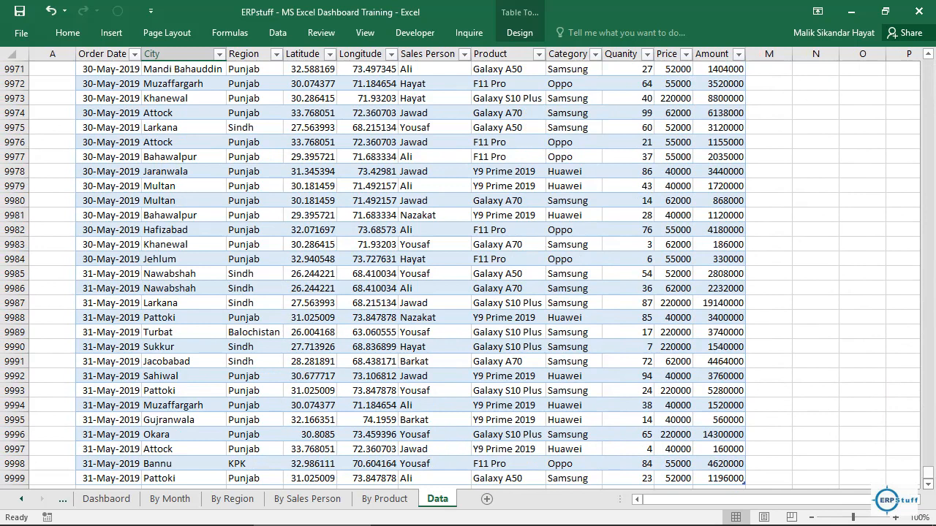
scroll(460, 270, down, 1)
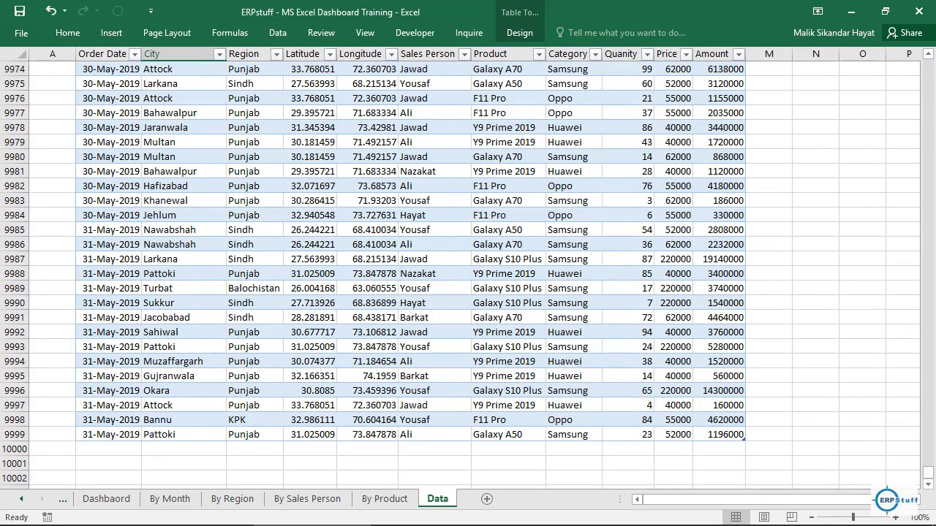
click(108, 449)
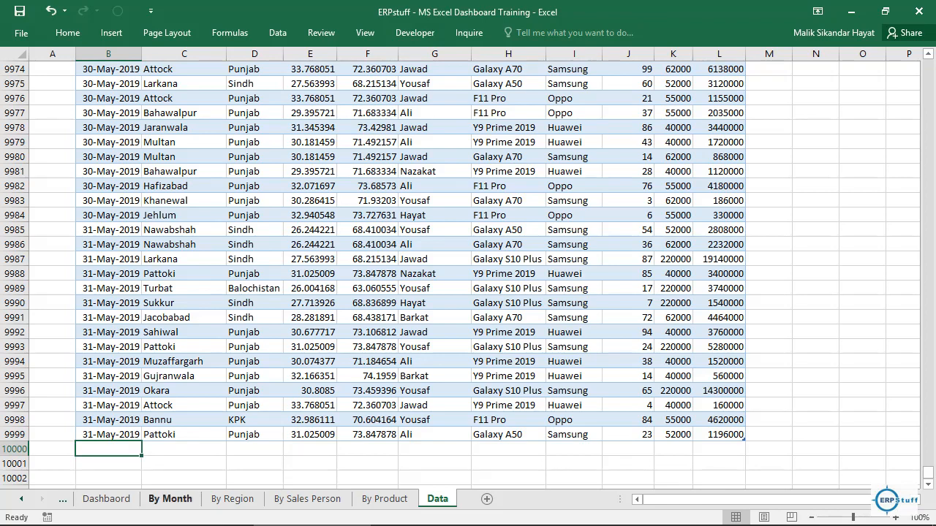
click(106, 499)
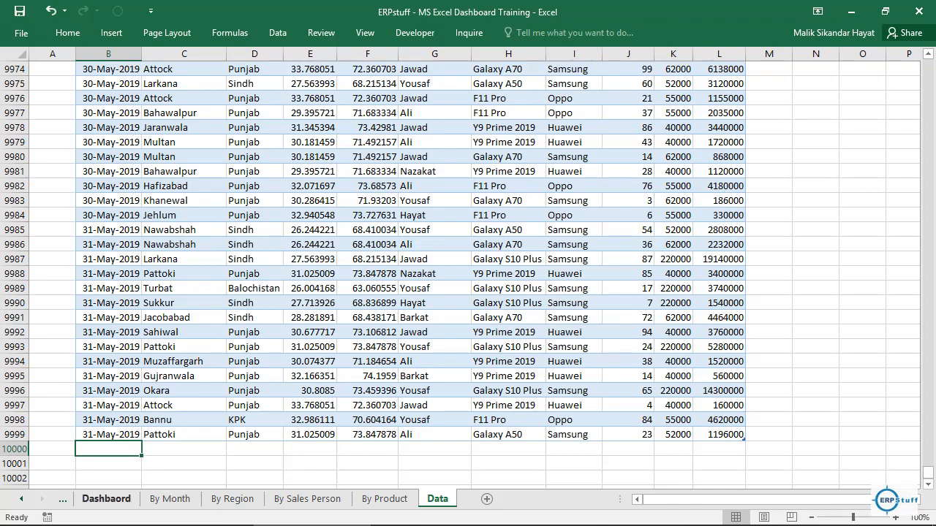